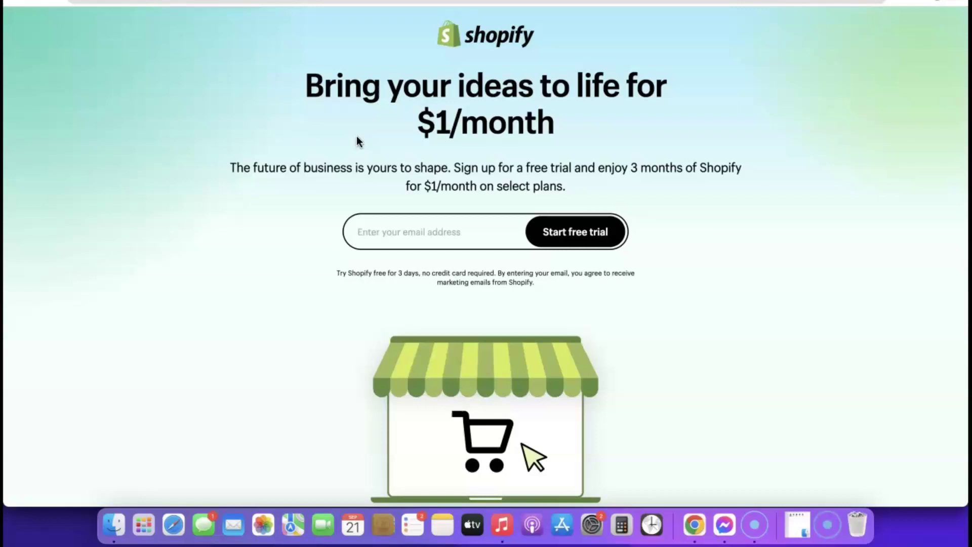
- Start a Shopify free trial using the saved autofill email address
click(395, 232)
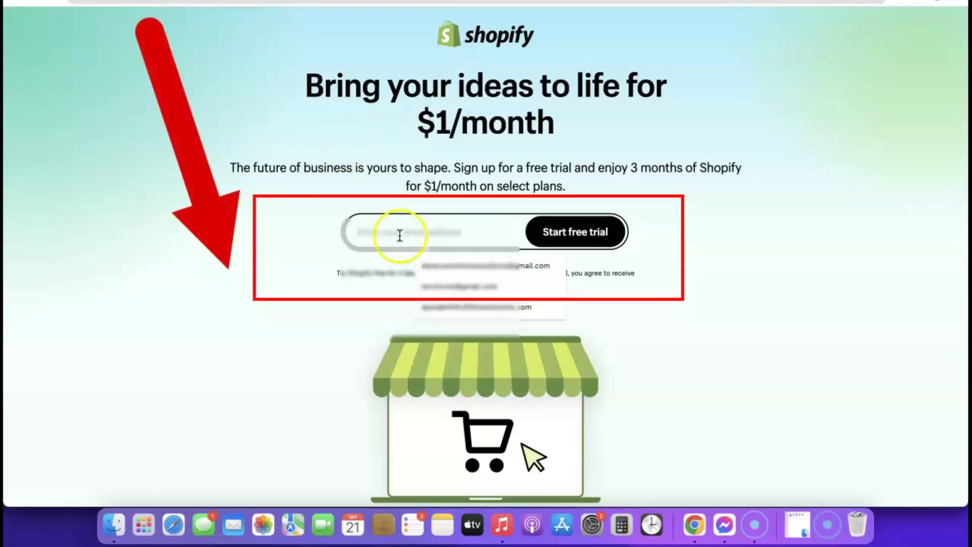
click(442, 268)
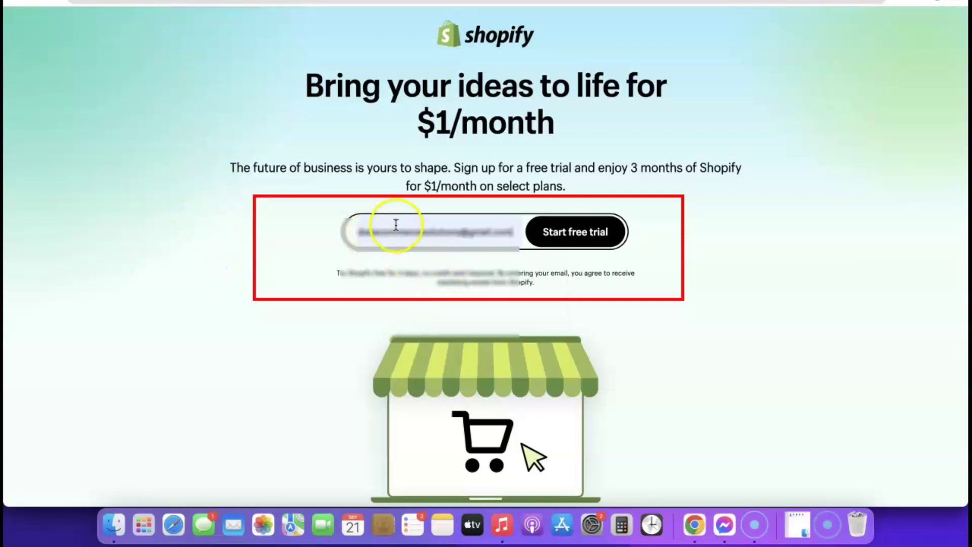
click(581, 231)
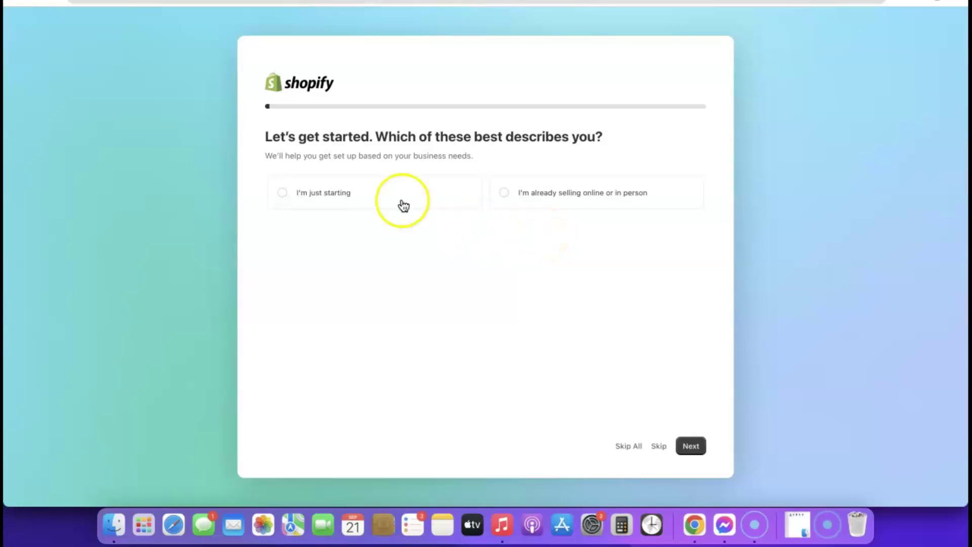
- Answer onboarding as just starting and selling through an online store
click(282, 198)
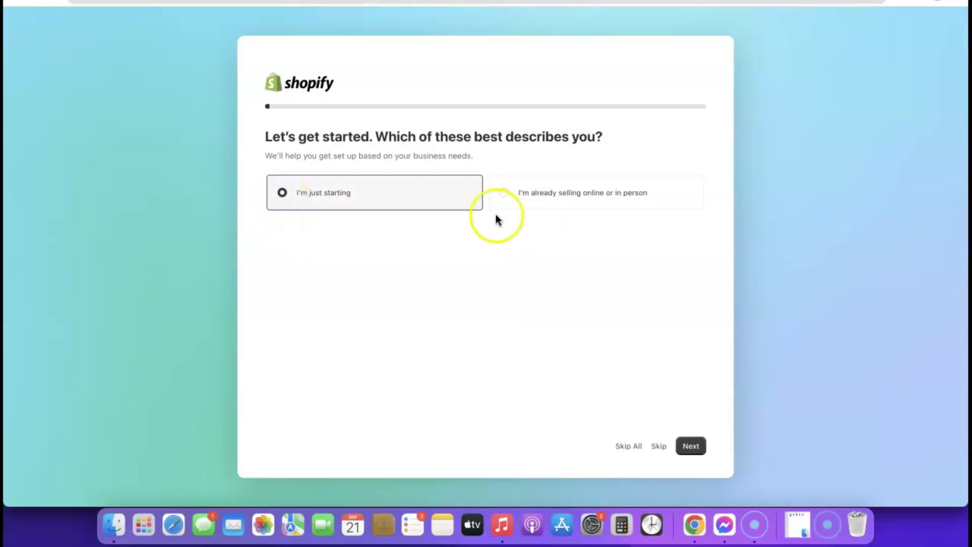
click(692, 447)
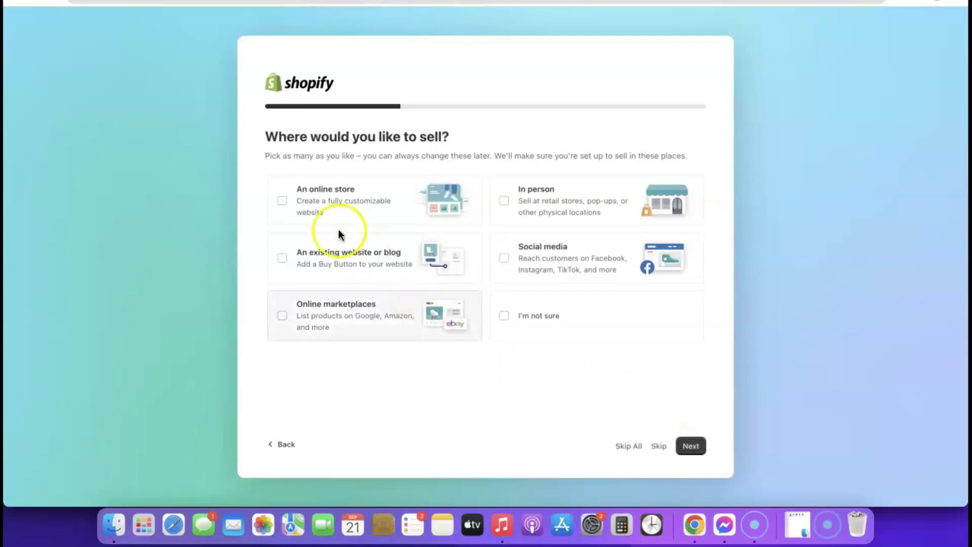
right_click(282, 199)
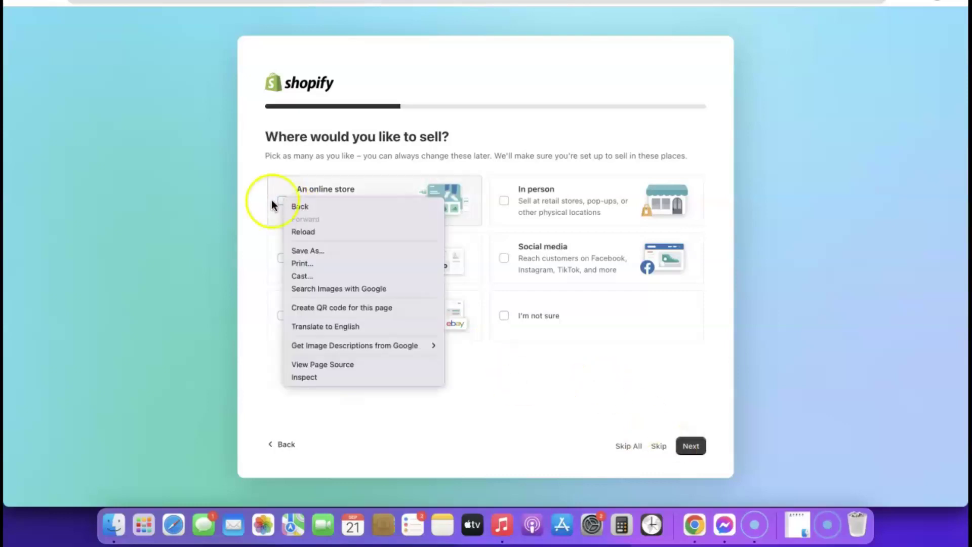
click(272, 204)
click(282, 200)
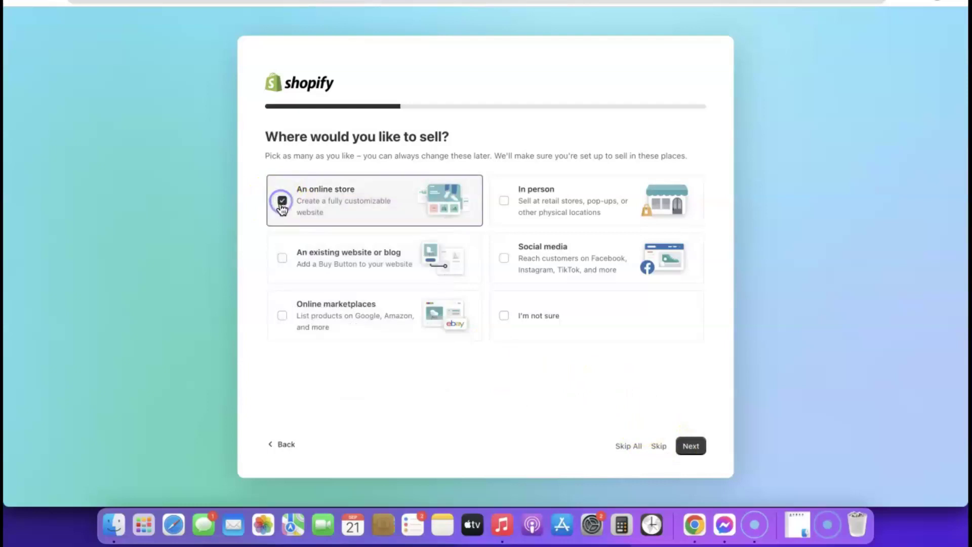
click(691, 447)
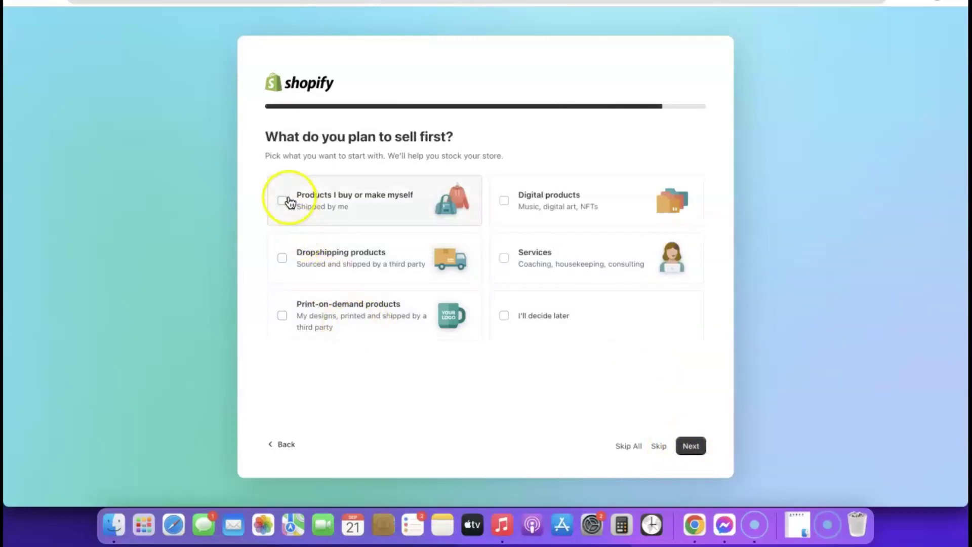
- Choose dropshipping products to sell and keep Nigeria as the business location
click(287, 258)
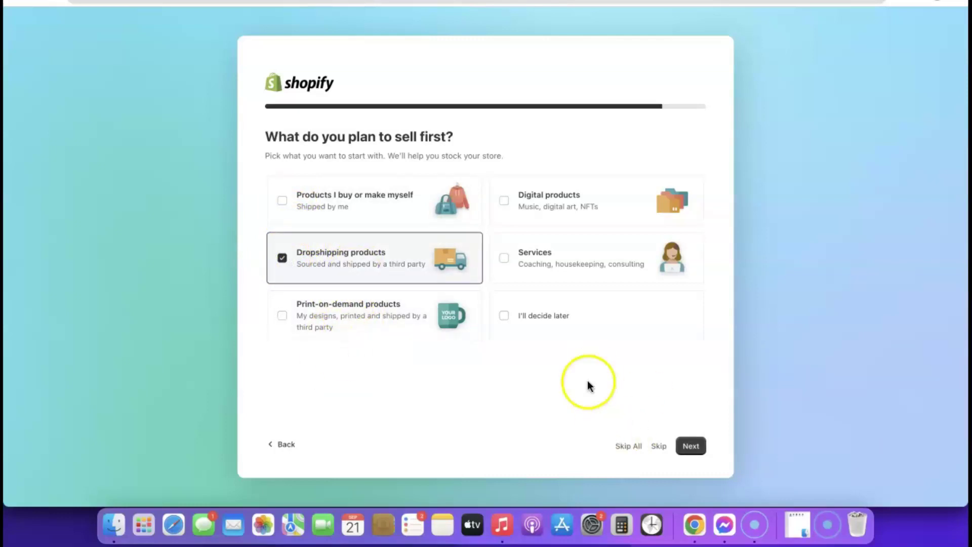
click(692, 446)
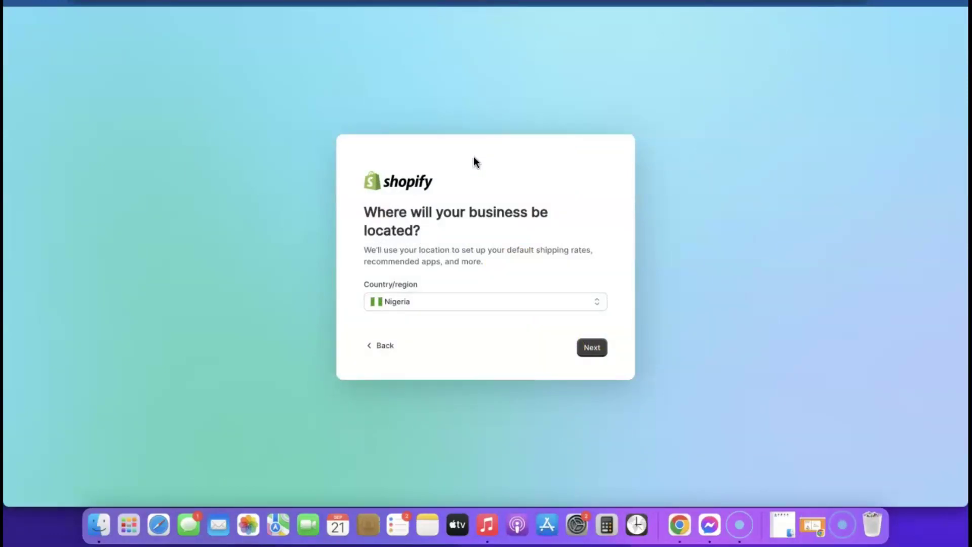
click(546, 303)
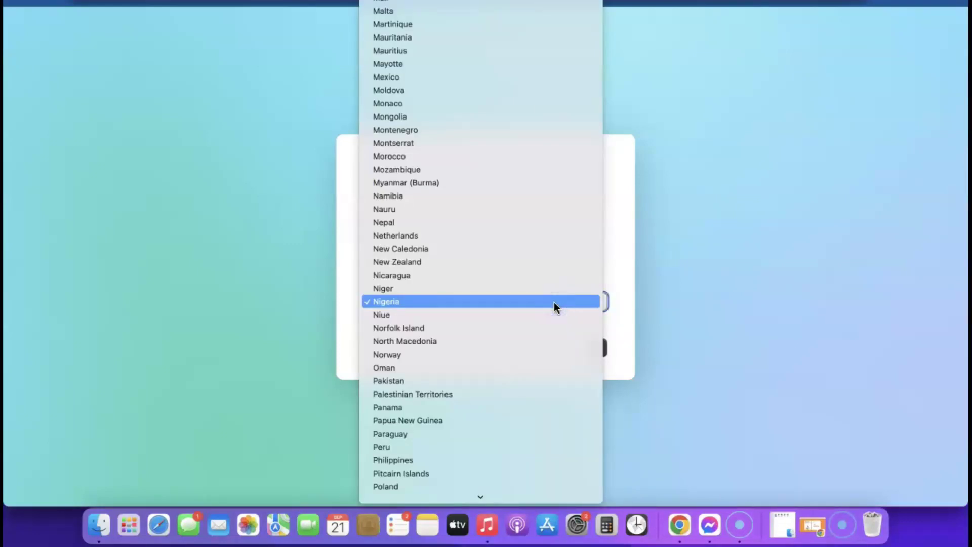
click(554, 302)
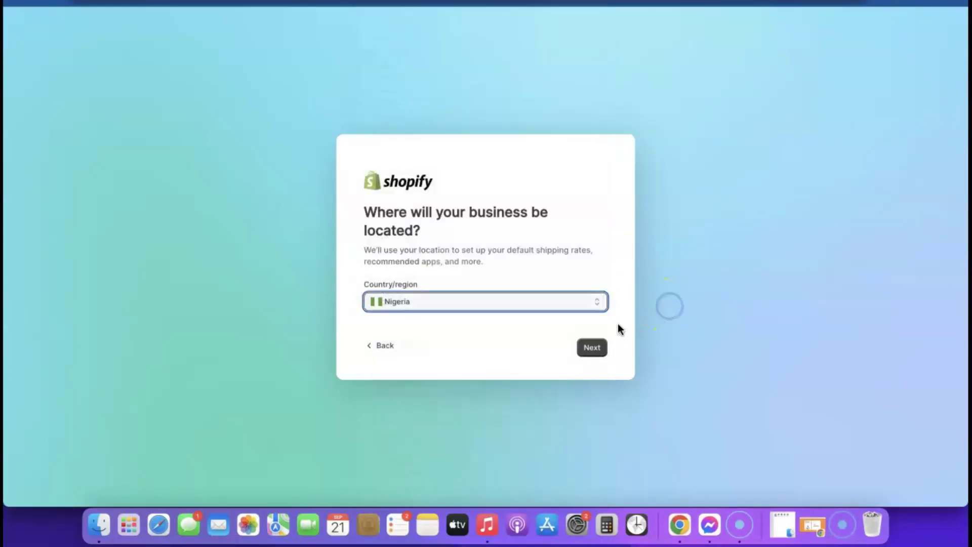
click(591, 348)
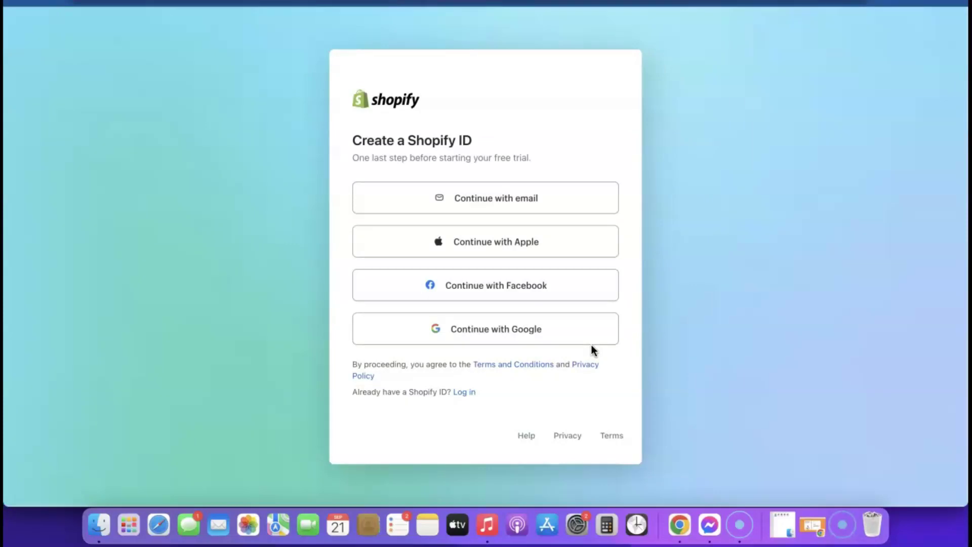
- Create a Shopify ID with email and Chrome's suggested strong password
click(488, 201)
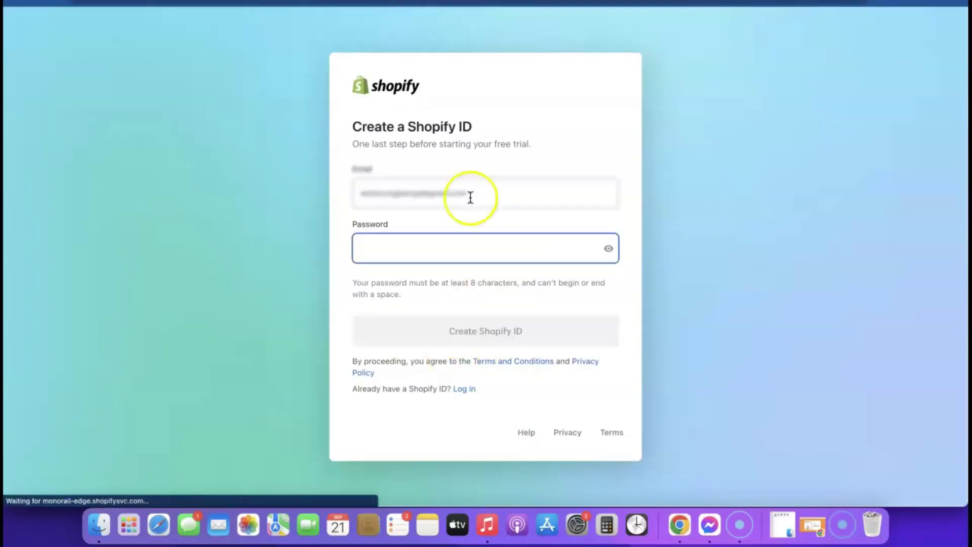
click(523, 250)
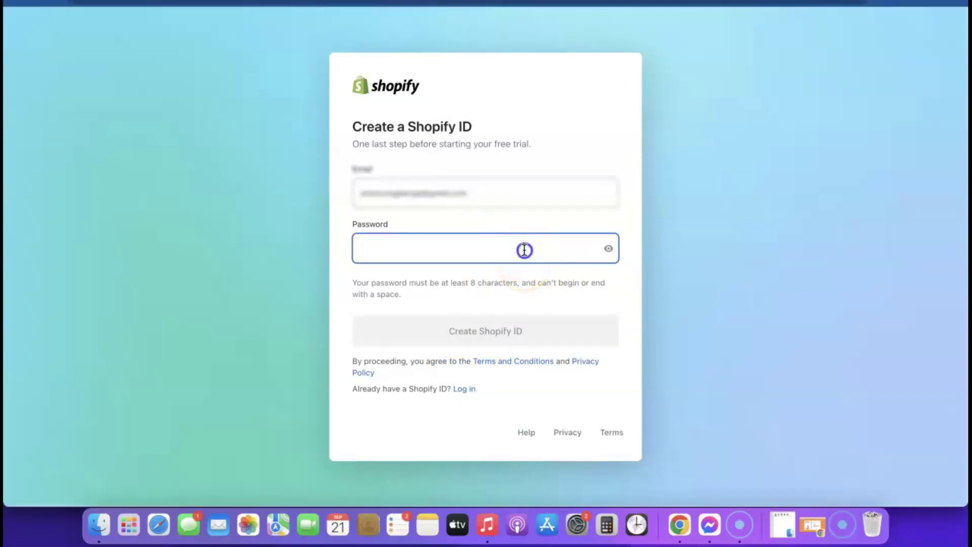
click(521, 281)
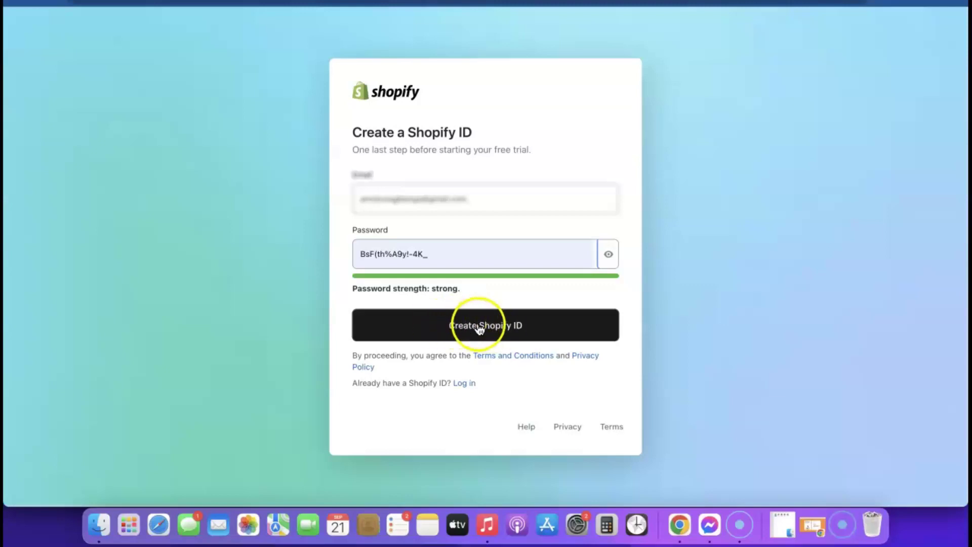
click(483, 327)
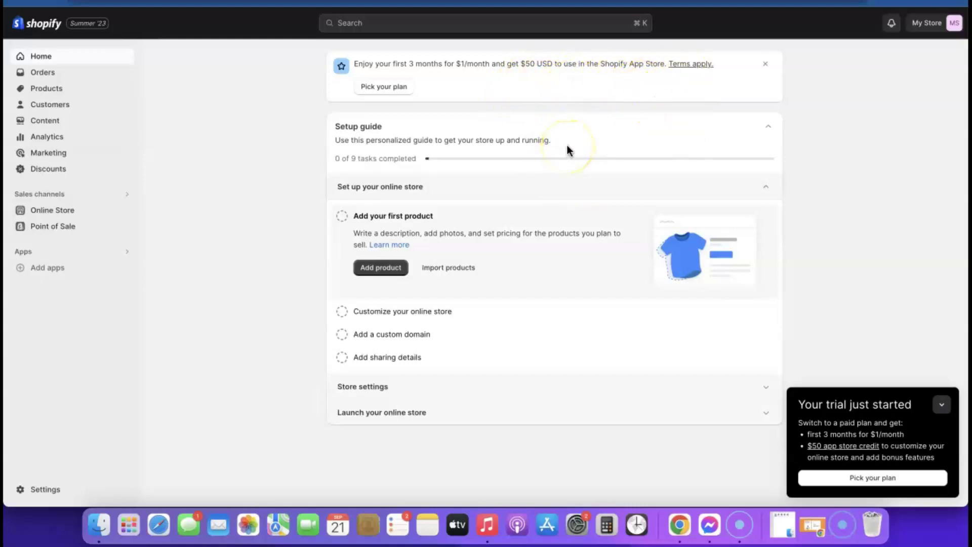
- View the plan page, then return Home and open the Online Store Themes page
click(386, 87)
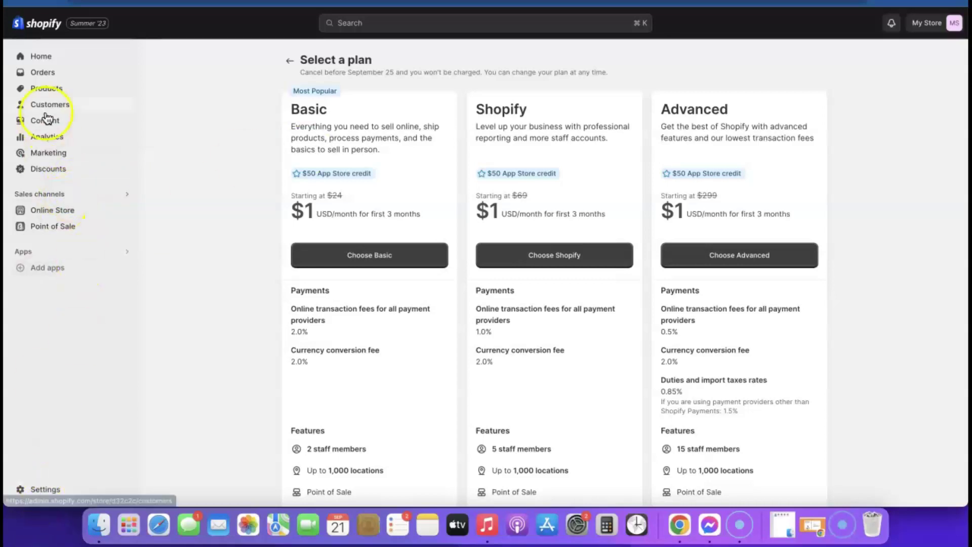
click(41, 58)
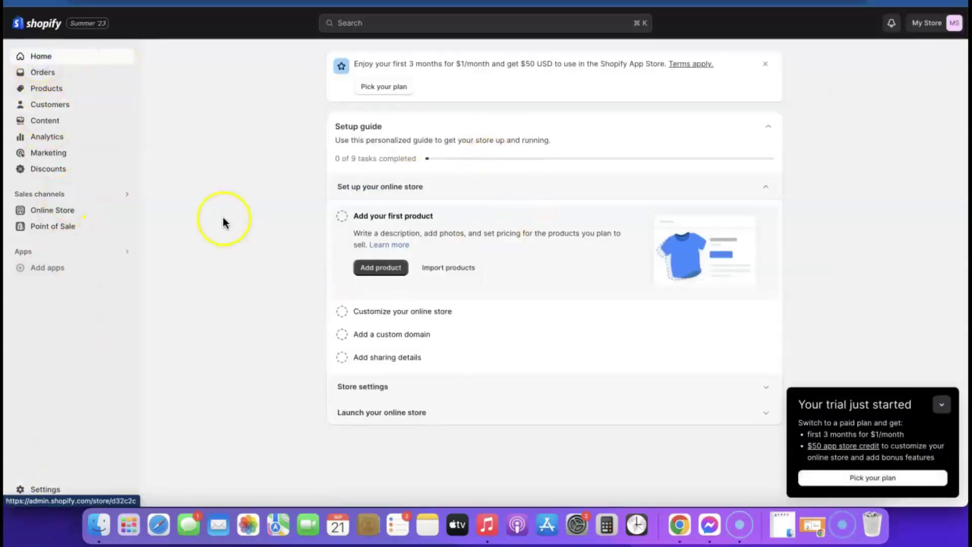
click(48, 209)
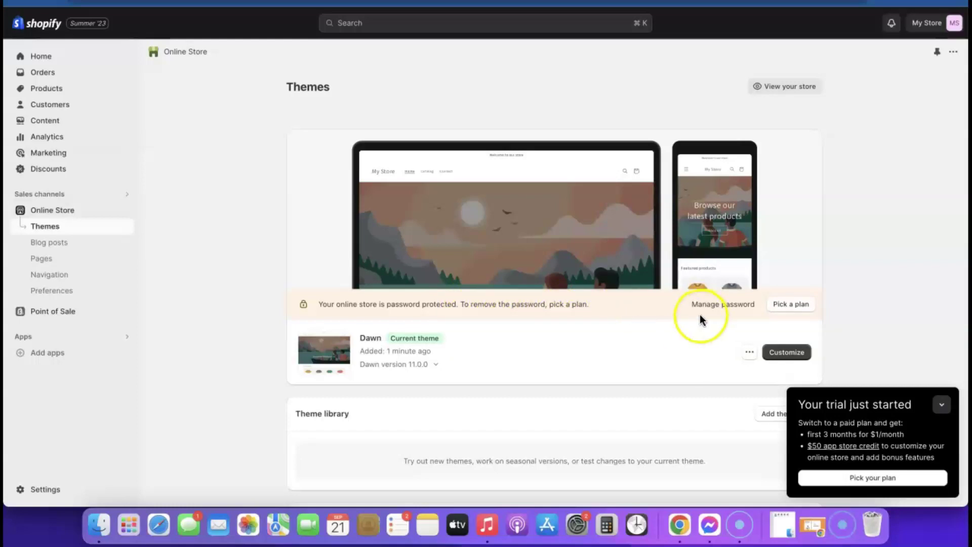
- Choose the Basic Shopify plan with monthly billing
click(789, 305)
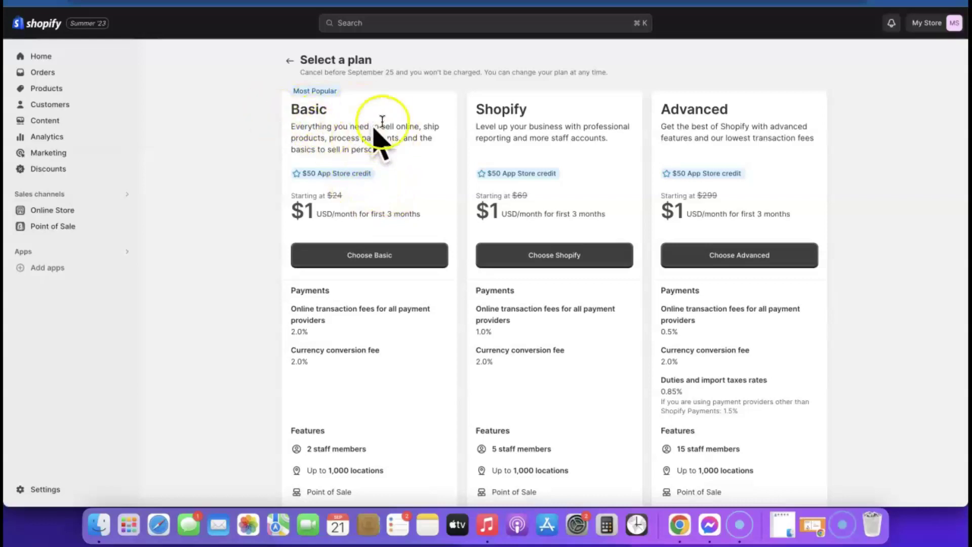
click(368, 259)
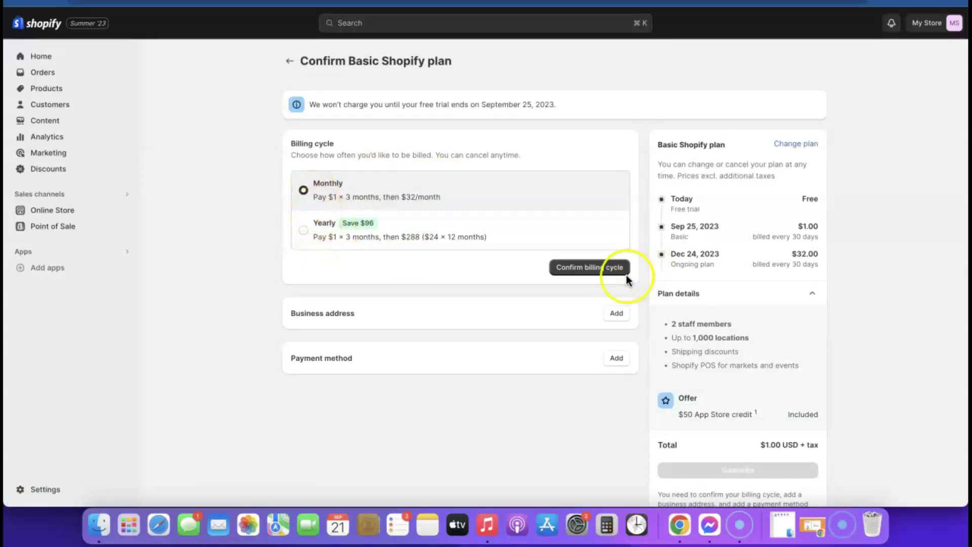
click(584, 273)
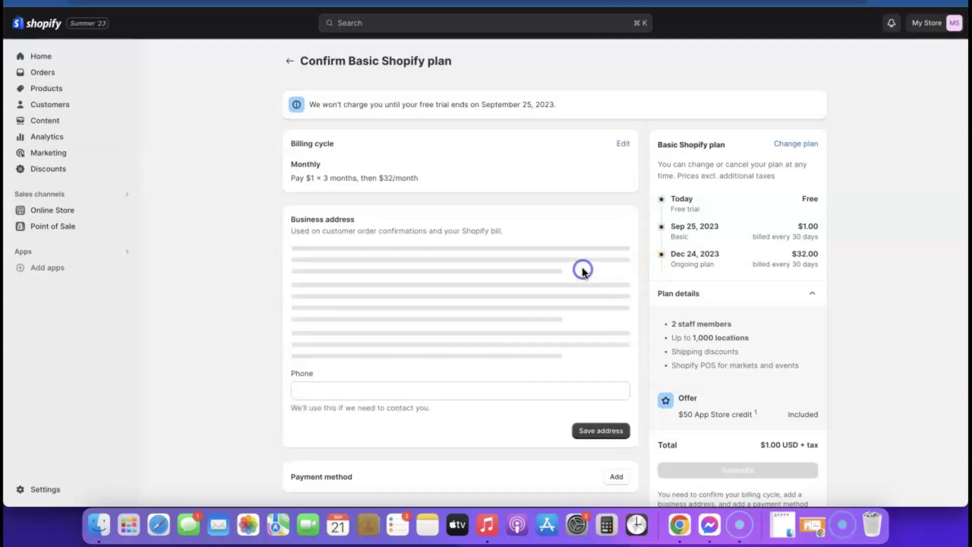
scroll(574, 247, down, 2)
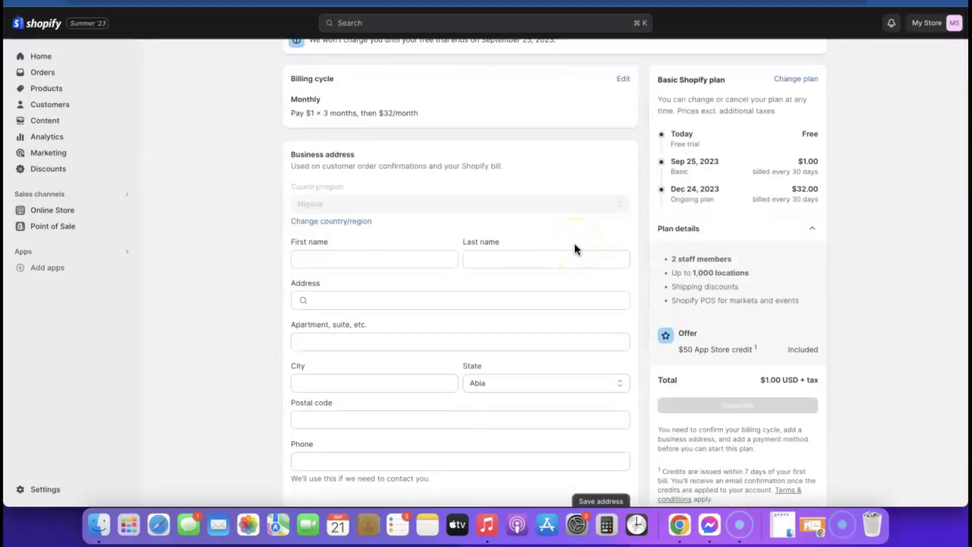
- Enter the billing first and last name, save the business address, and select the payment method
click(354, 256)
click(527, 256)
click(494, 301)
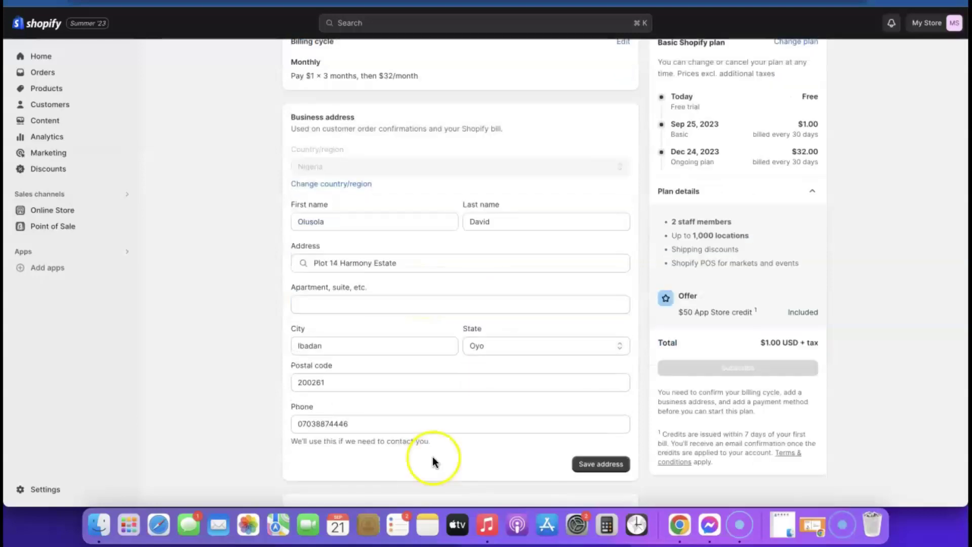
click(611, 465)
click(482, 319)
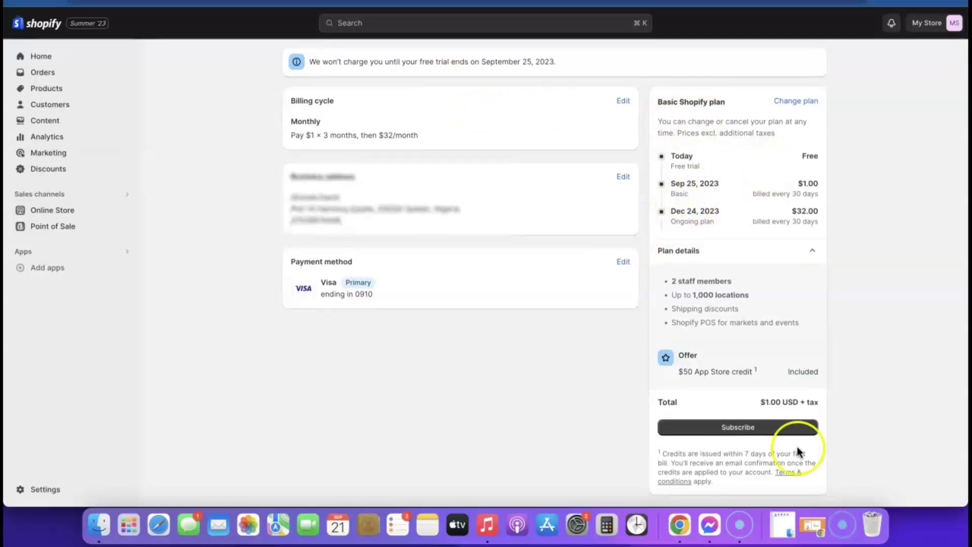
- Pay for the Basic plan subscription and decline the POS Pro upsell
click(739, 435)
scroll(620, 278, down, 3)
scroll(620, 278, up, 3)
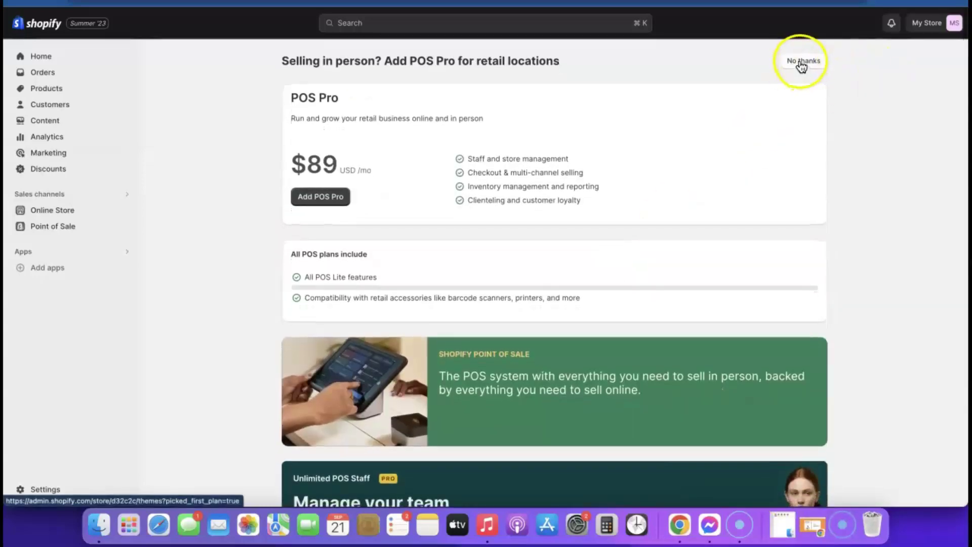
click(802, 62)
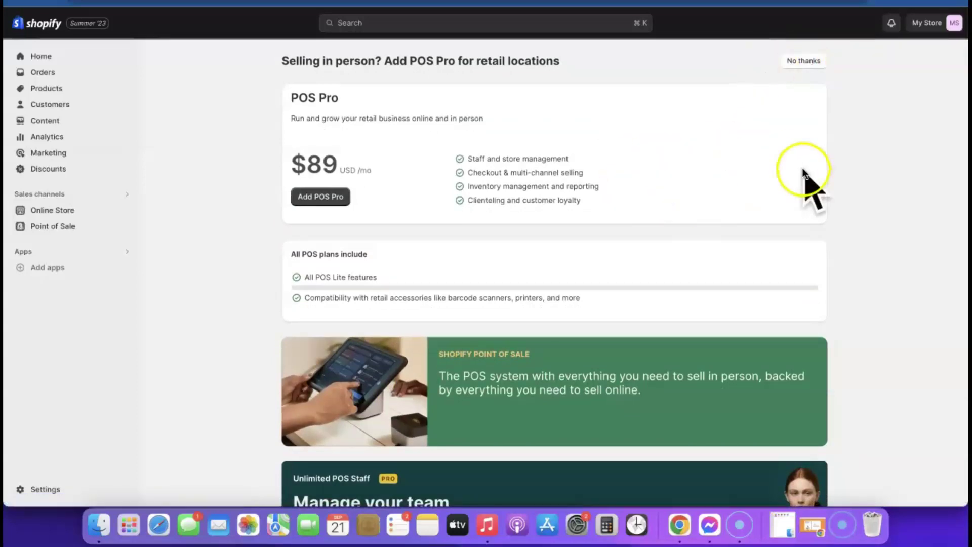
click(805, 62)
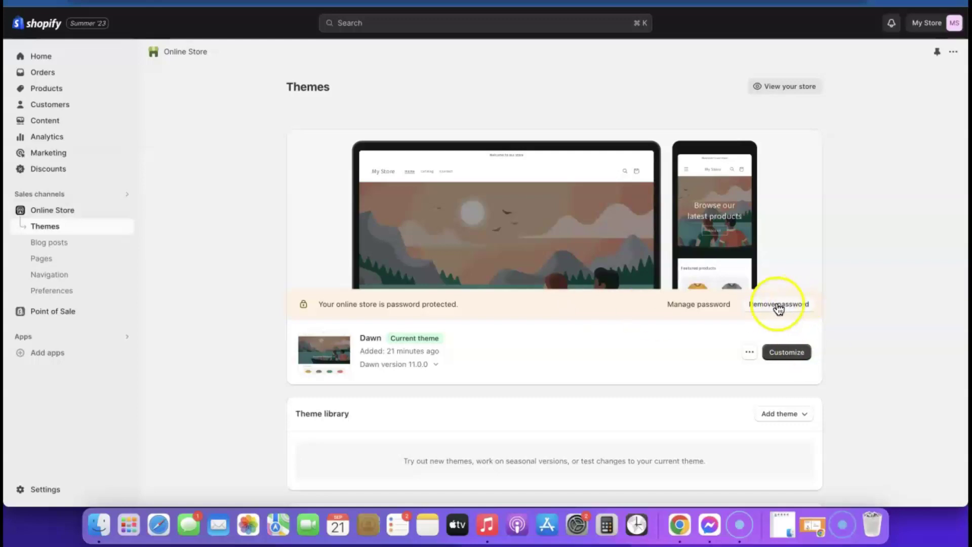
right_click(785, 88)
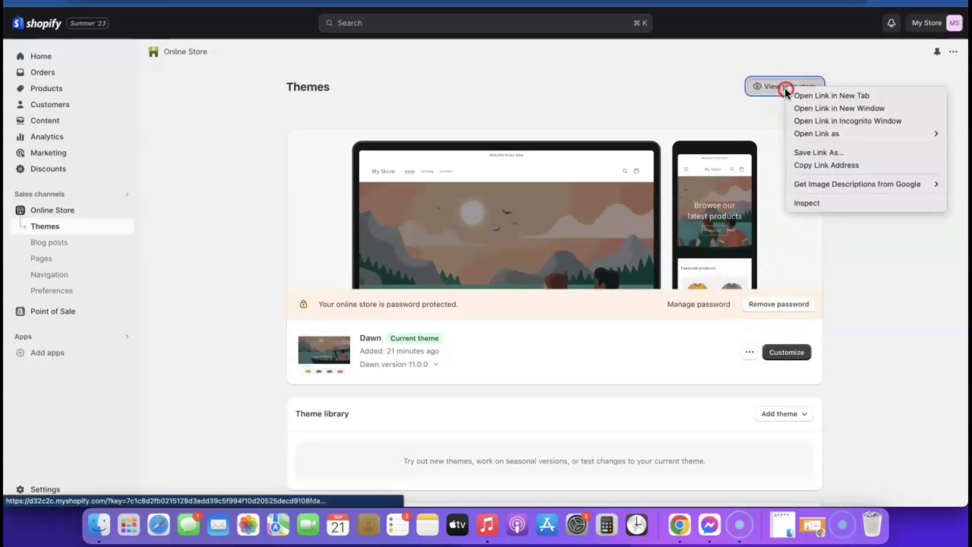
click(809, 95)
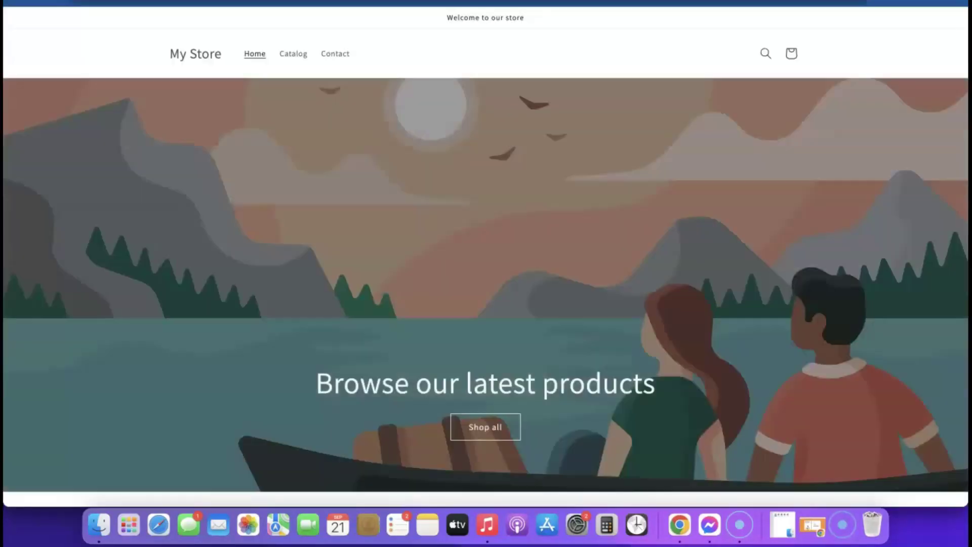
scroll(550, 170, down, 10)
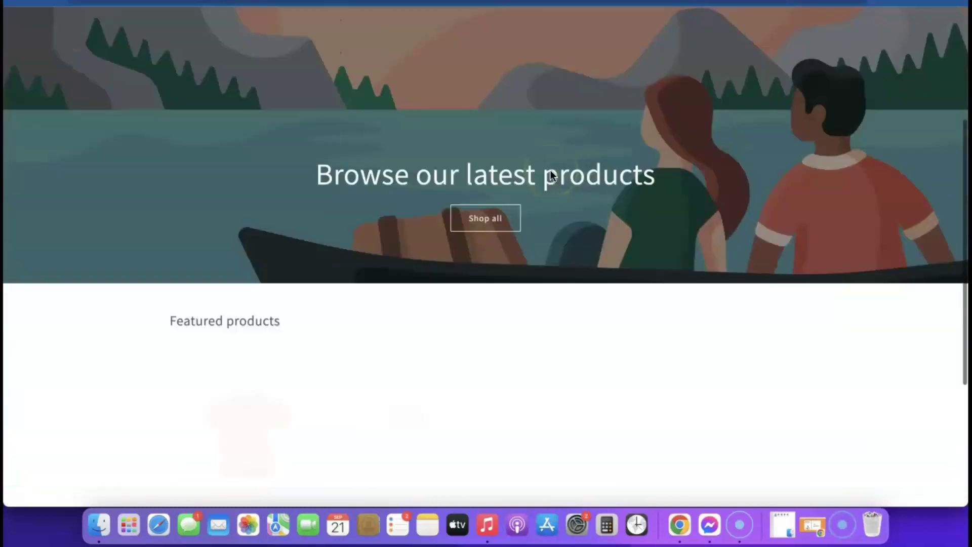
scroll(552, 180, up, 10)
scroll(479, 221, down, 4)
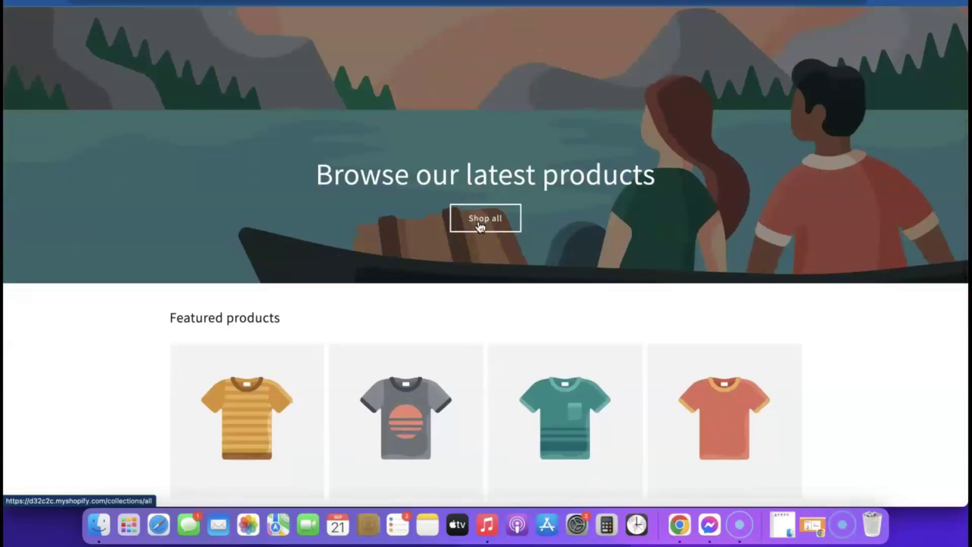
key(super+w)
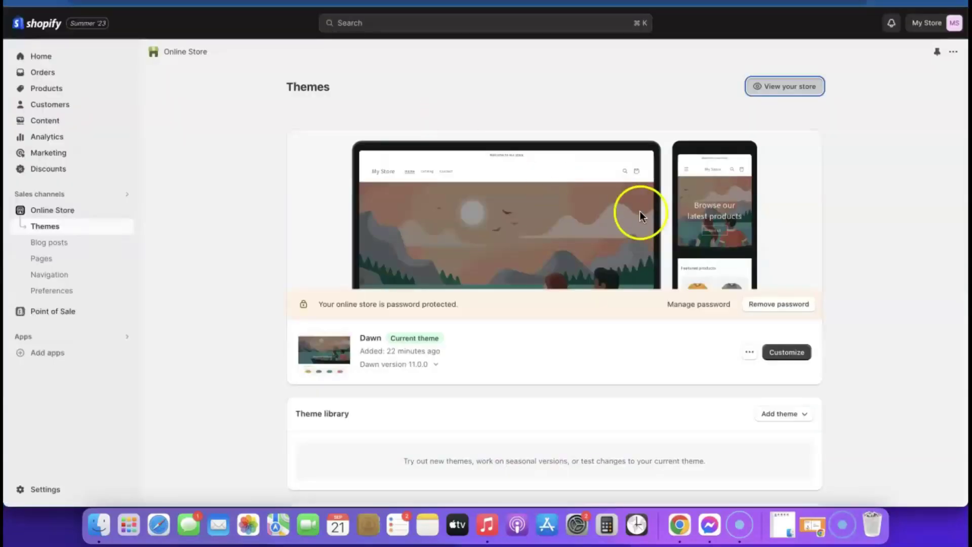
- Add the free Sense theme from Popular free themes to the theme library
scroll(637, 229, down, 1)
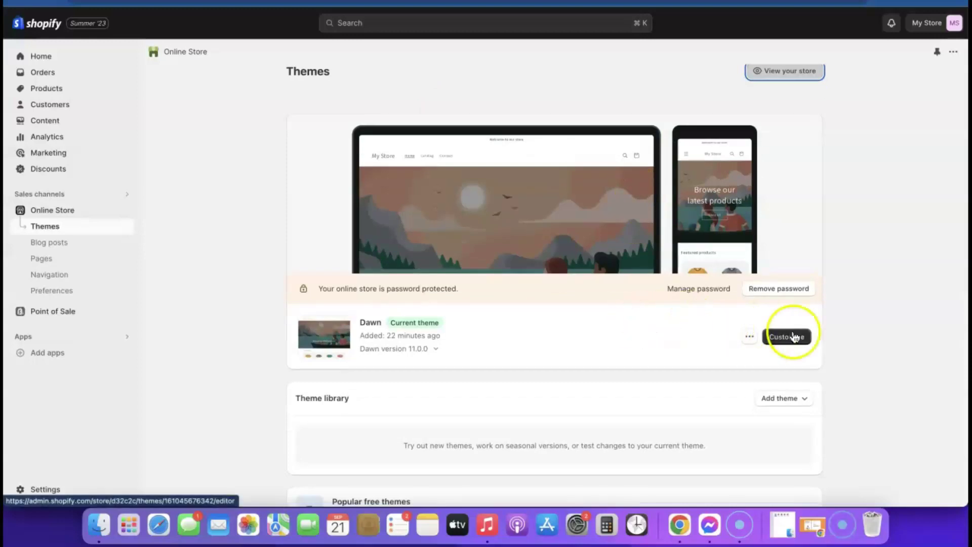
scroll(603, 349, down, 5)
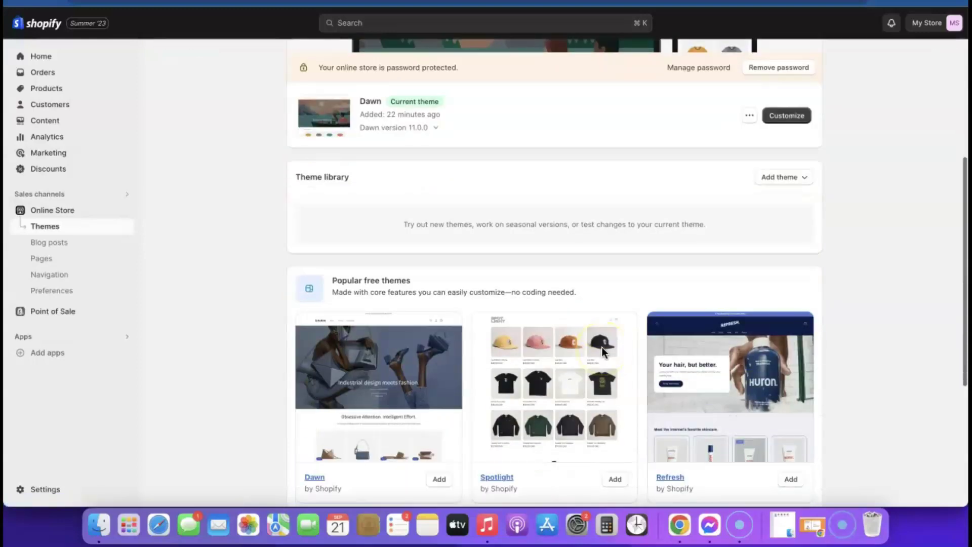
scroll(613, 344, down, 6)
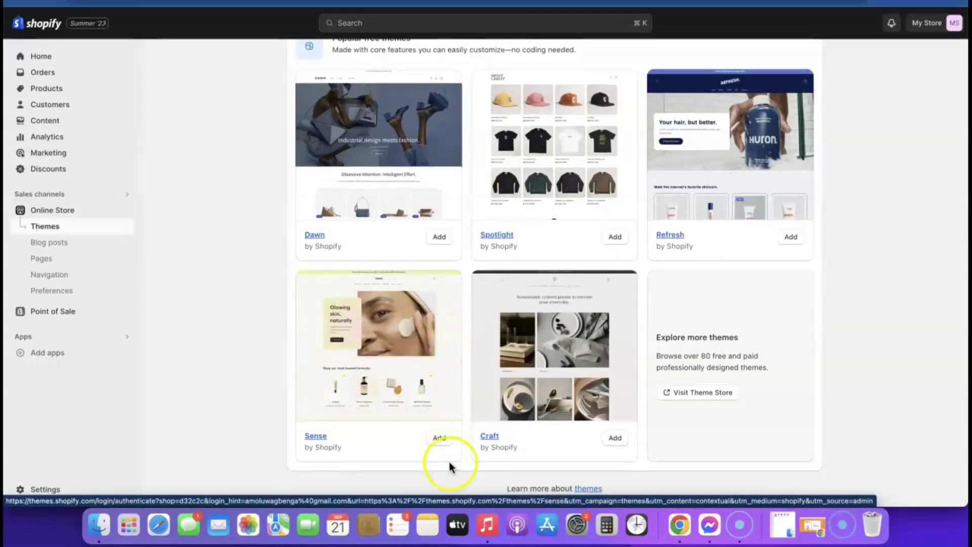
click(440, 439)
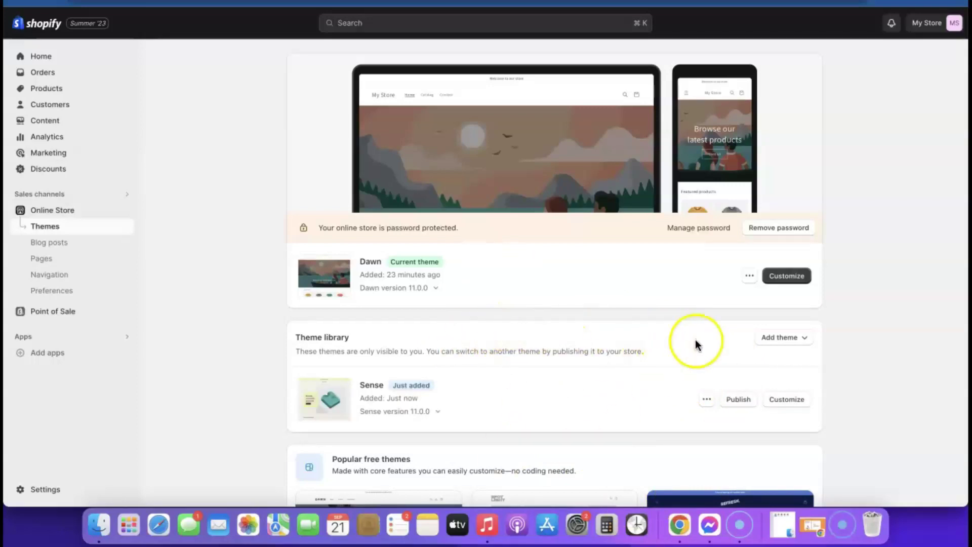
- Publish the Sense theme as current and remove the storefront password
click(740, 402)
click(634, 360)
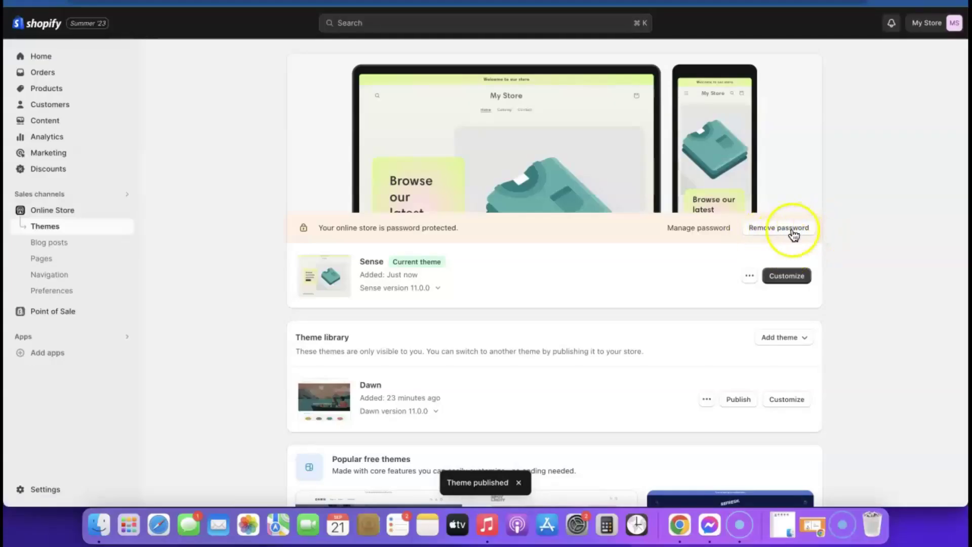
click(786, 231)
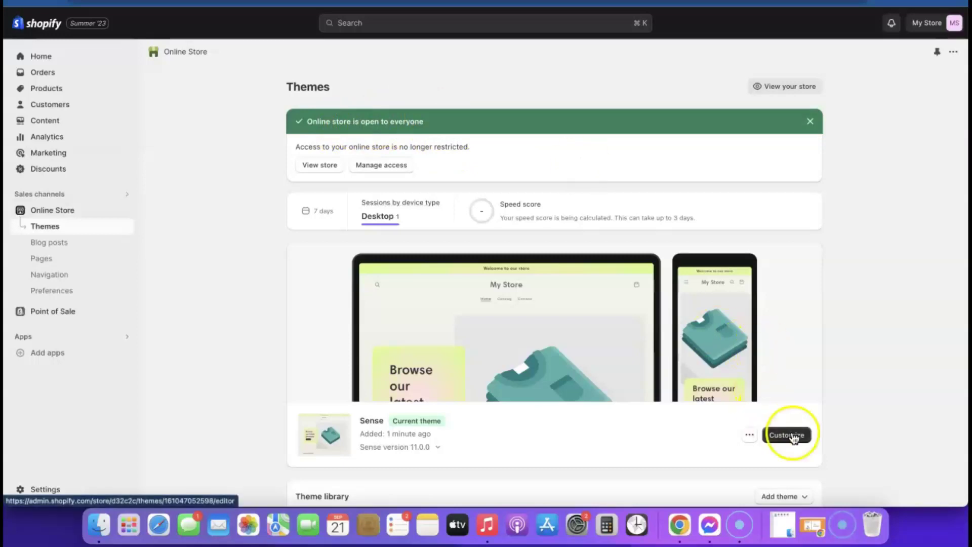
click(763, 444)
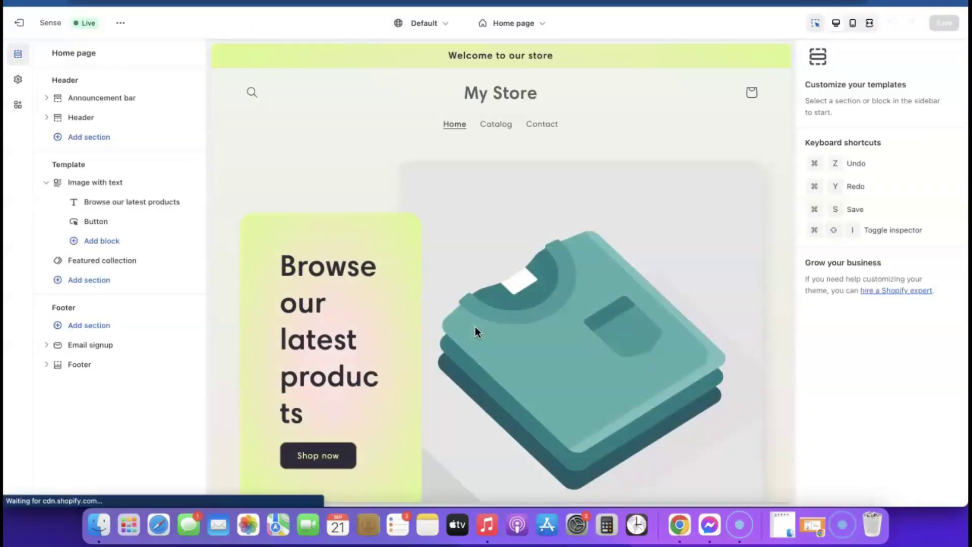
click(653, 387)
click(465, 201)
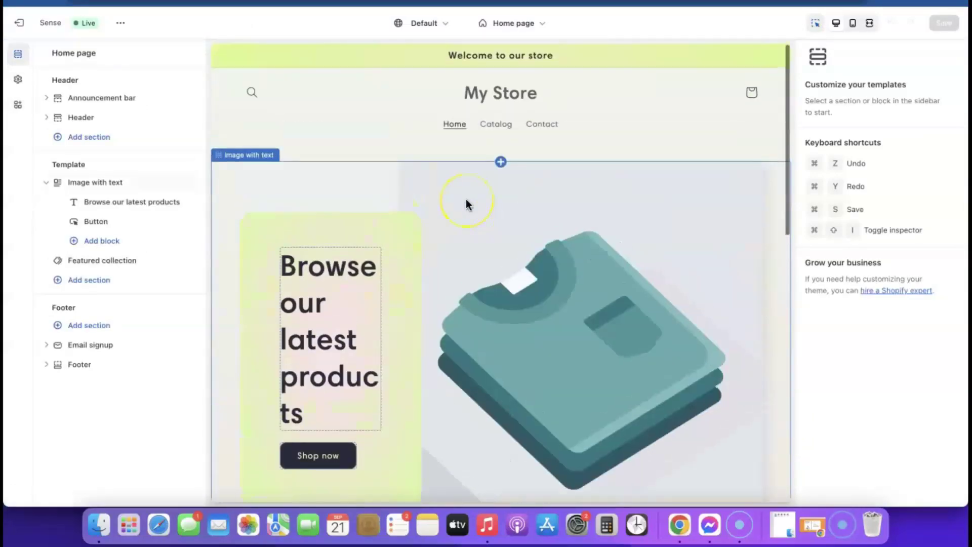
scroll(422, 203, down, 5)
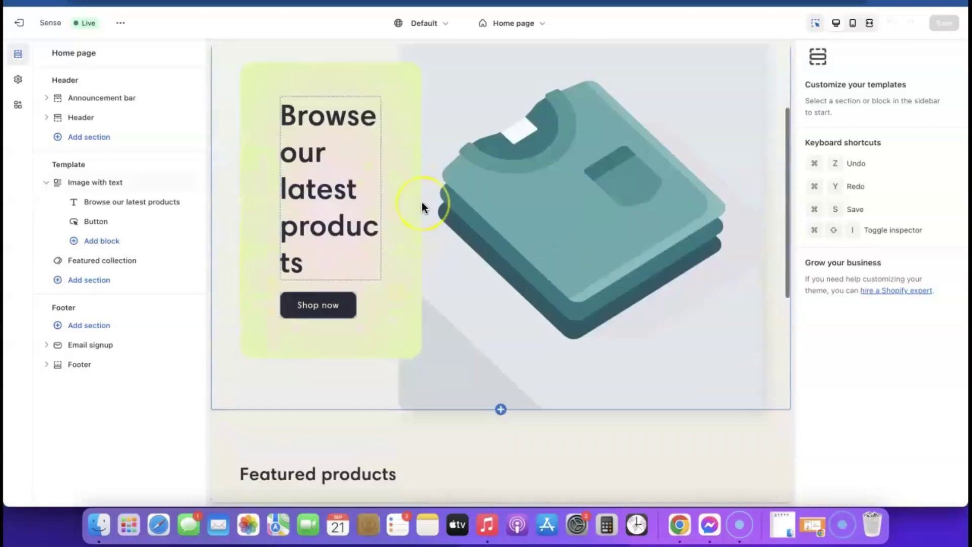
scroll(421, 203, up, 4)
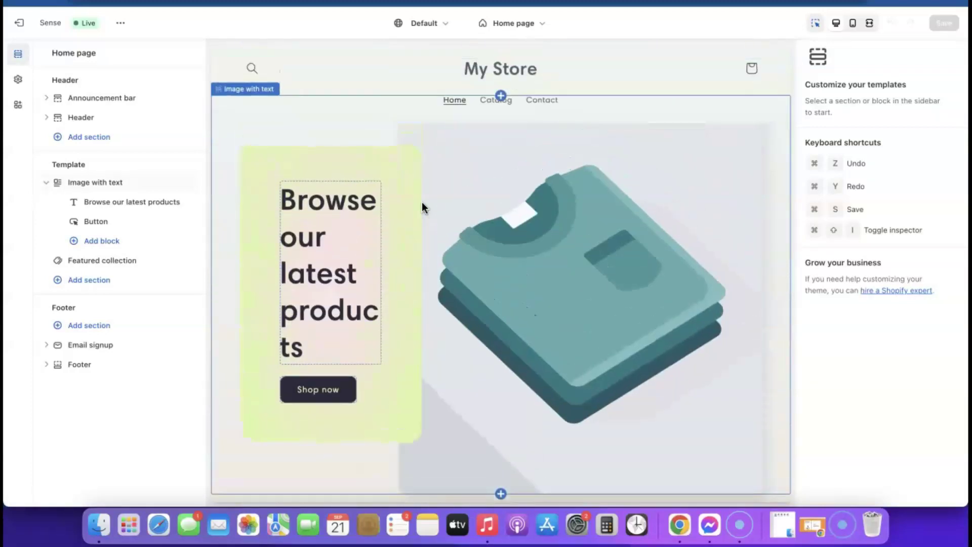
click(30, 25)
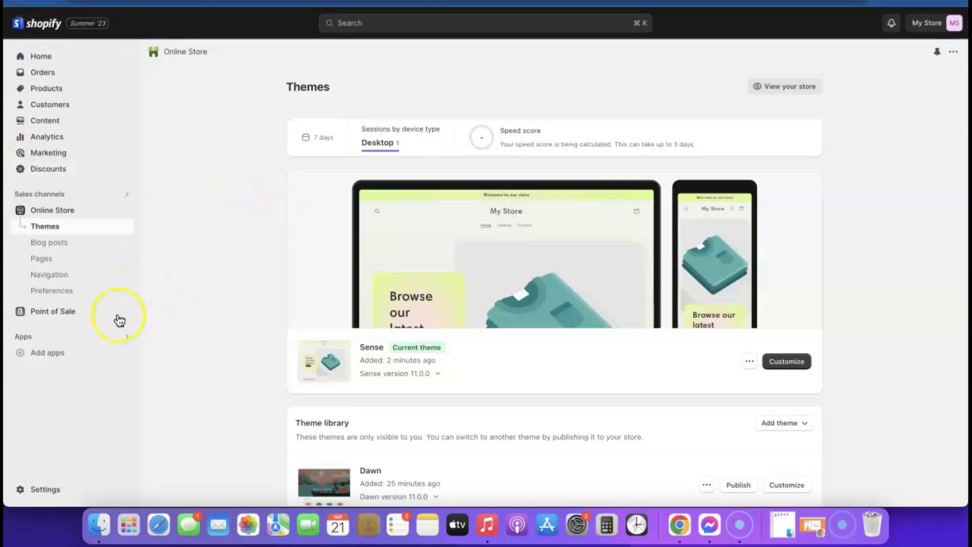
- Go to the Shopify App Store, search 'Kopy', and open the Kopy - Copy products listing
click(46, 355)
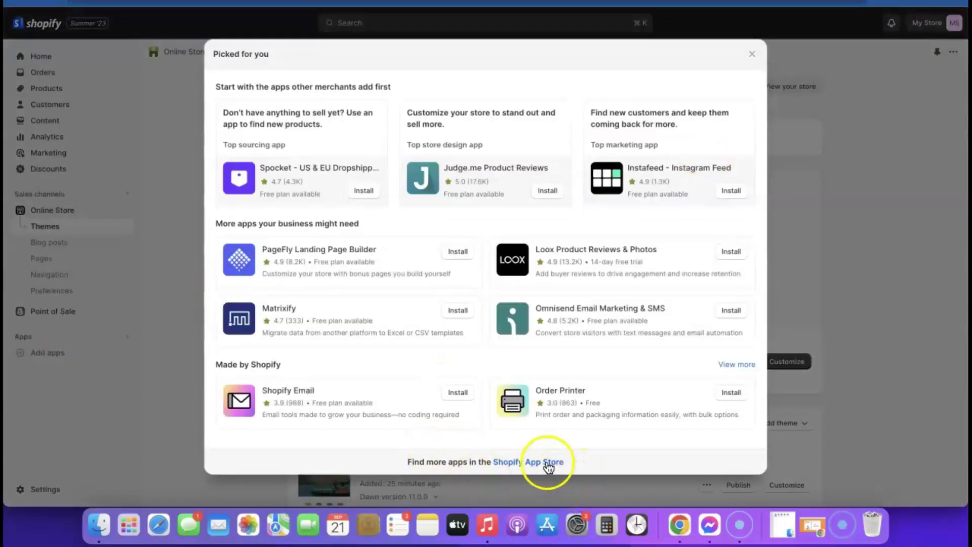
click(539, 464)
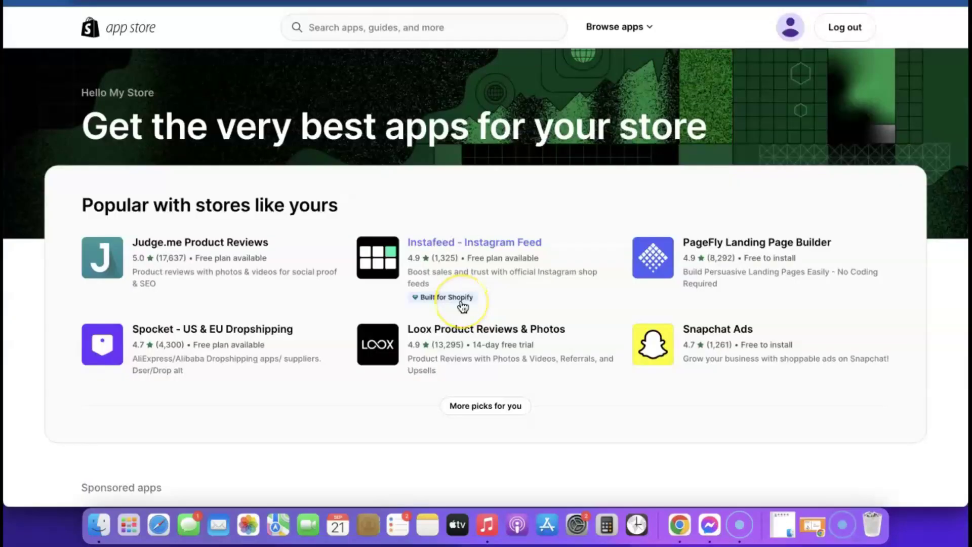
click(466, 301)
scroll(467, 300, down, 5)
scroll(467, 300, up, 5)
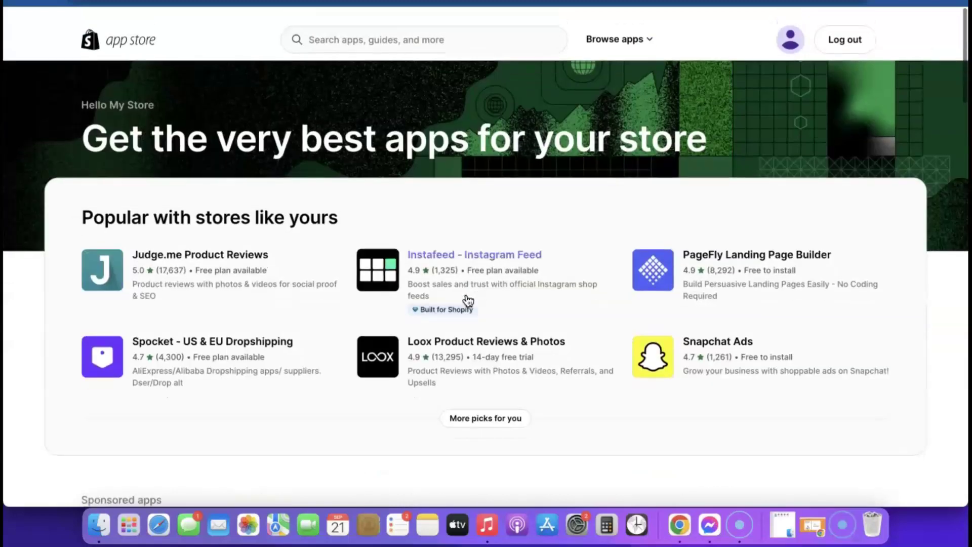
click(80, 290)
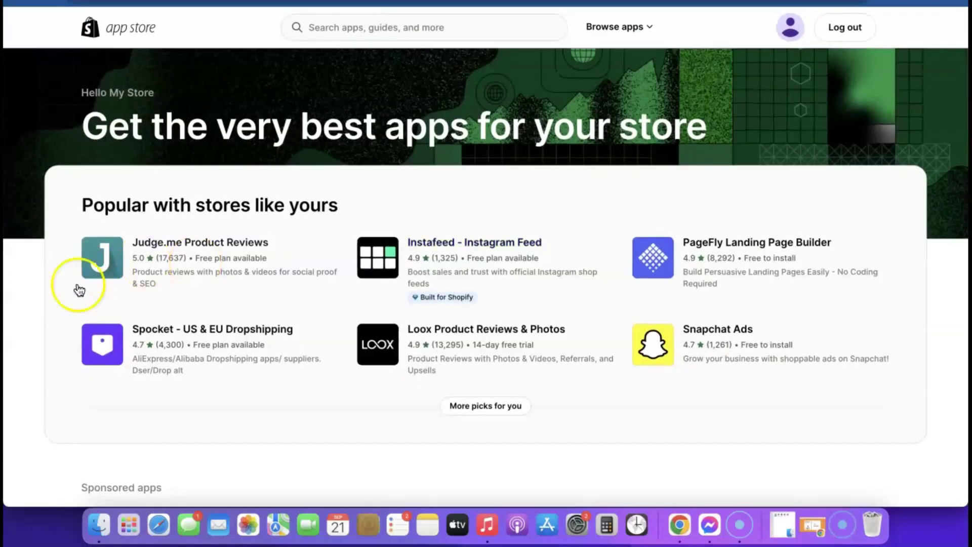
click(401, 28)
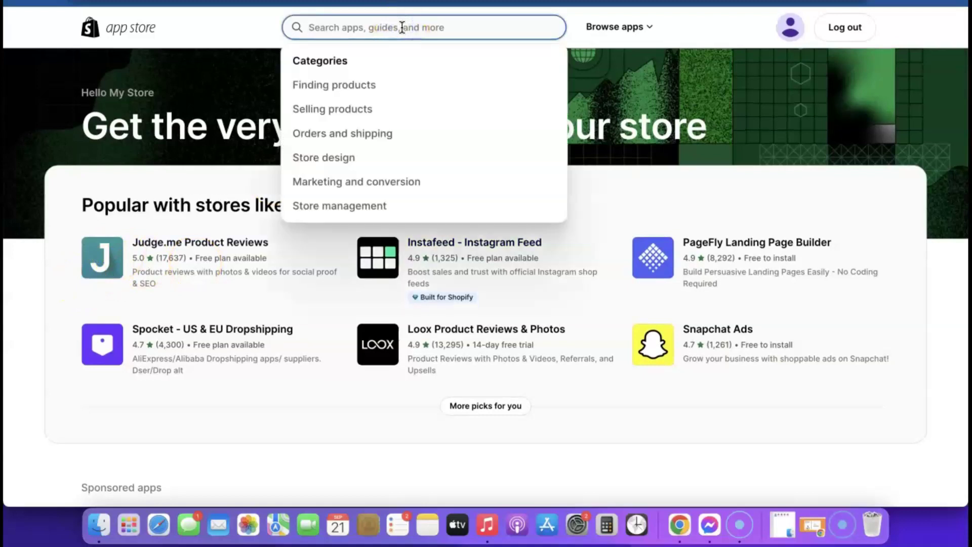
text(Kopy)
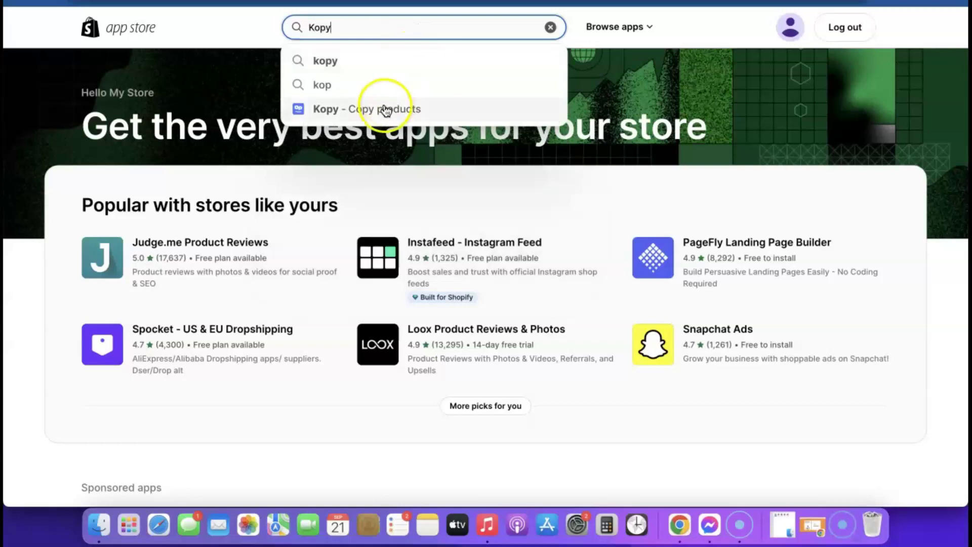
click(352, 116)
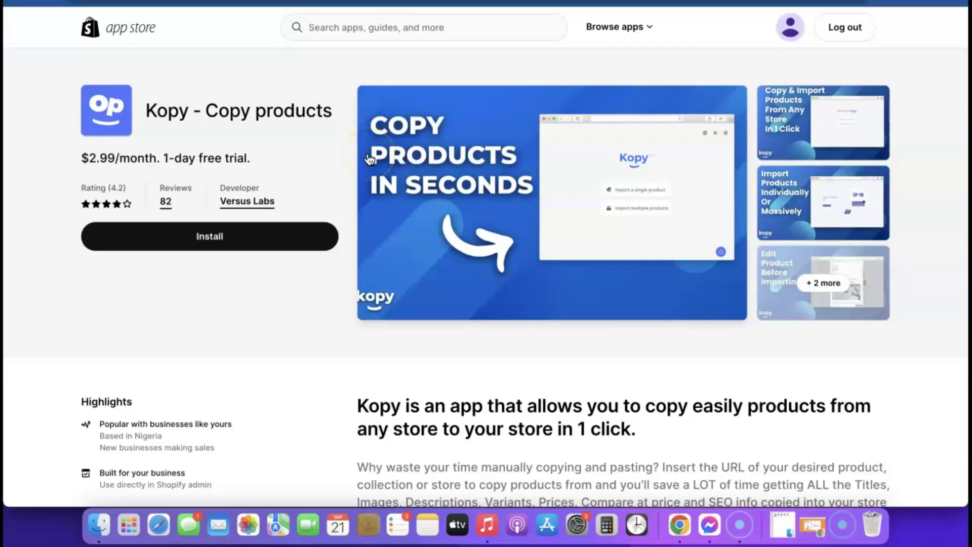
- Install Kopy - Copy products with its requested access and approve the $2.99 subscription
click(203, 238)
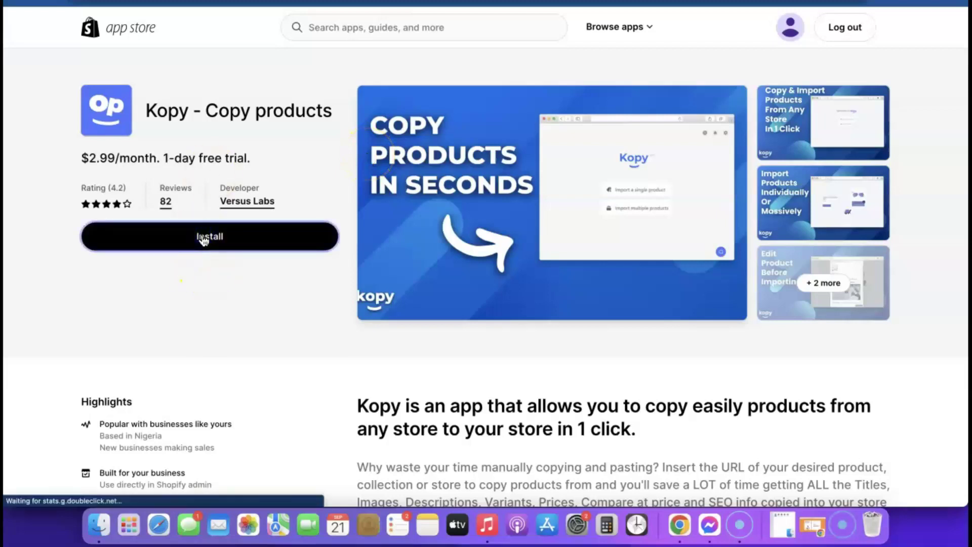
scroll(495, 297, down, 3)
scroll(495, 299, up, 3)
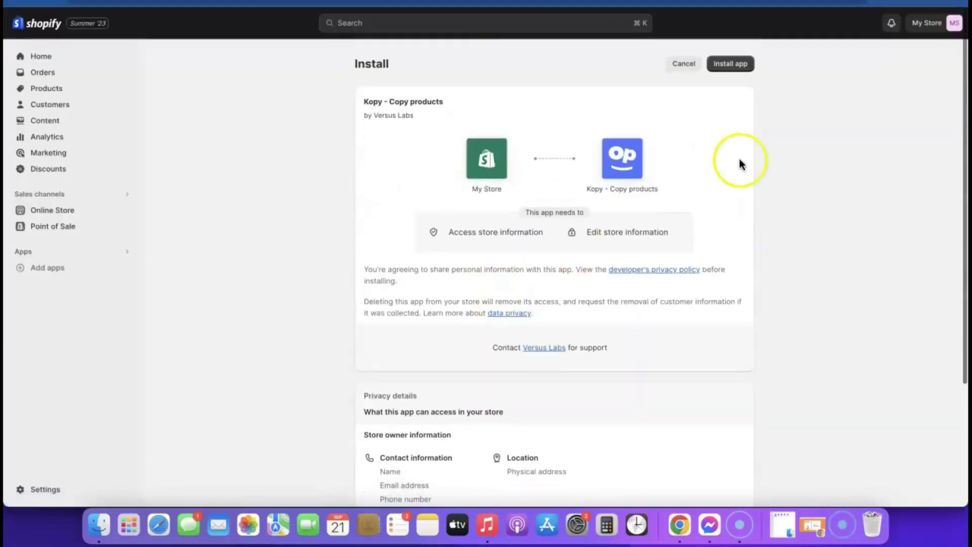
click(734, 61)
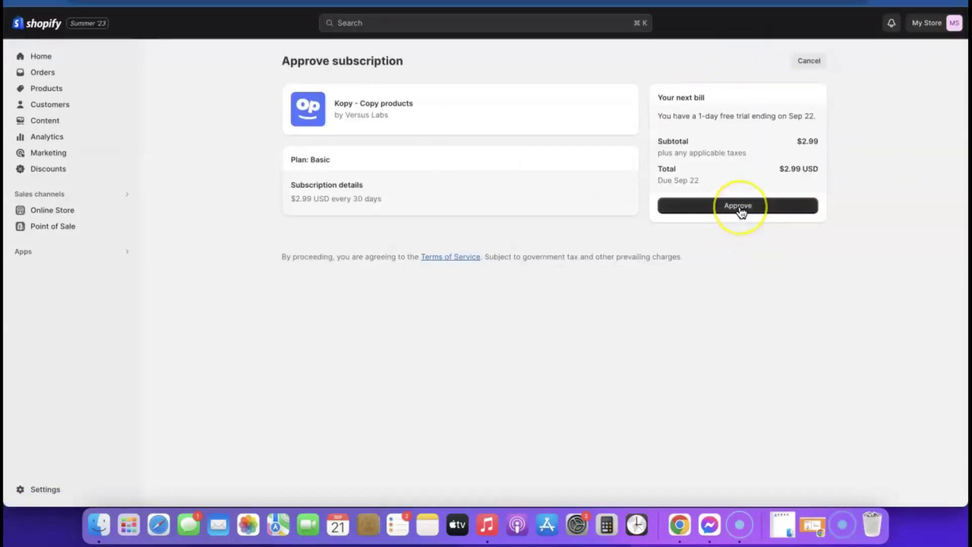
click(739, 208)
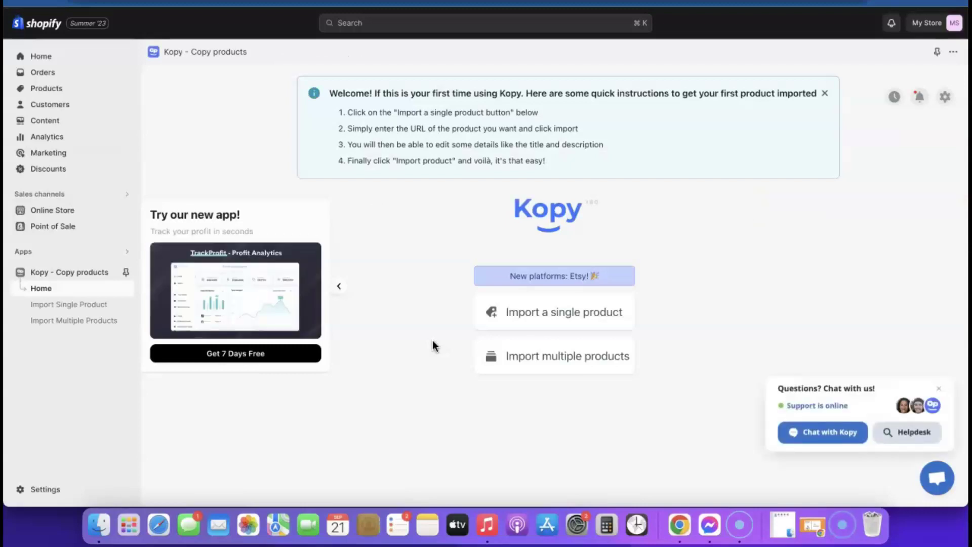
- Dismiss the chat popup and preview the multiple-products import page, then return to Kopy Home
click(939, 388)
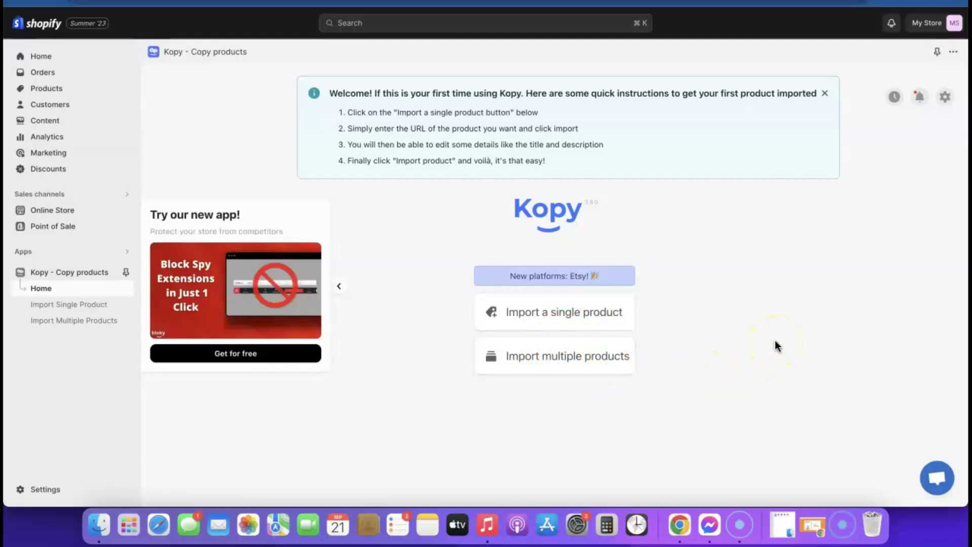
click(576, 355)
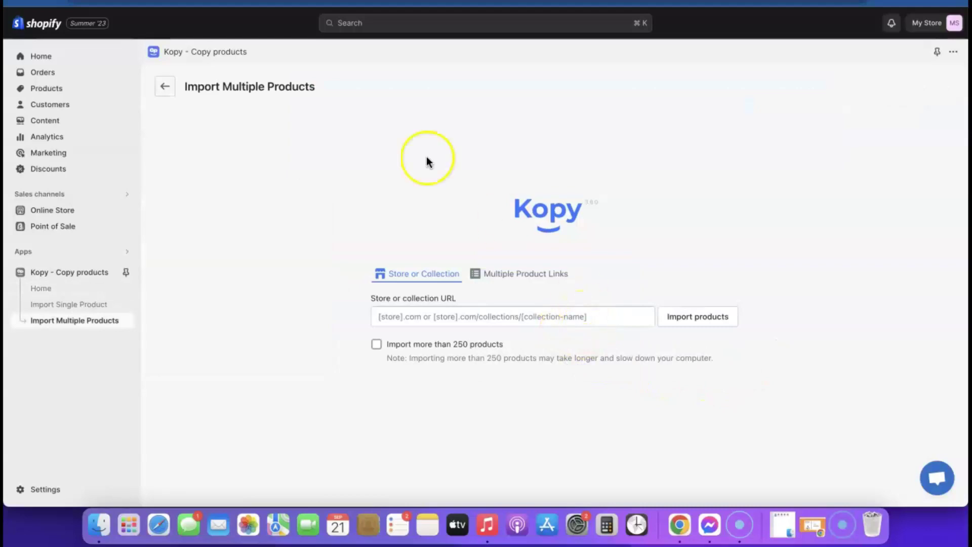
click(165, 89)
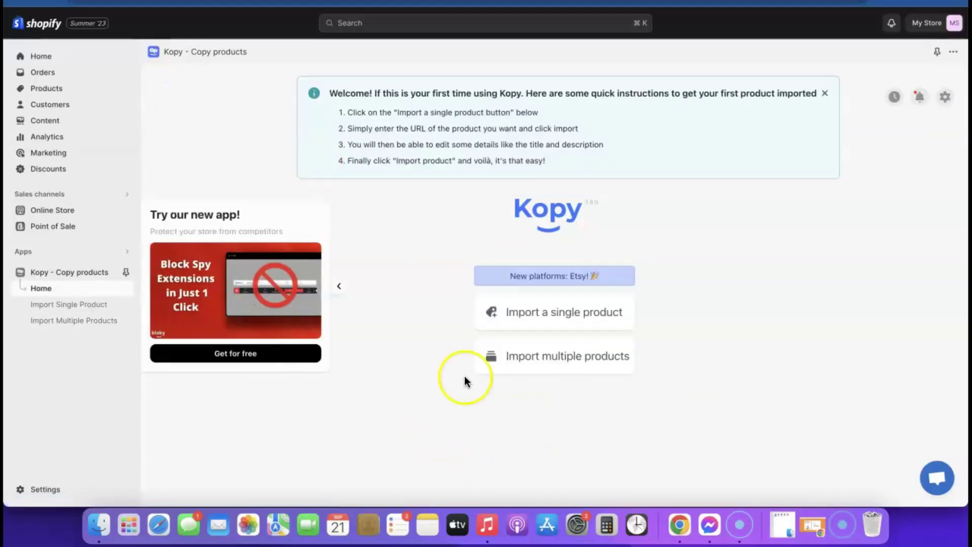
- Open Kopy's Import a Single Product page and copy the Airpod Cleaner KIT page address
click(555, 311)
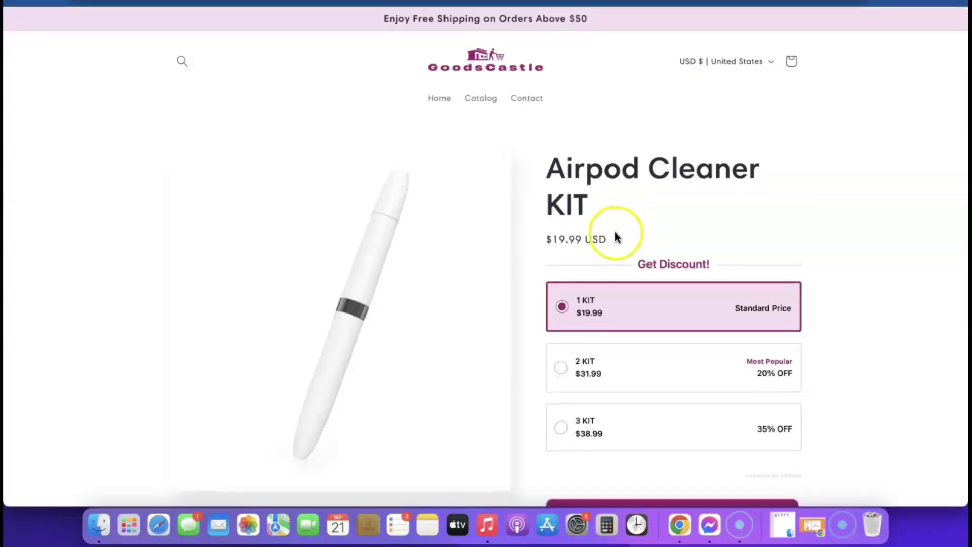
right_click(286, 2)
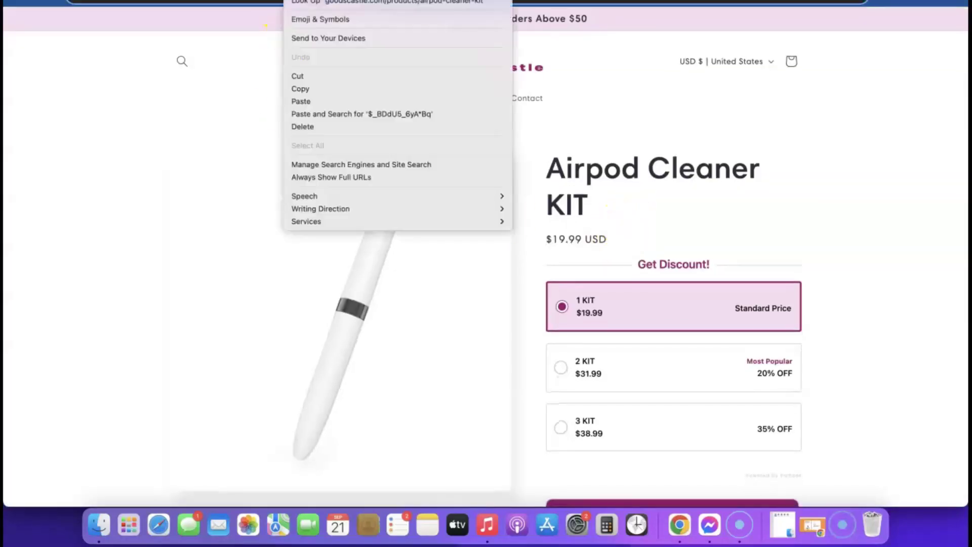
click(308, 87)
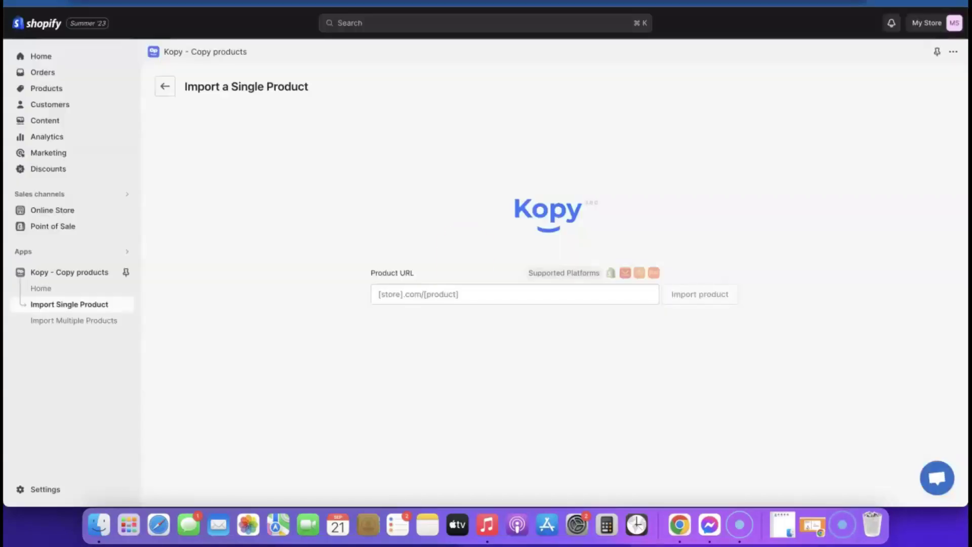
- Put the cursor in the empty Product URL field on Kopy's single-product import page
click(468, 300)
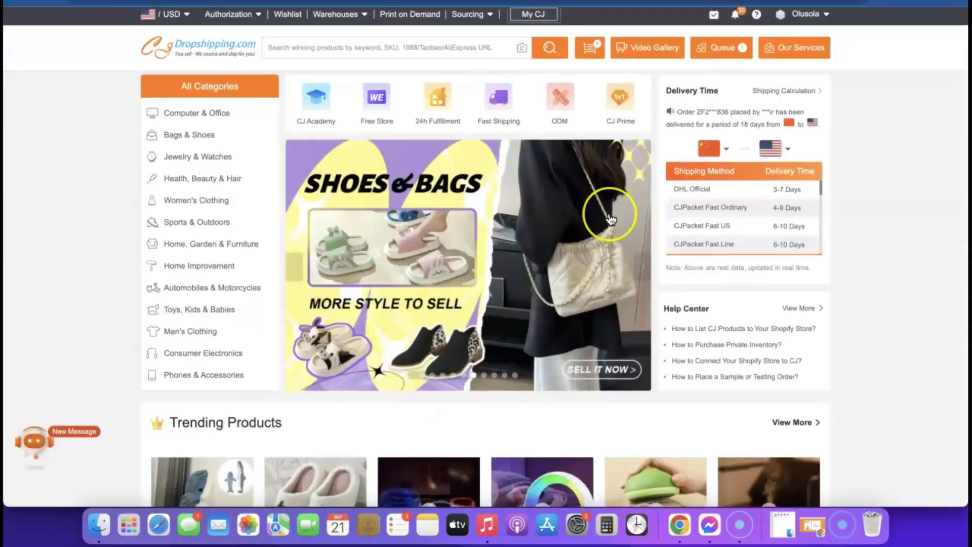
- Browse the CJdropshipping trending and new product grids, then click into Kopy's Product URL field
scroll(603, 213, down, 8)
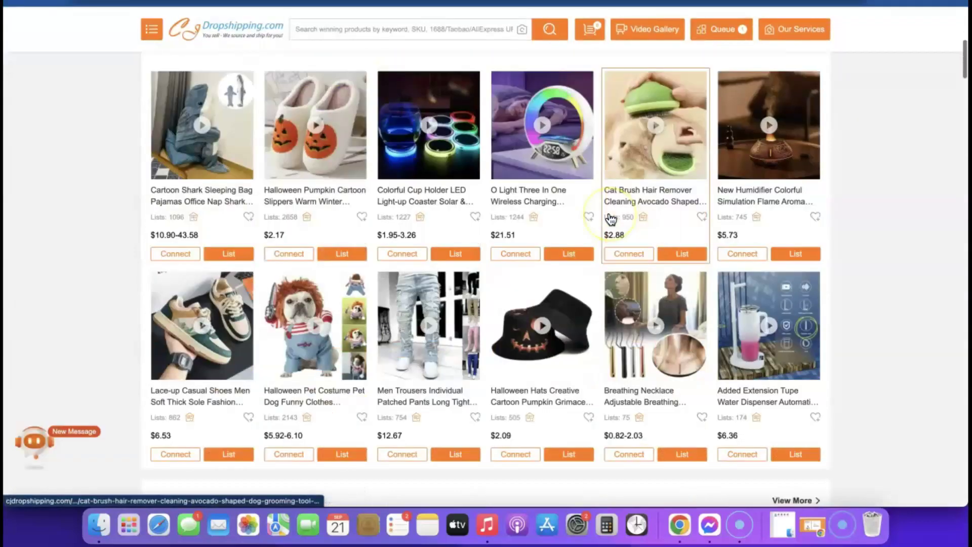
scroll(610, 219, down, 3)
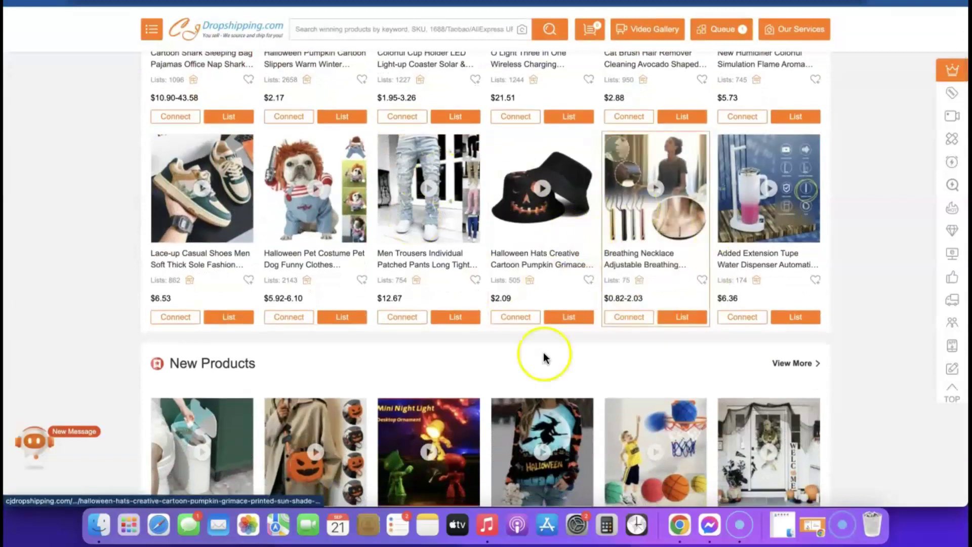
mouse_move(434, 319)
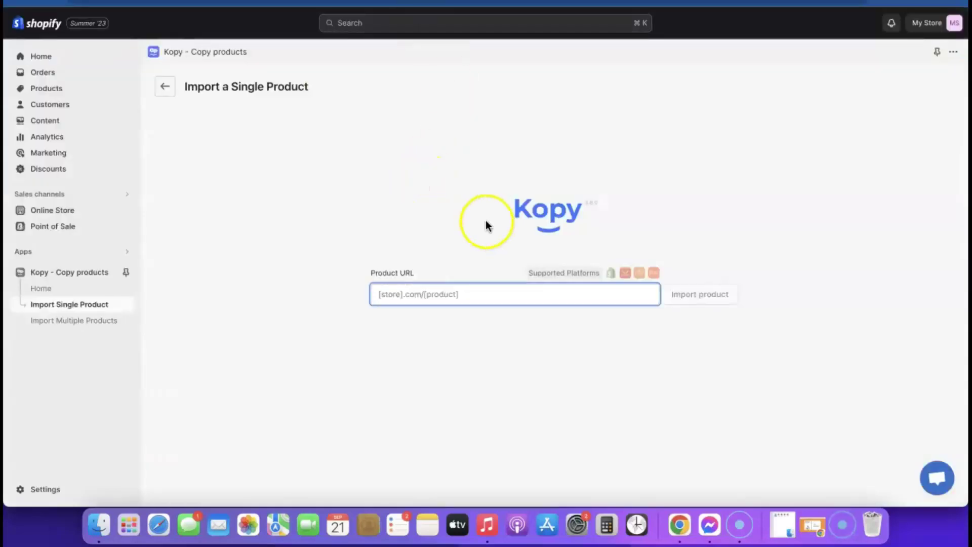
click(445, 294)
- Paste the goodscastle.com airpod-cleaner-kit link and fetch the product into Kopy's pre-import editor
key(super+v)
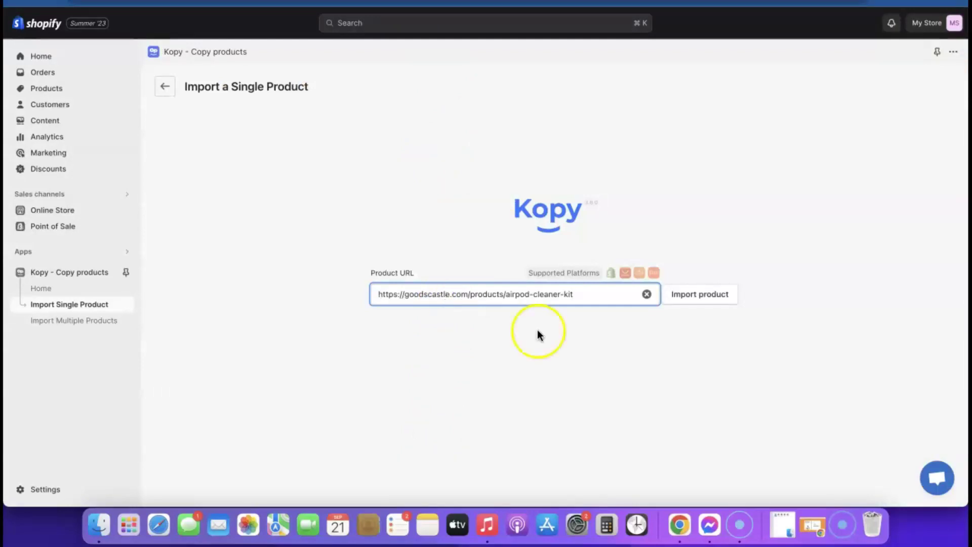
click(699, 300)
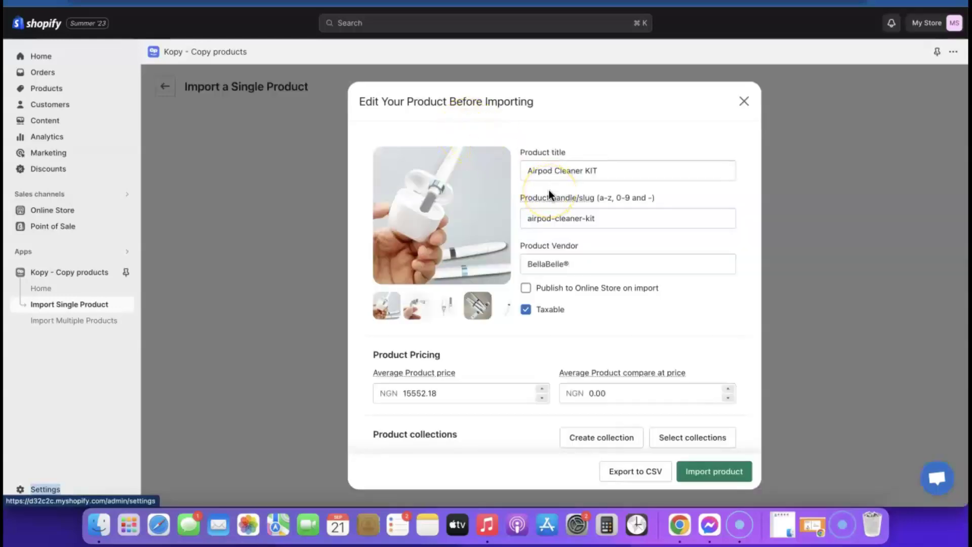
scroll(549, 190, down, 2)
scroll(549, 189, up, 2)
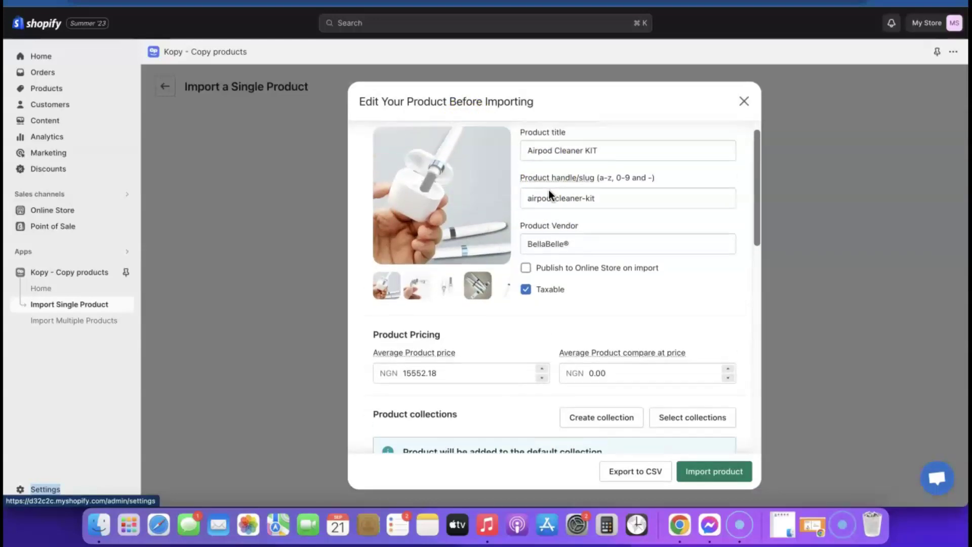
- Review the fetched fields: vendor BellaBelle®, price NGN 15552.18, Black variant and Kopy tag
click(603, 166)
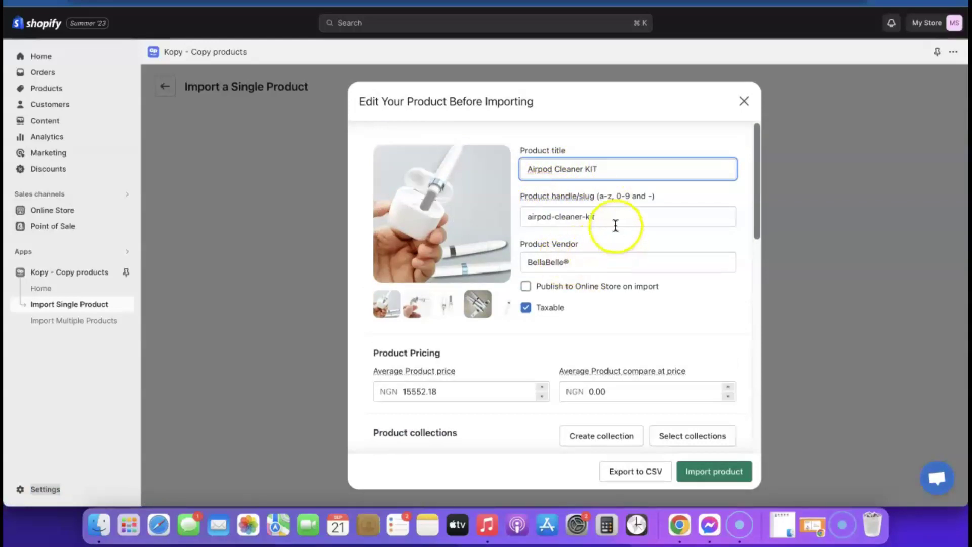
scroll(585, 324, down, 1)
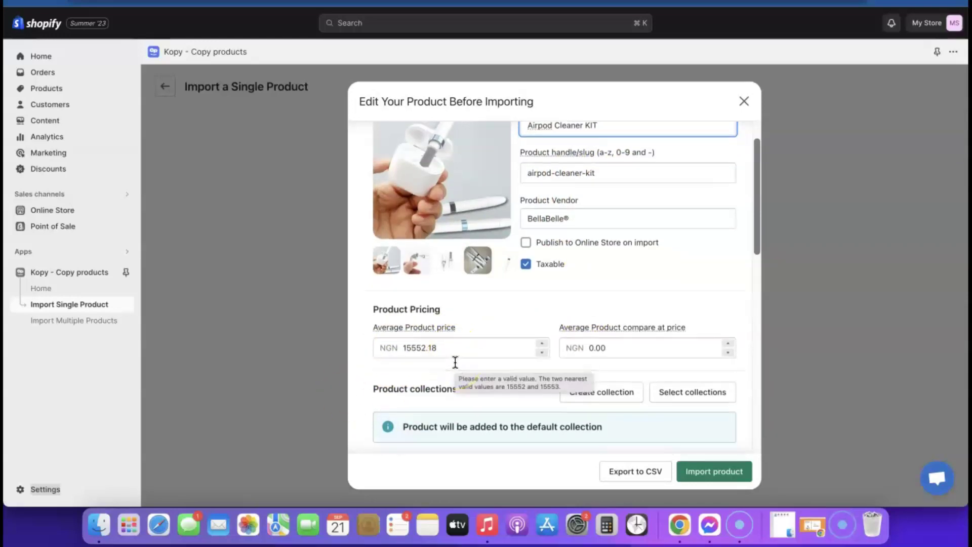
scroll(455, 363, down, 2)
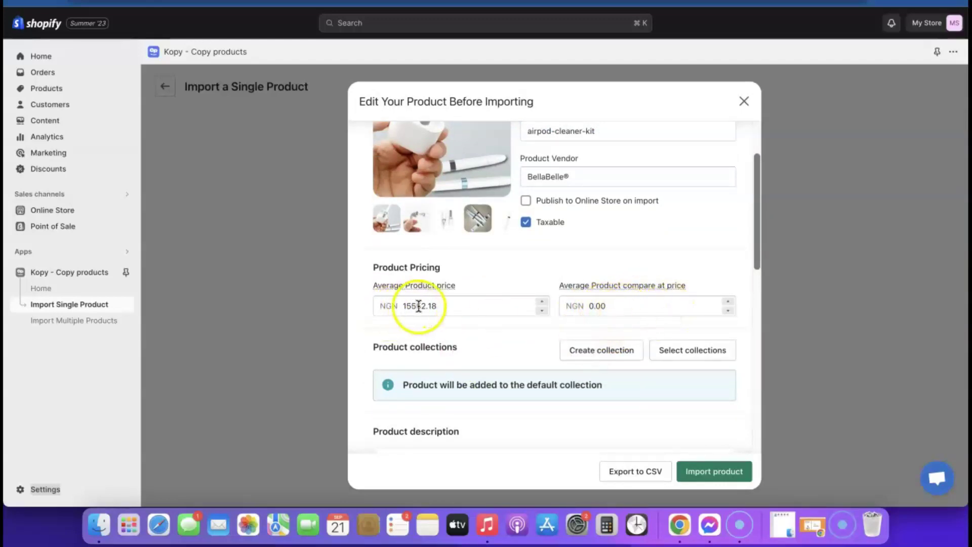
scroll(585, 328, down, 5)
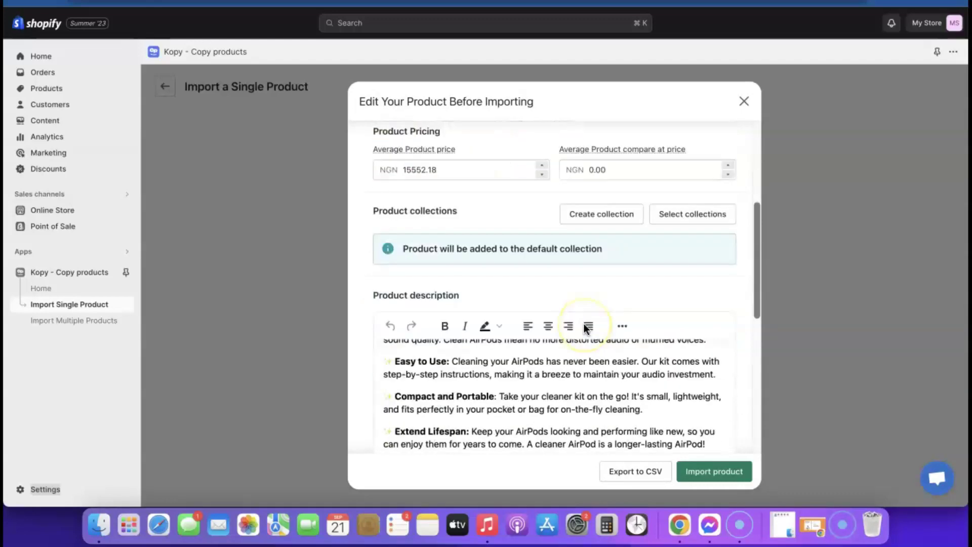
scroll(585, 328, down, 2)
scroll(571, 317, up, 3)
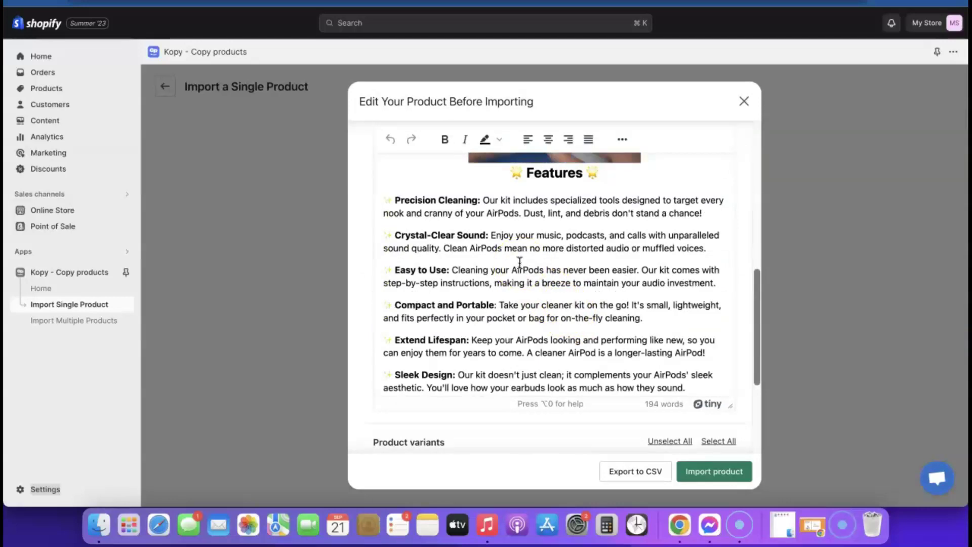
scroll(532, 253, down, 4)
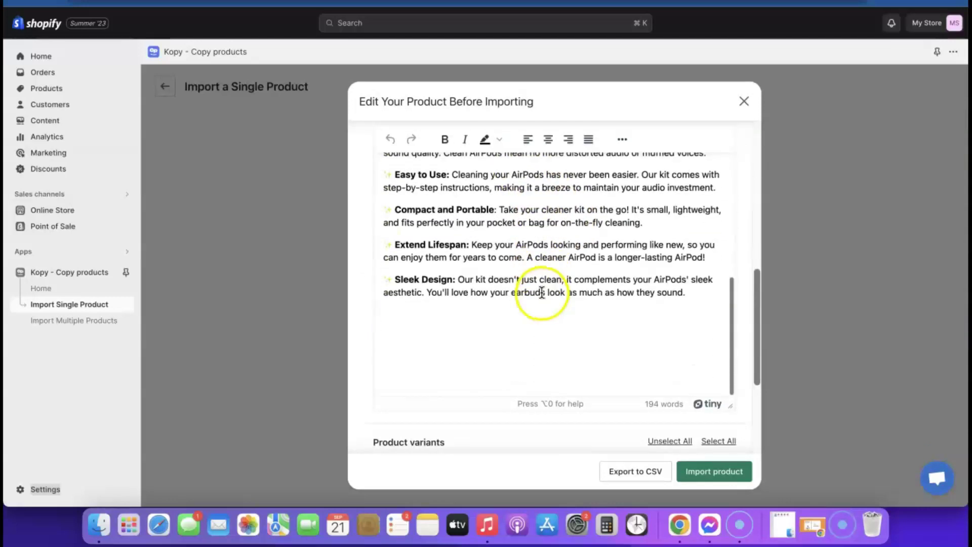
scroll(547, 292, down, 5)
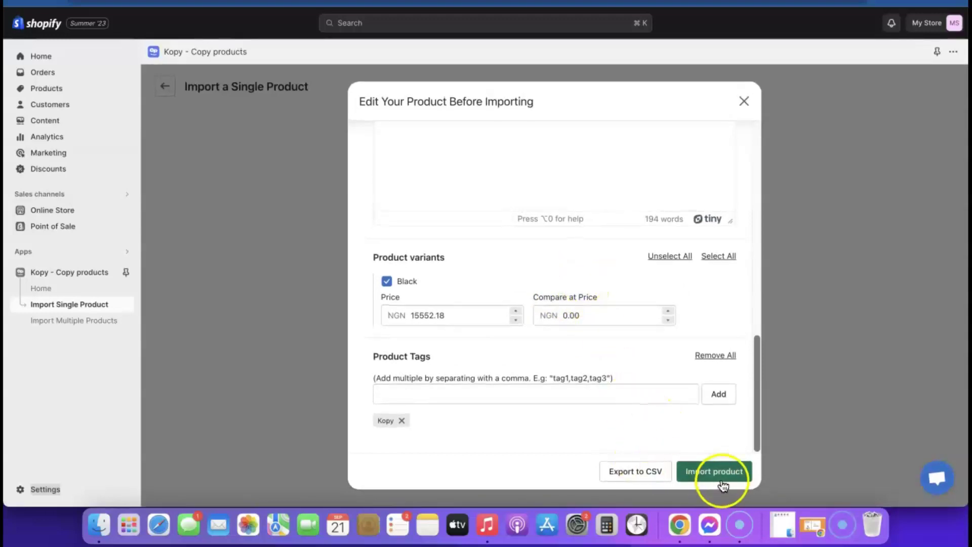
scroll(642, 398, up, 10)
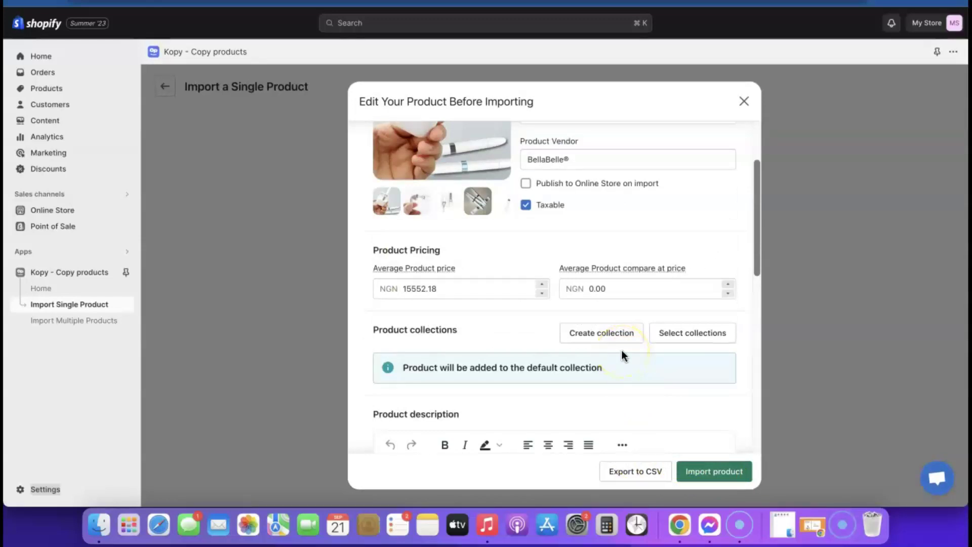
- Import the kit with Publish to Online Store ticked and Taxable unticked
click(526, 184)
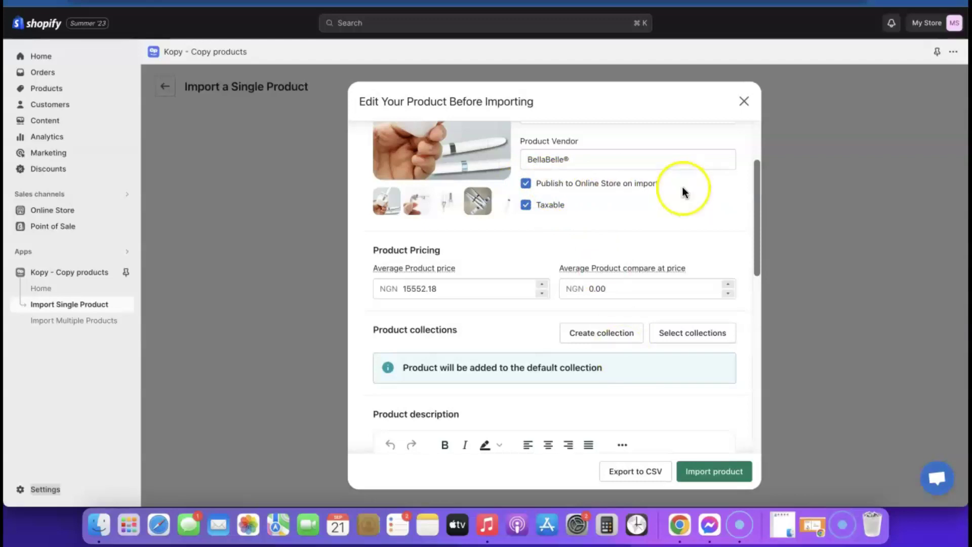
click(526, 205)
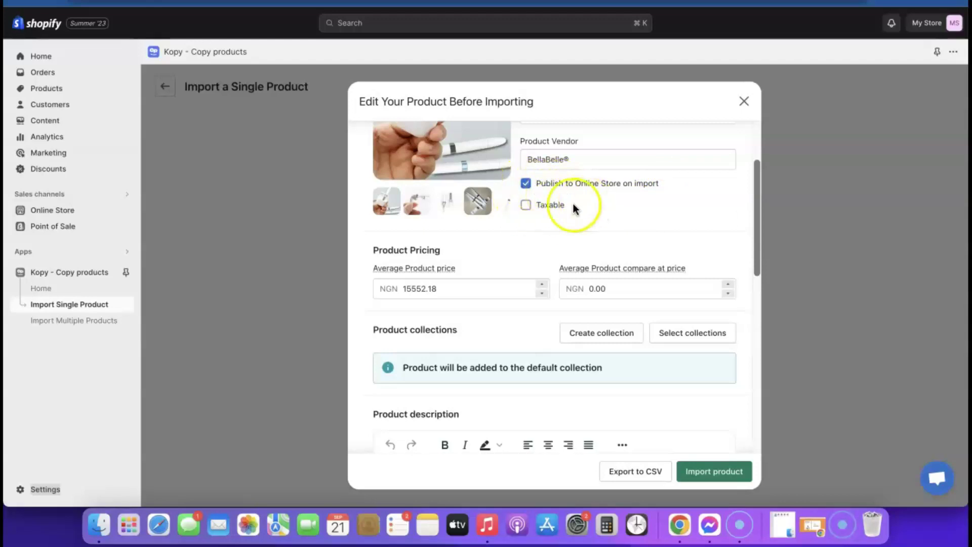
click(722, 473)
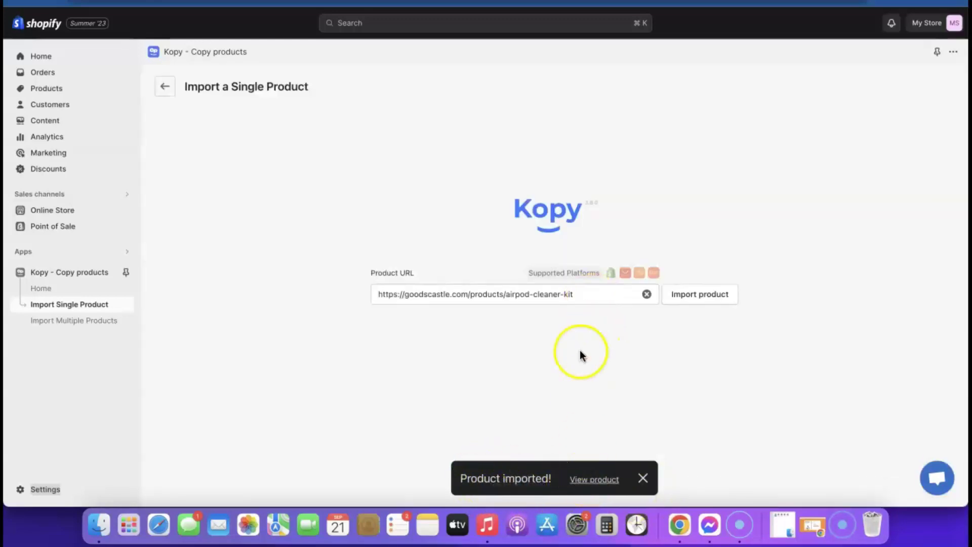
- View the imported Airpod Cleaner KIT live on the storefront at ₦15,552.18 NGN
click(600, 481)
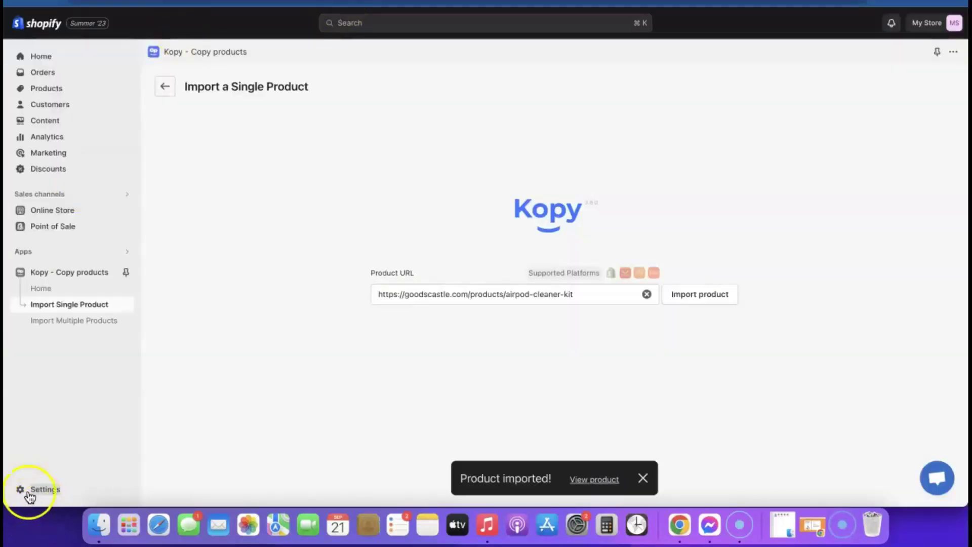
- In Store details, change the store currency from Nigerian nairas (NGN) to US dollars (USD) and save
click(28, 494)
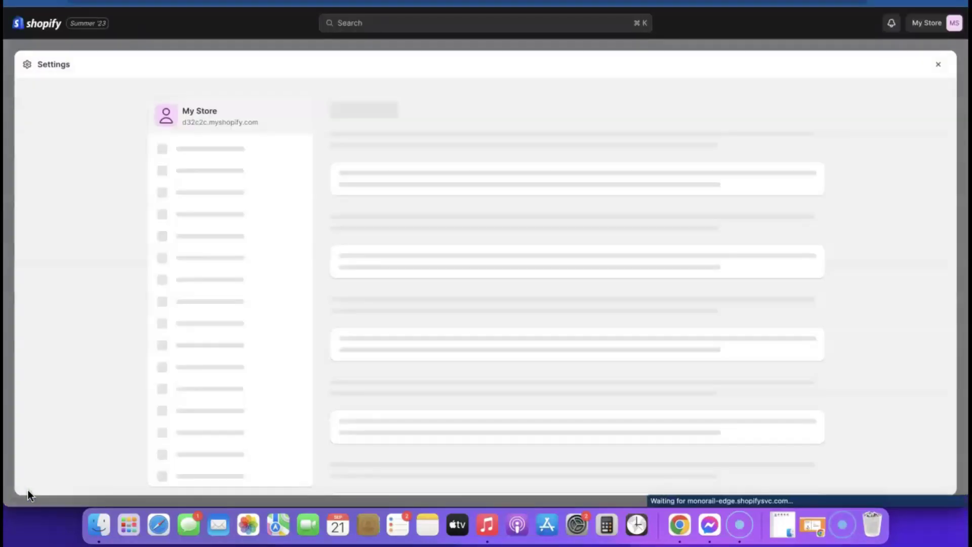
click(192, 478)
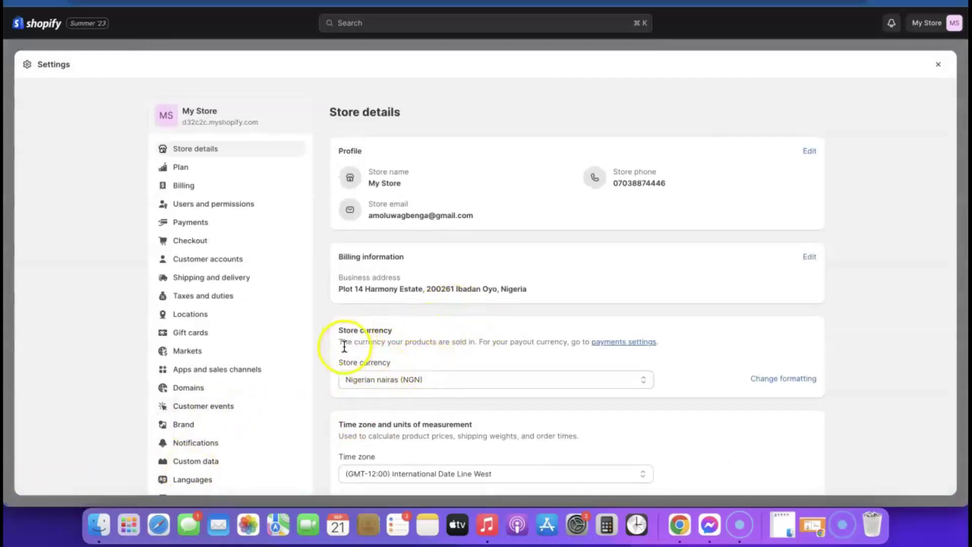
click(563, 381)
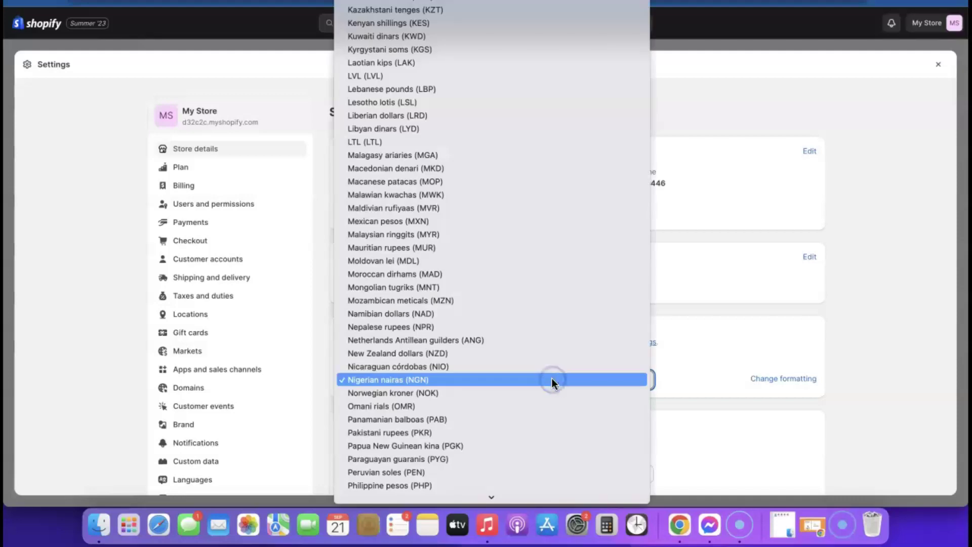
scroll(515, 329, down, 15)
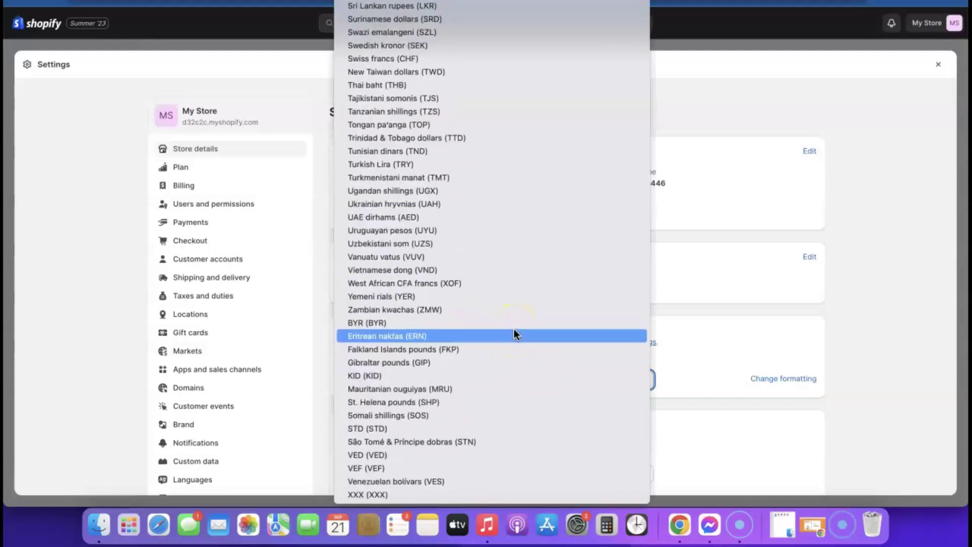
scroll(448, 421, up, 20)
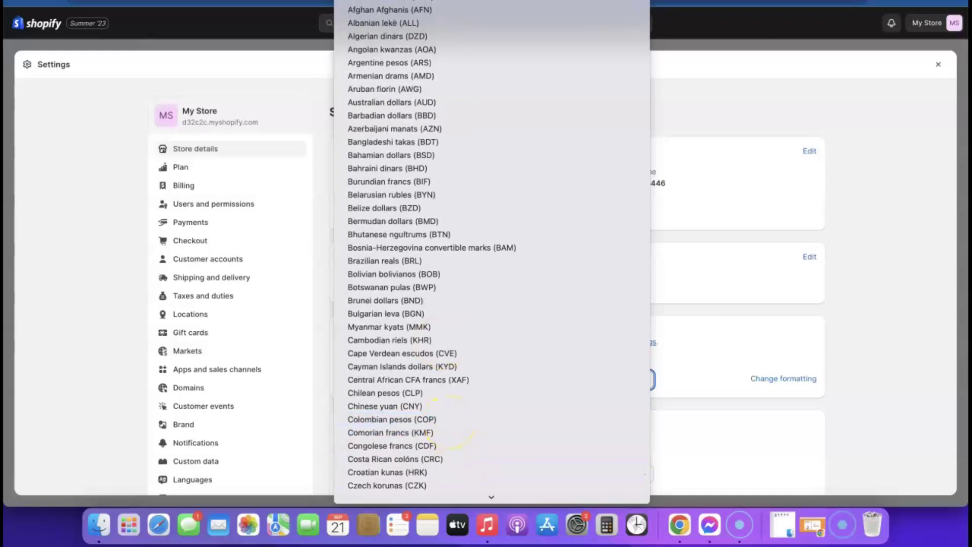
click(514, 405)
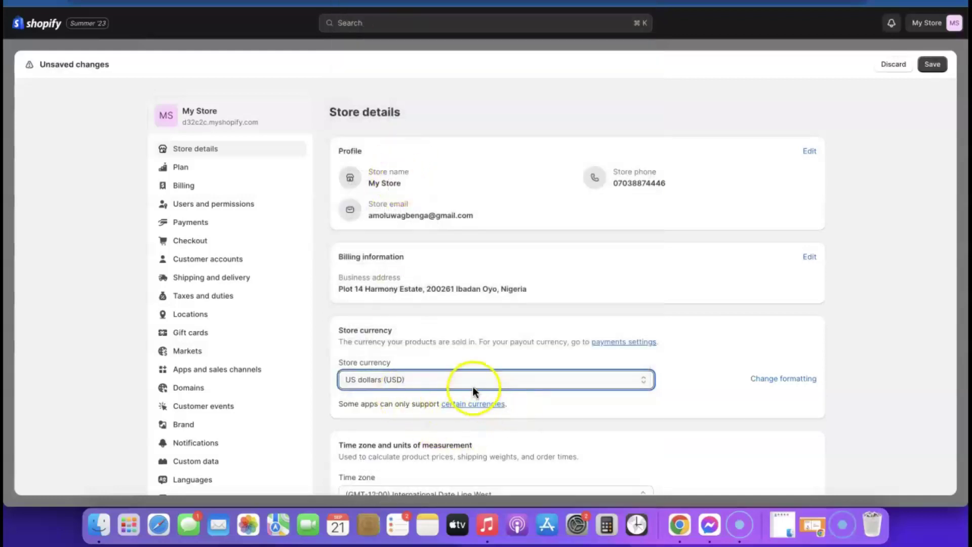
scroll(478, 385, down, 2)
click(931, 66)
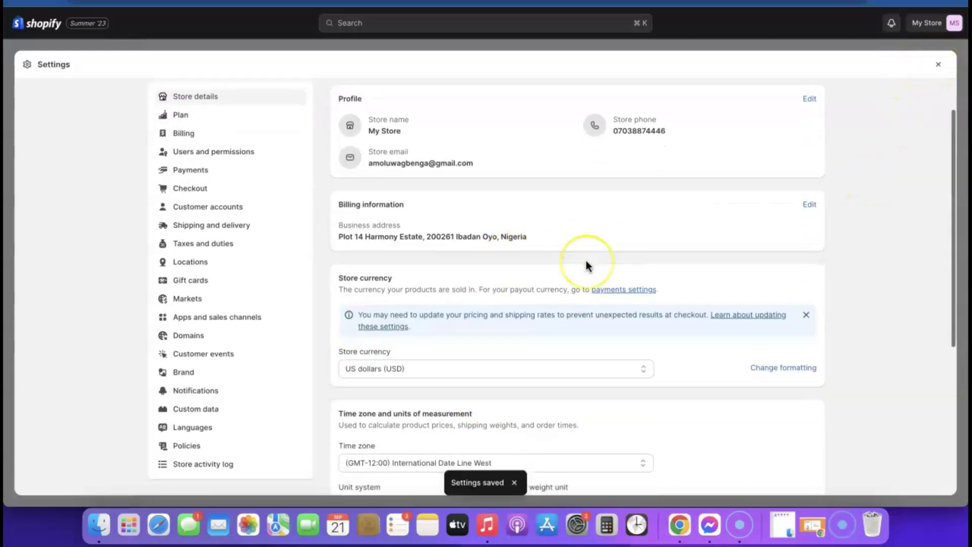
scroll(585, 263, down, 4)
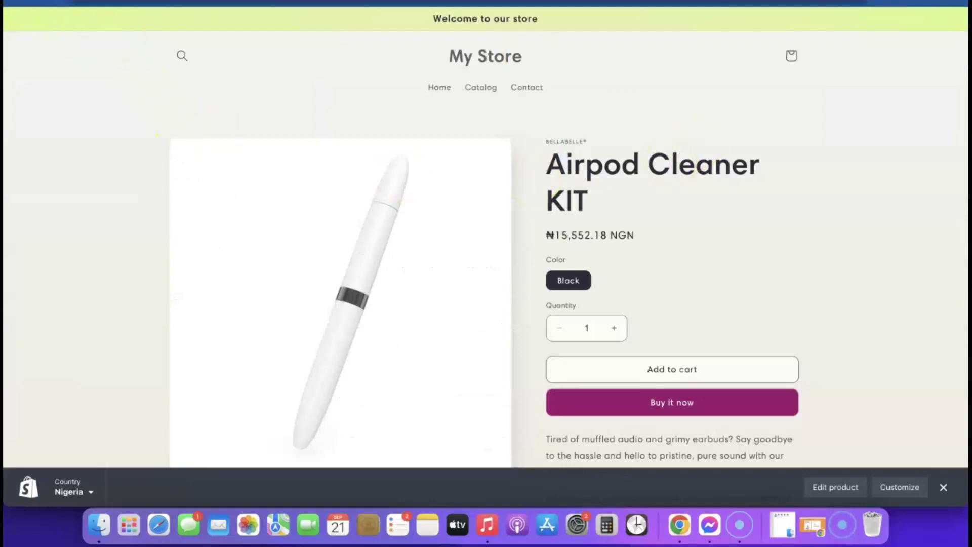
click(539, 56)
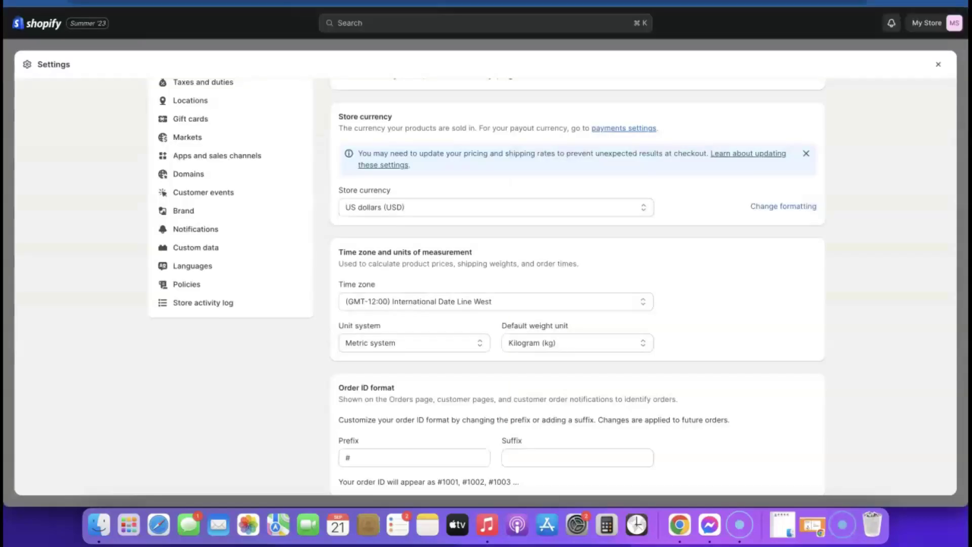
- Open Airpod Cleaner KIT from Products, change the Black variant price to 19.99, and save
click(940, 66)
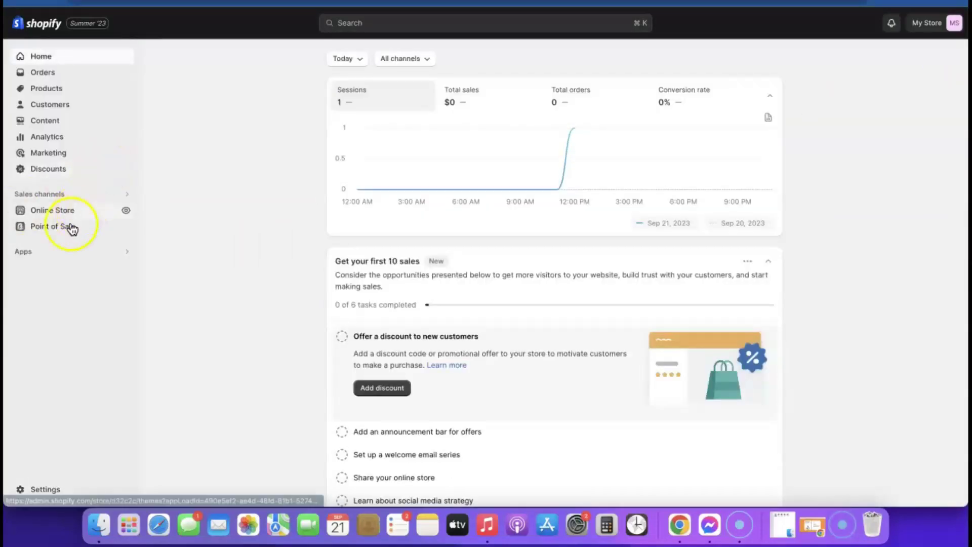
click(46, 91)
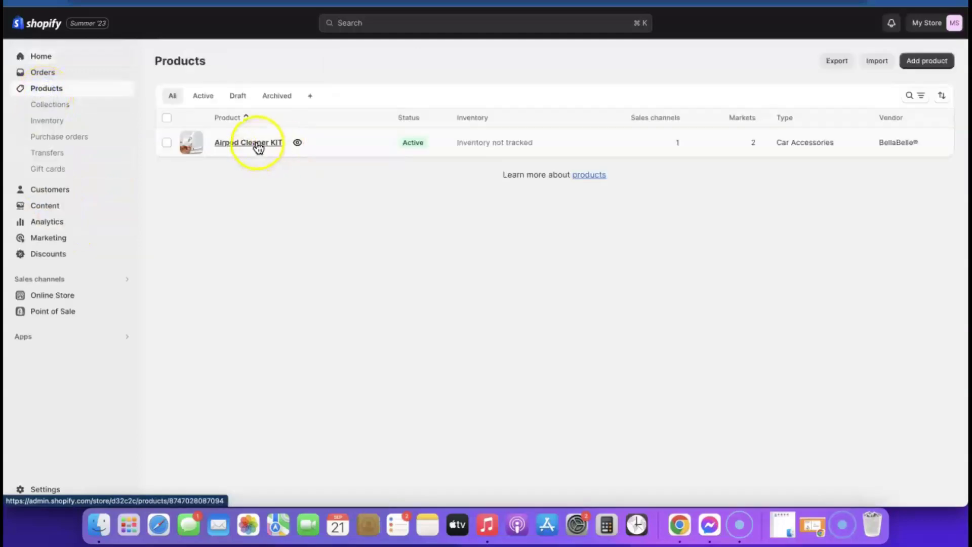
click(256, 146)
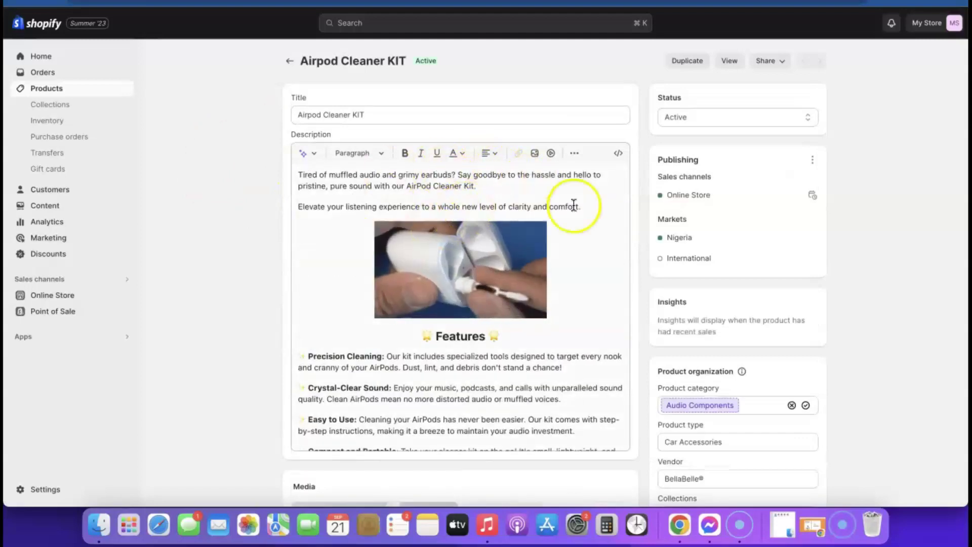
scroll(653, 169, down, 3)
scroll(652, 169, down, 10)
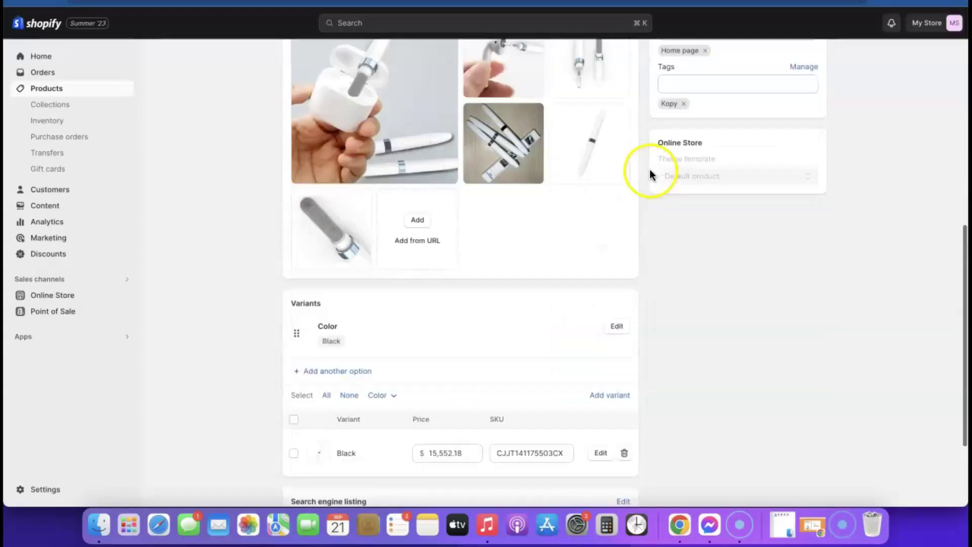
click(462, 322)
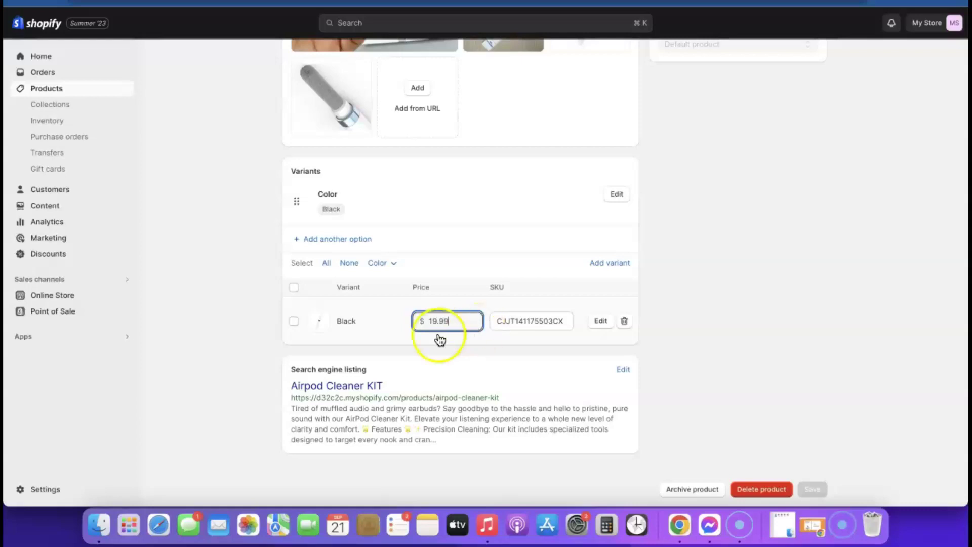
click(403, 326)
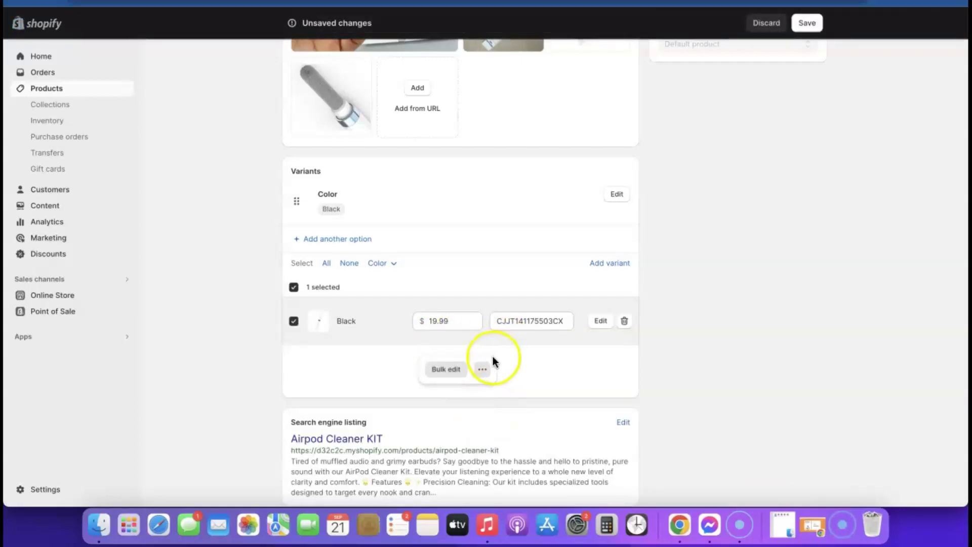
scroll(597, 326, up, 5)
click(807, 23)
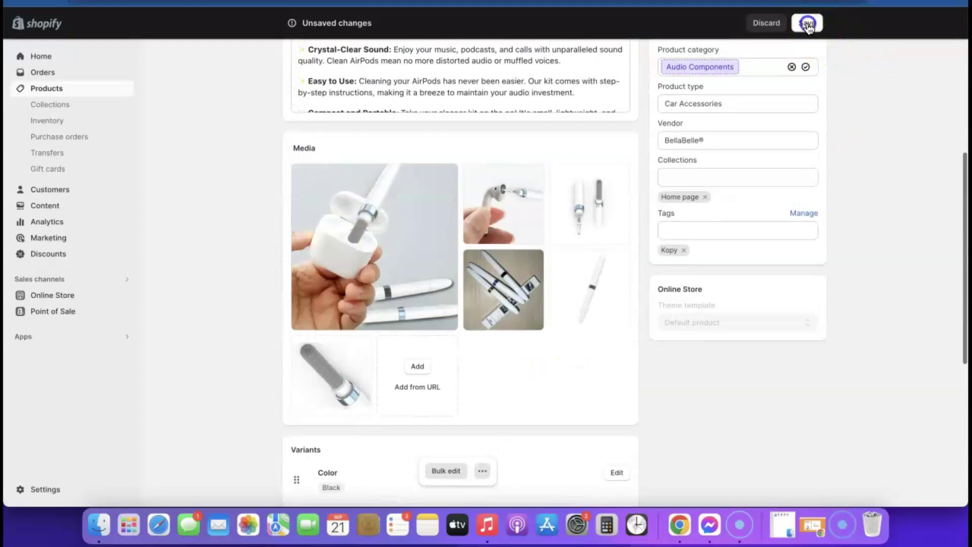
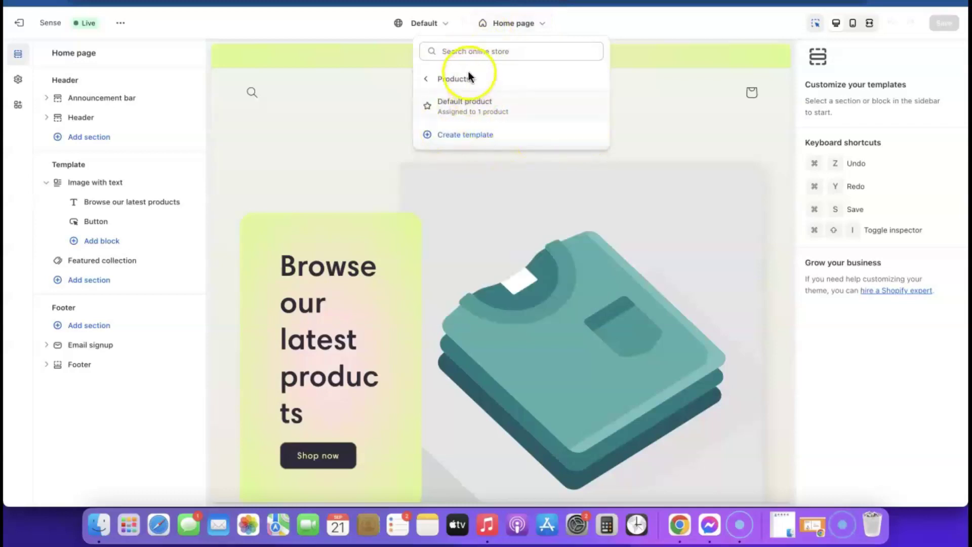
- Open the Default product template for Airpod Cleaner KIT, then go to Theme settings
click(464, 106)
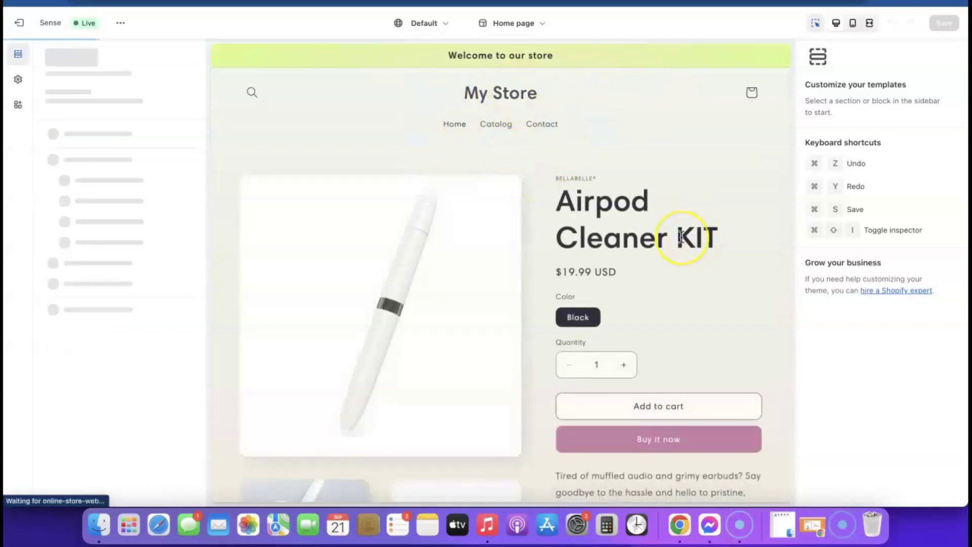
click(783, 336)
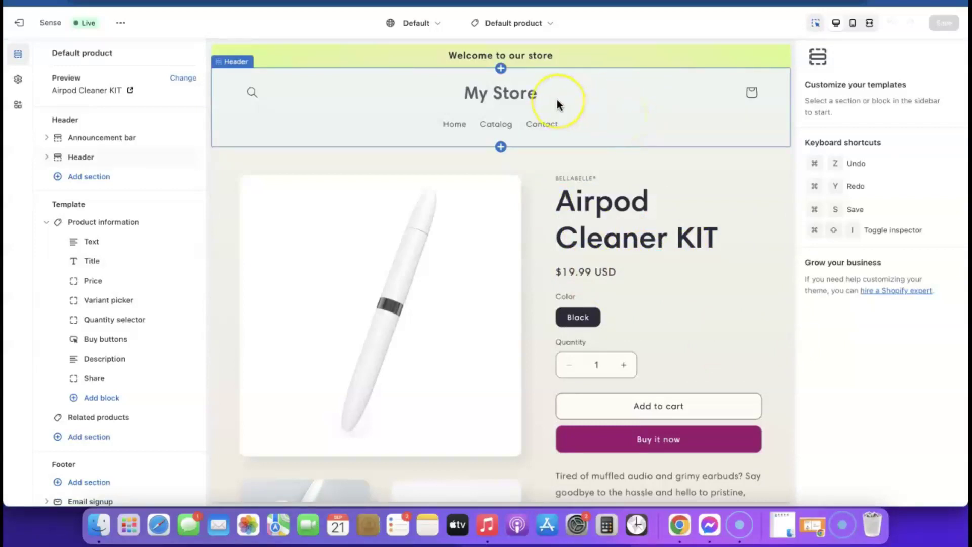
click(17, 81)
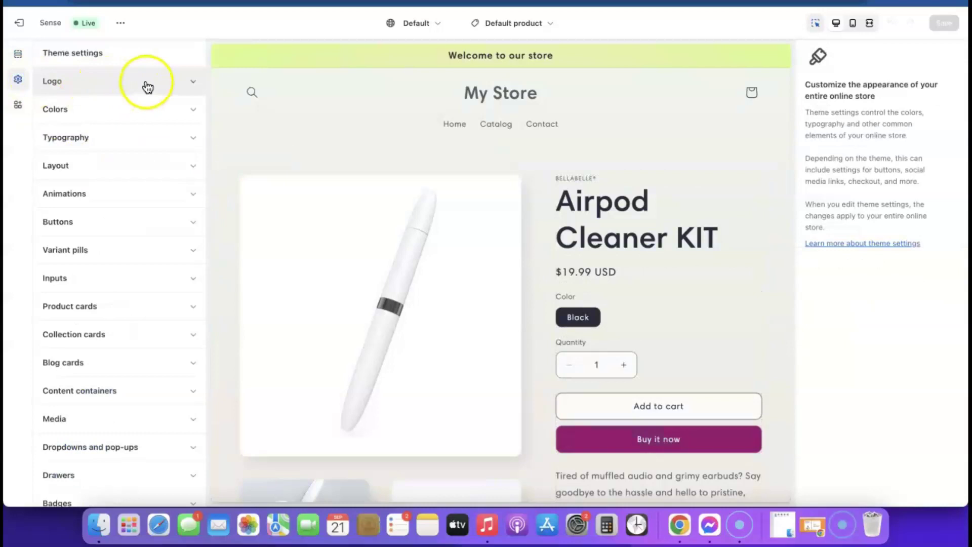
- Upload Airpod KIT (1).png and set it as the store logo
click(193, 83)
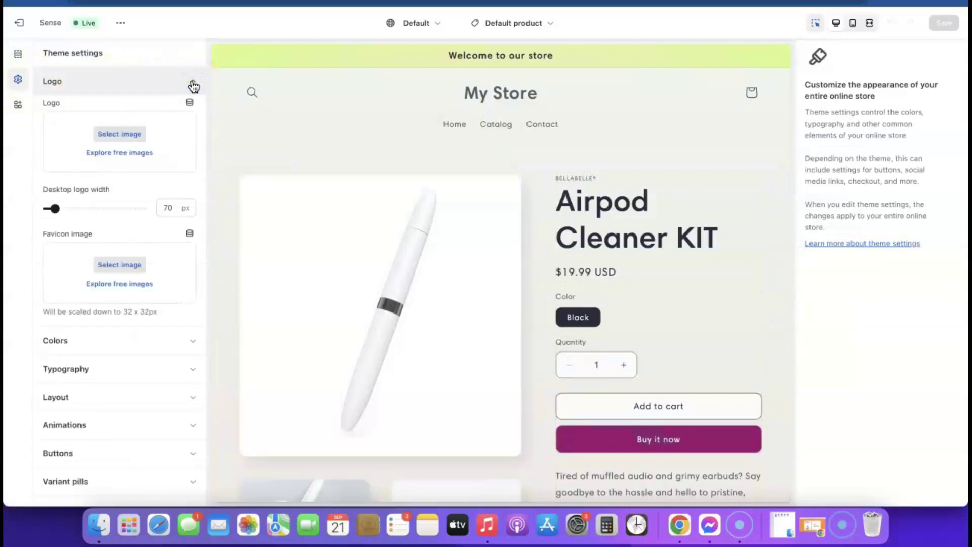
click(121, 135)
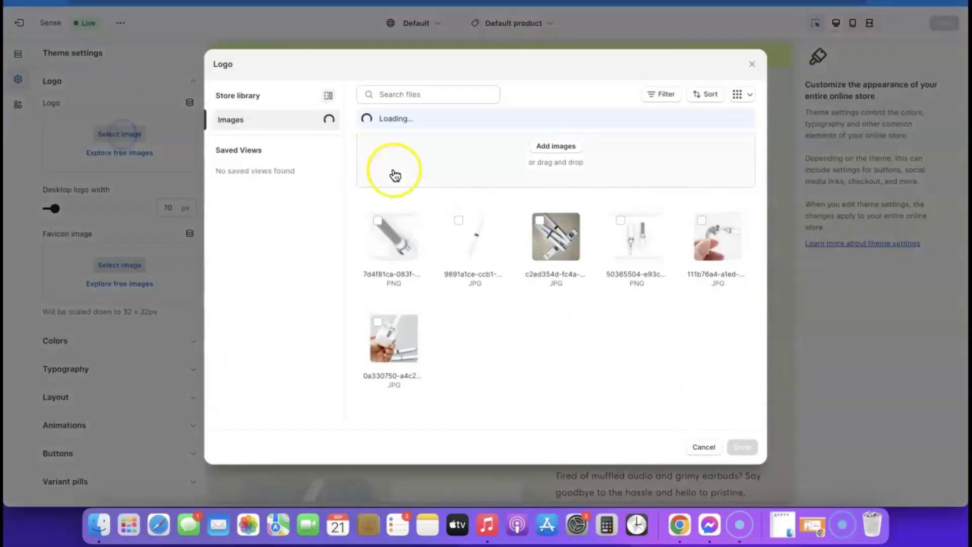
click(557, 151)
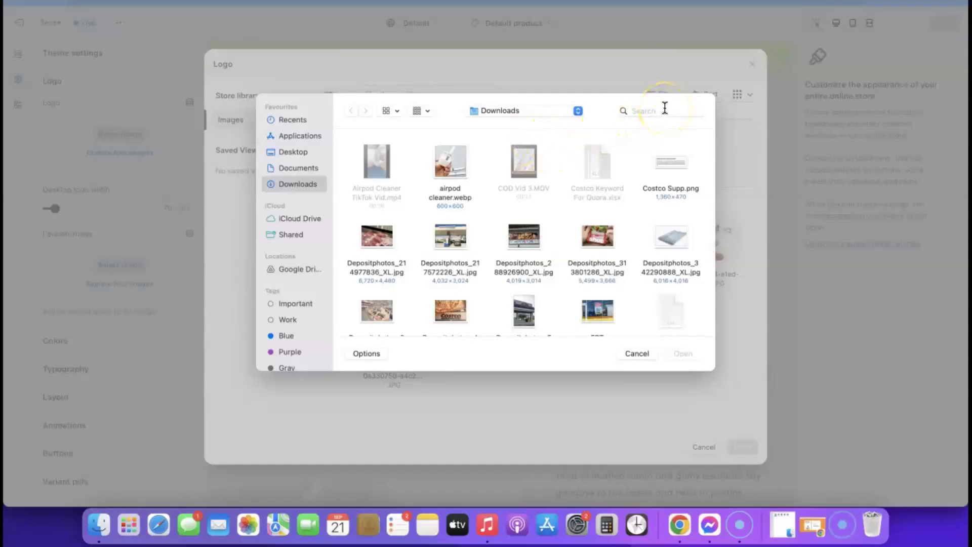
text(airpod)
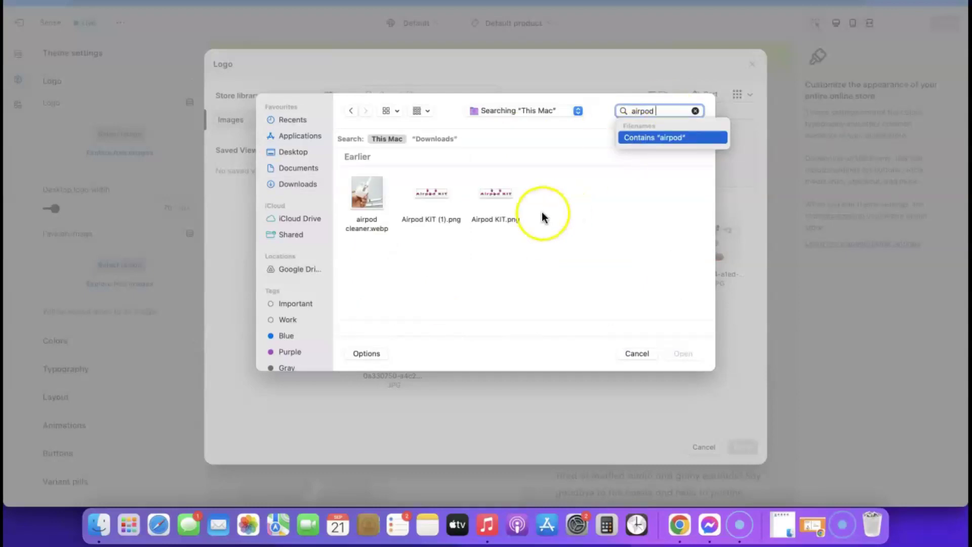
click(435, 194)
click(680, 353)
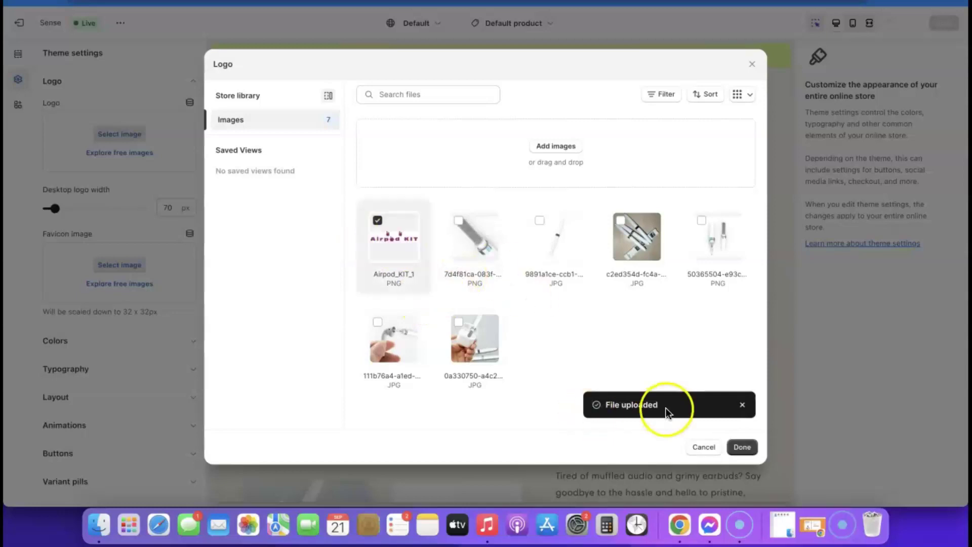
click(742, 446)
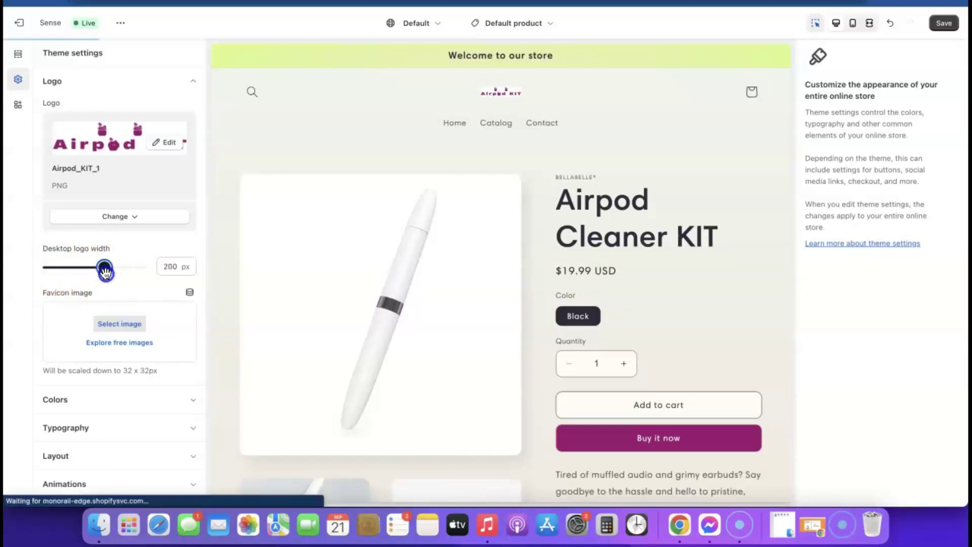
- Widen the desktop logo to 240 px and check the header in mobile and desktop previews
drag(105, 272, 106, 273)
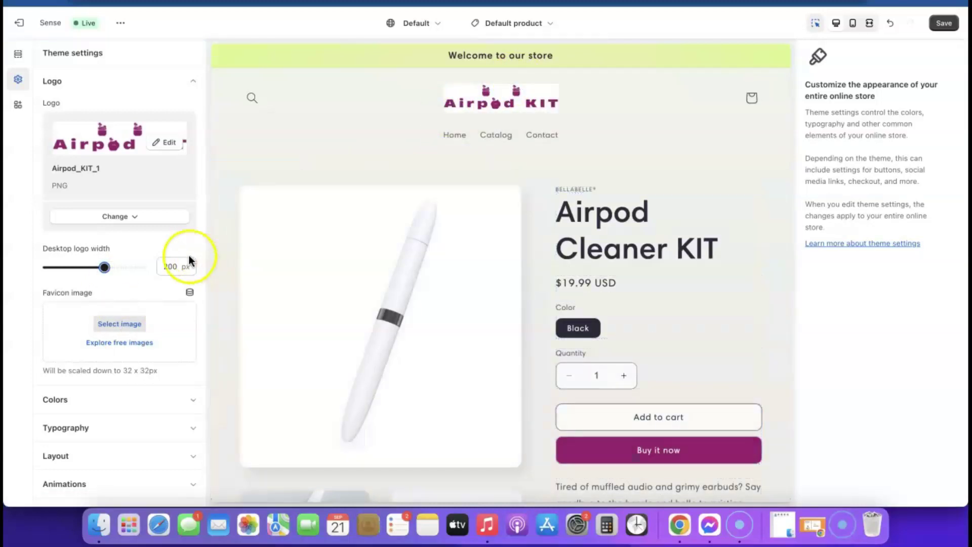
drag(105, 267, 116, 265)
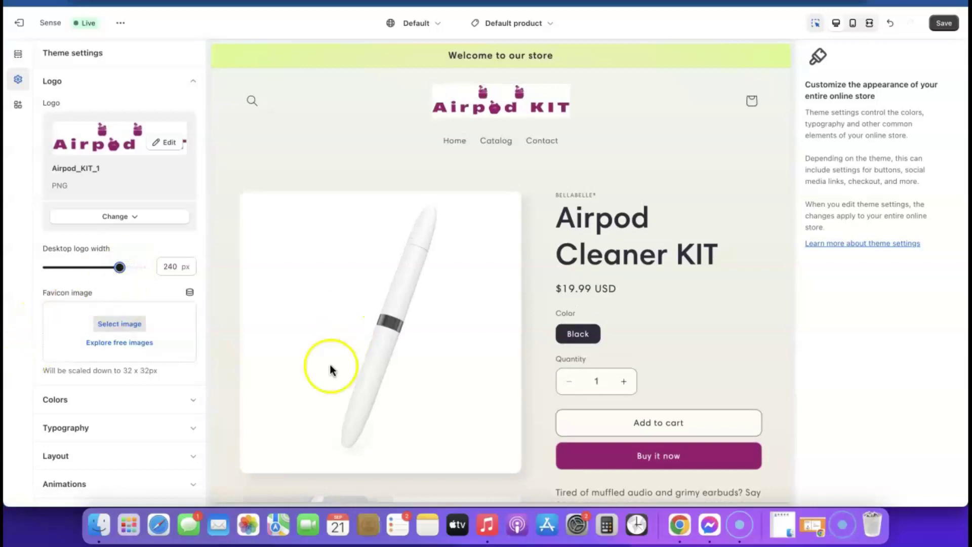
click(855, 23)
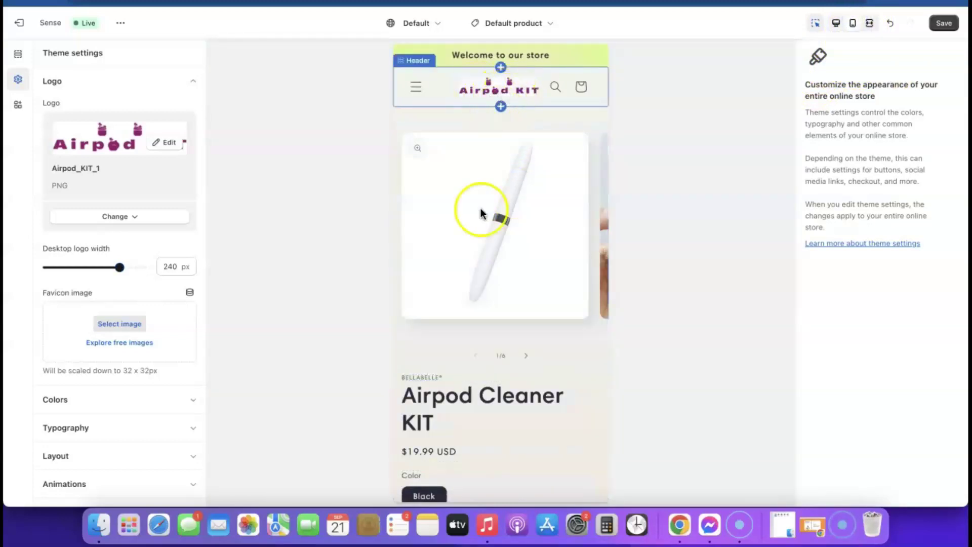
click(836, 23)
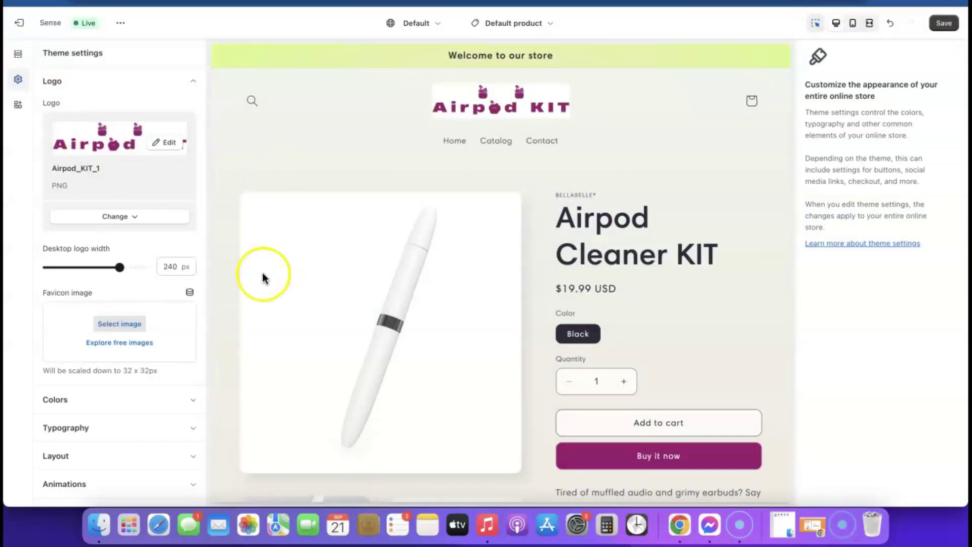
click(193, 81)
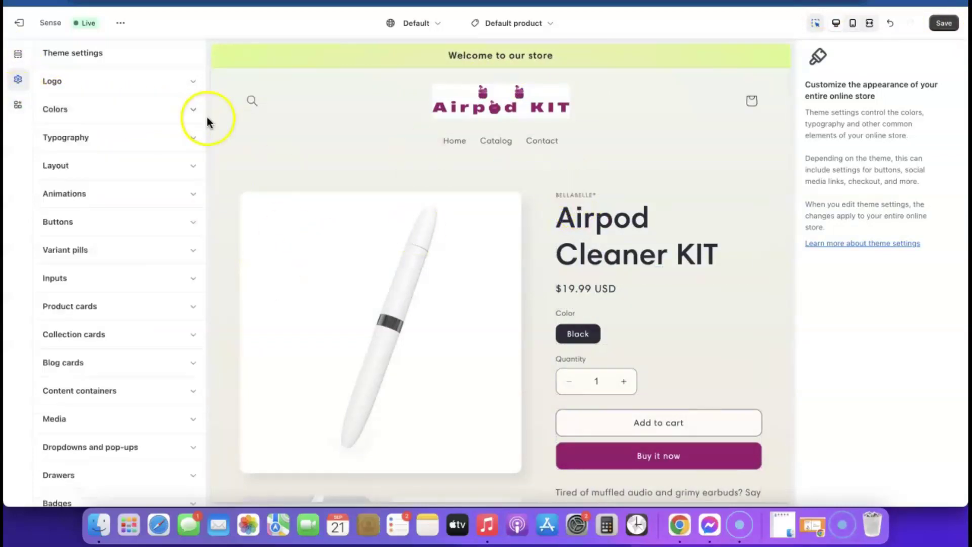
- Set colour Scheme 1's background to white #FFF
click(191, 110)
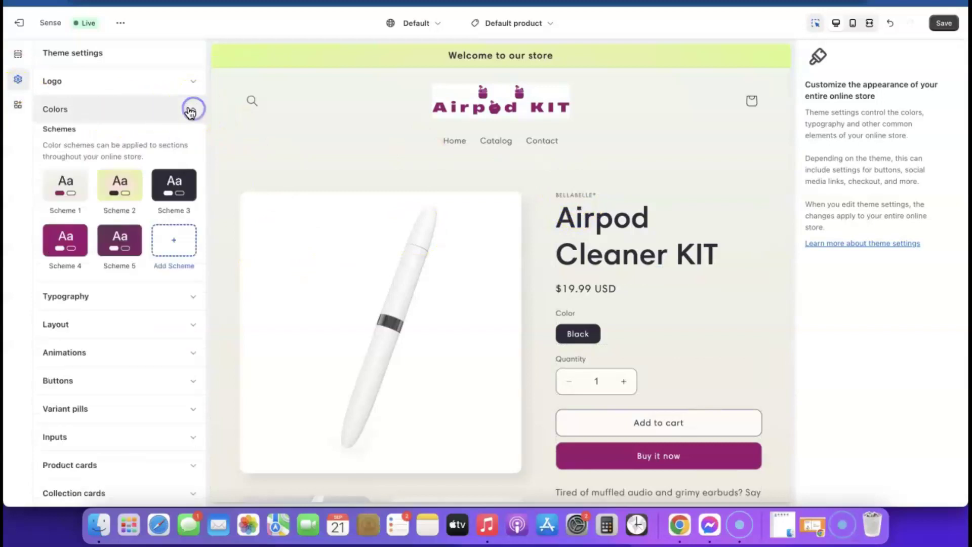
click(64, 188)
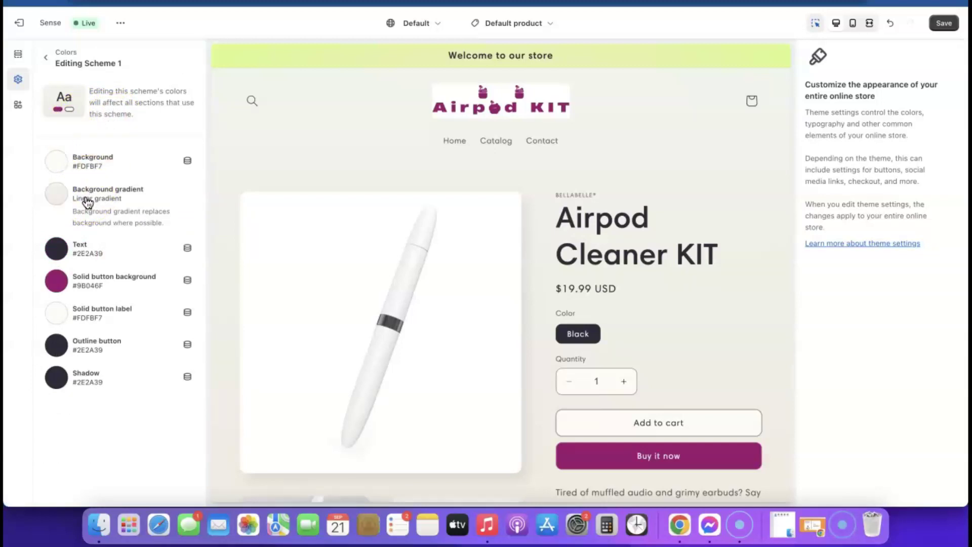
click(61, 164)
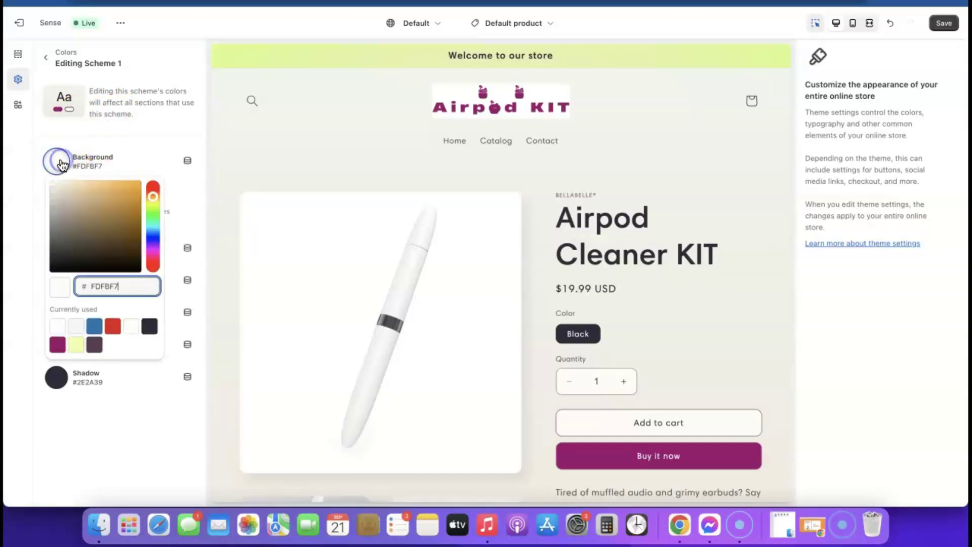
click(55, 330)
click(101, 407)
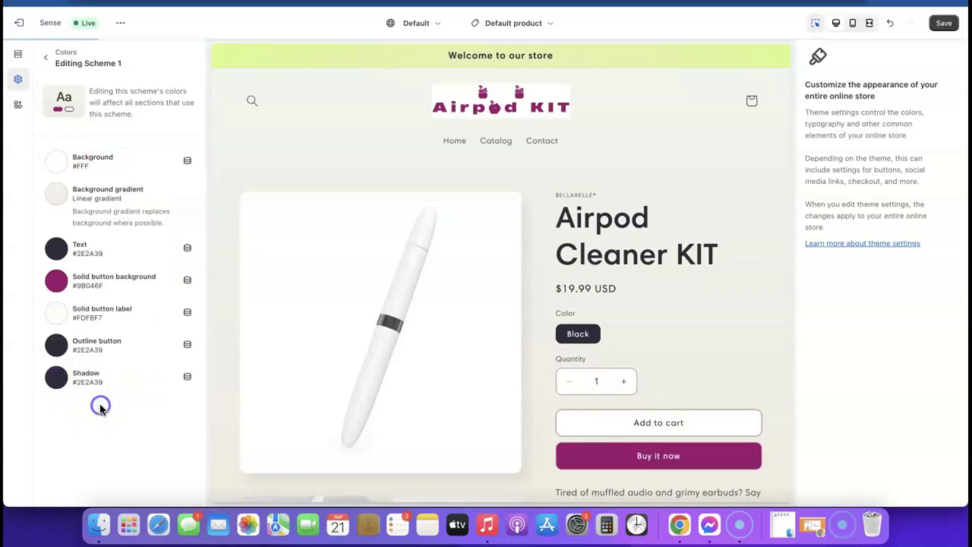
- Remove Scheme 1's background gradient and return to the colour scheme list
click(102, 196)
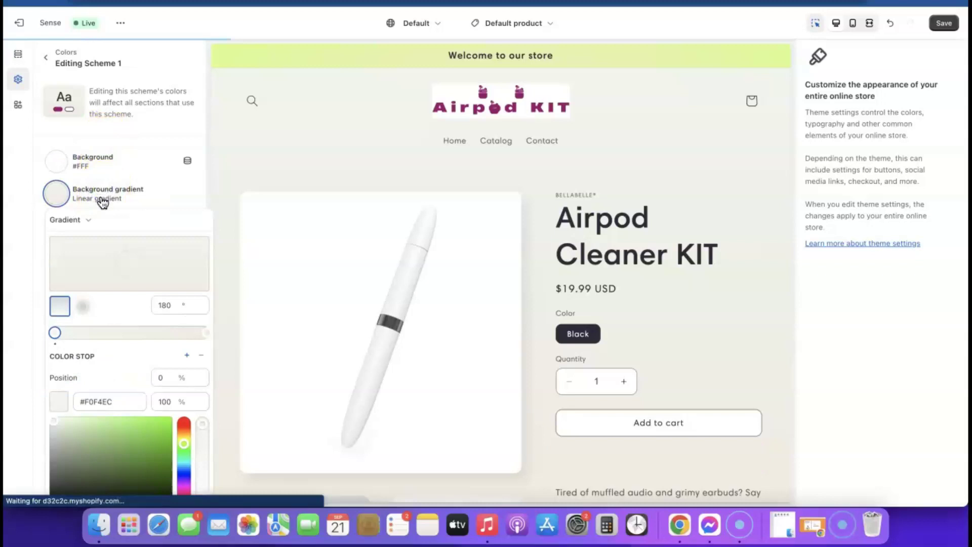
click(166, 193)
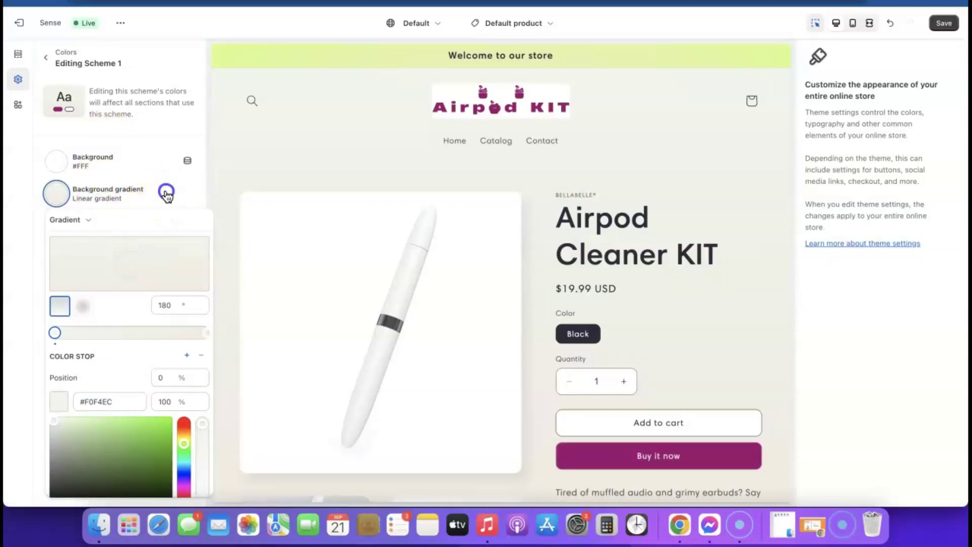
click(117, 195)
scroll(120, 330, down, 3)
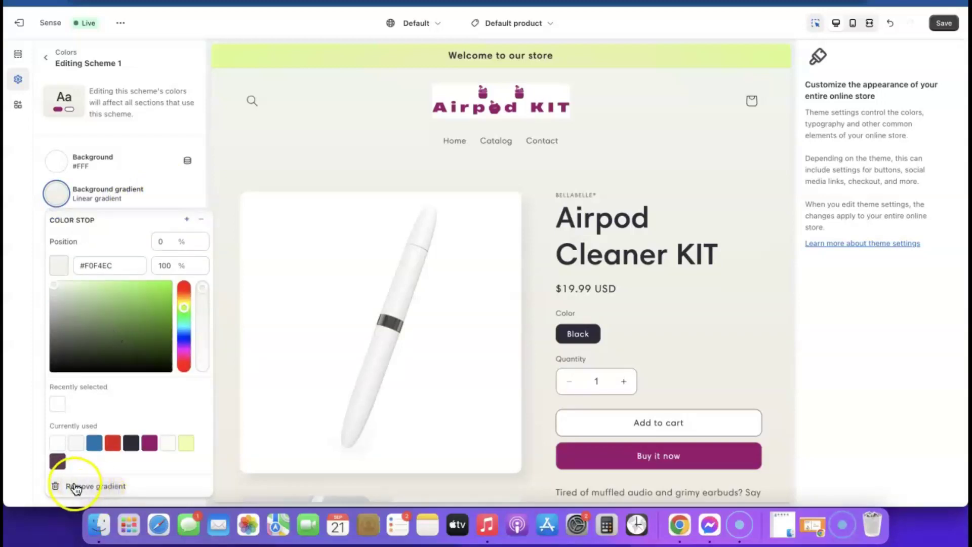
click(101, 489)
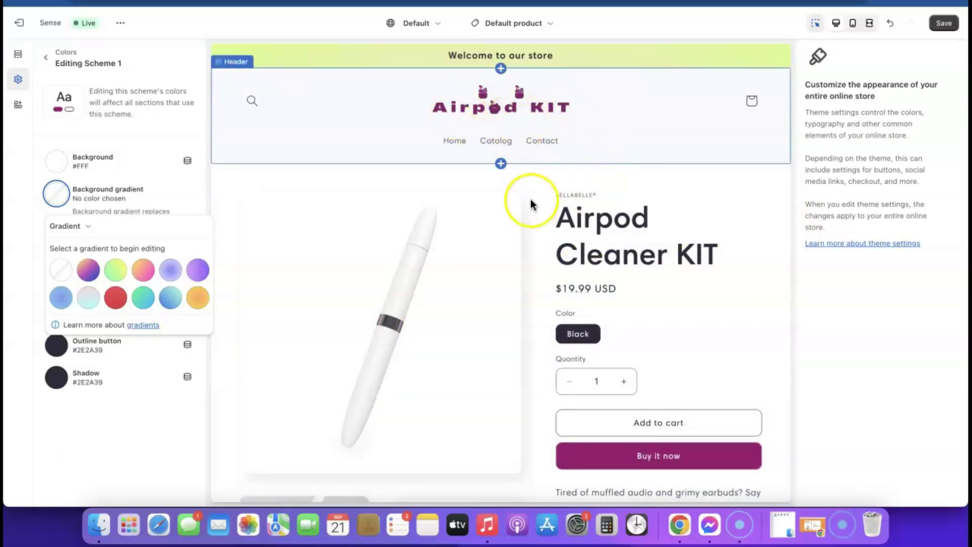
scroll(667, 290, down, 10)
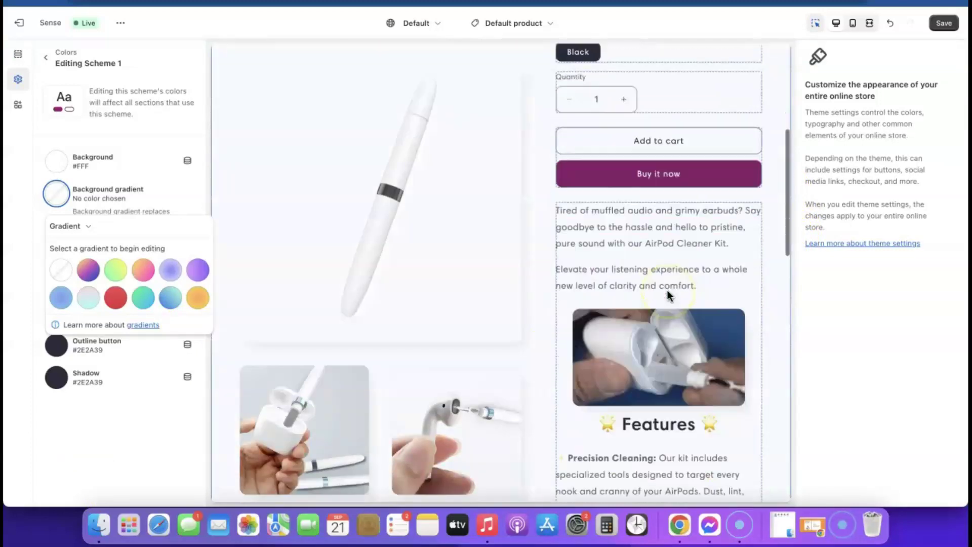
scroll(667, 290, down, 10)
scroll(667, 299, up, 20)
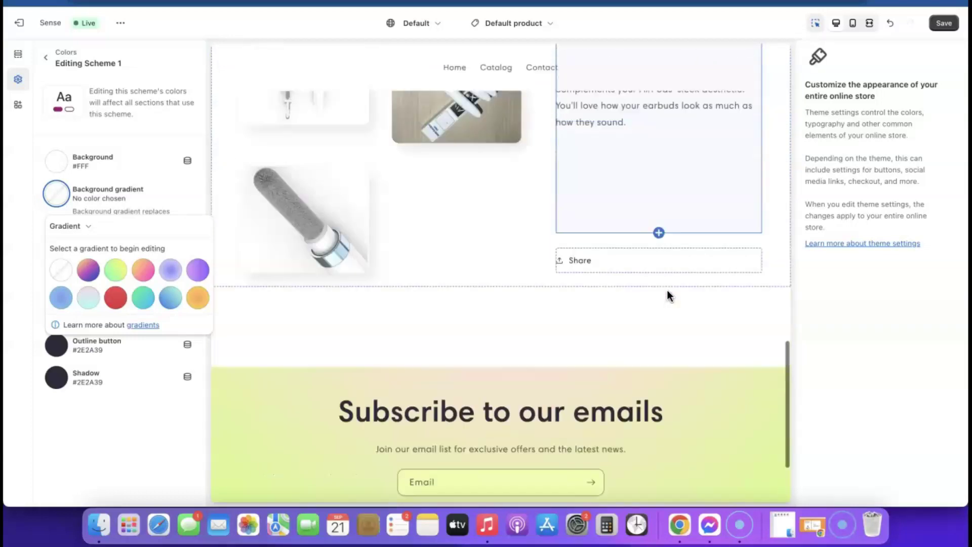
click(437, 99)
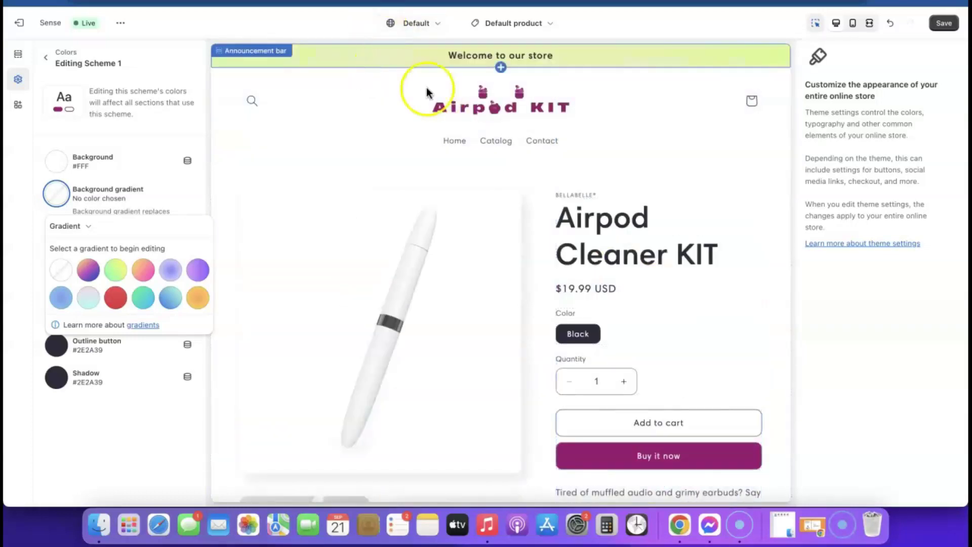
scroll(576, 148, down, 15)
scroll(577, 148, down, 10)
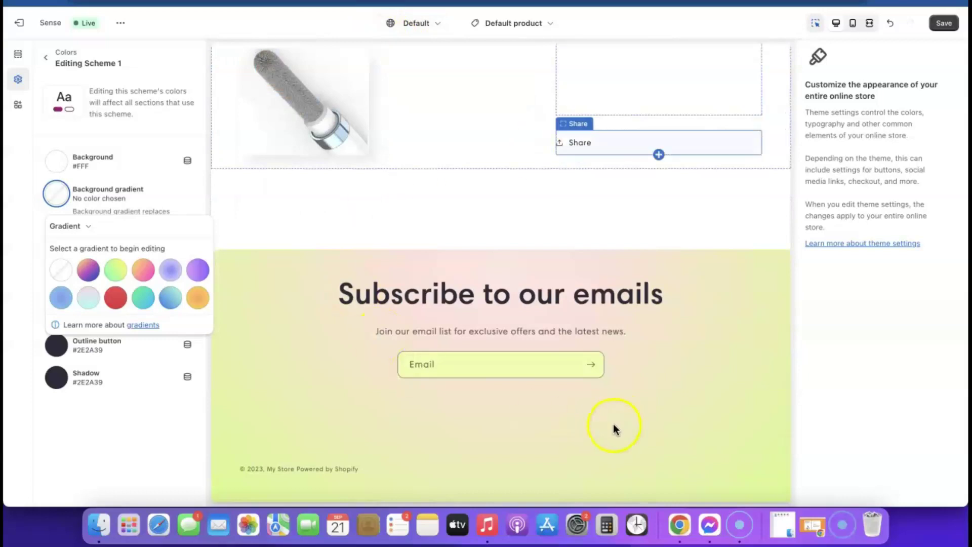
click(51, 126)
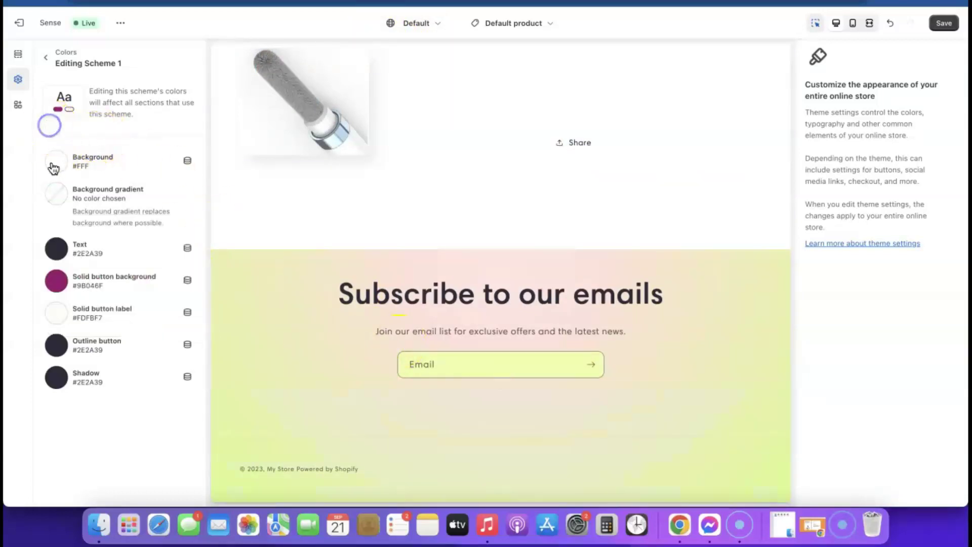
click(45, 63)
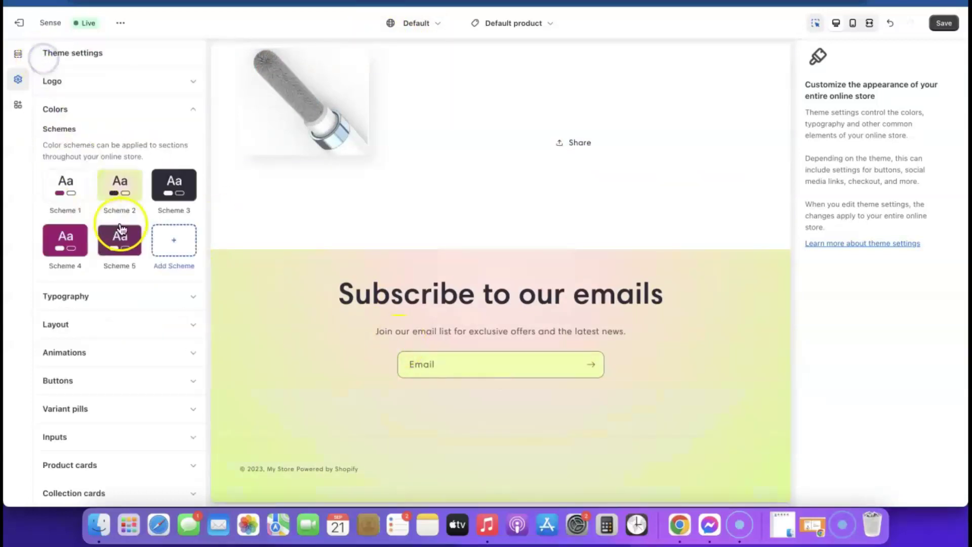
- Remove the background gradient from colour Scheme 2
click(120, 191)
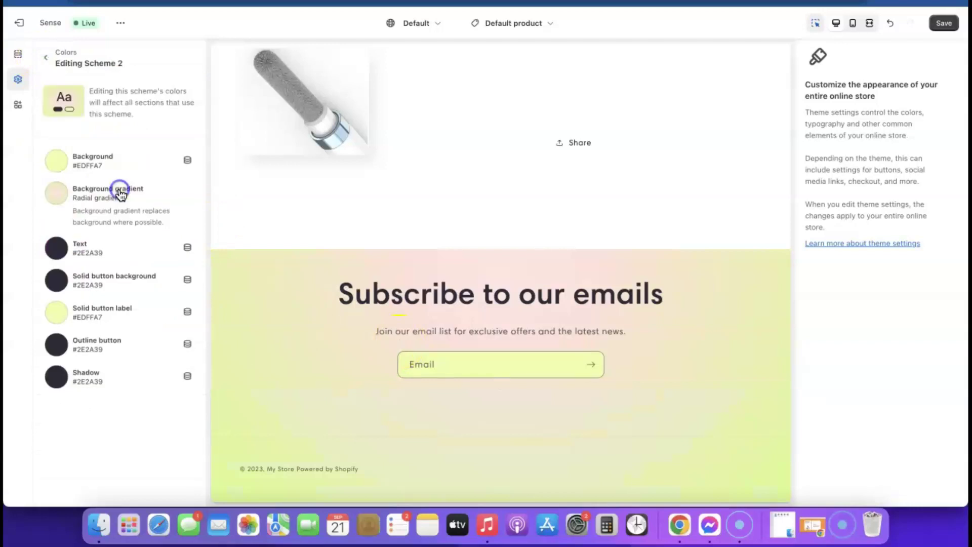
click(95, 196)
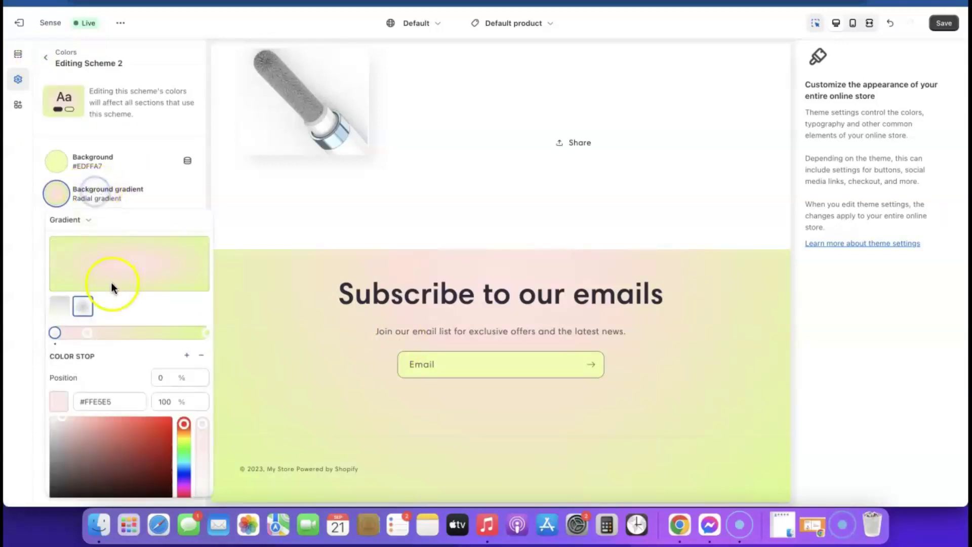
scroll(111, 287, down, 3)
click(91, 485)
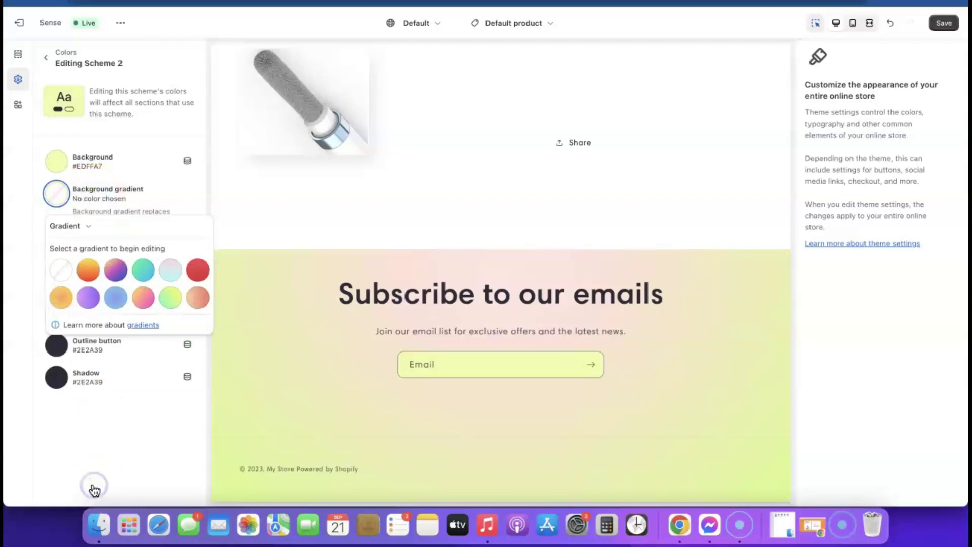
click(51, 423)
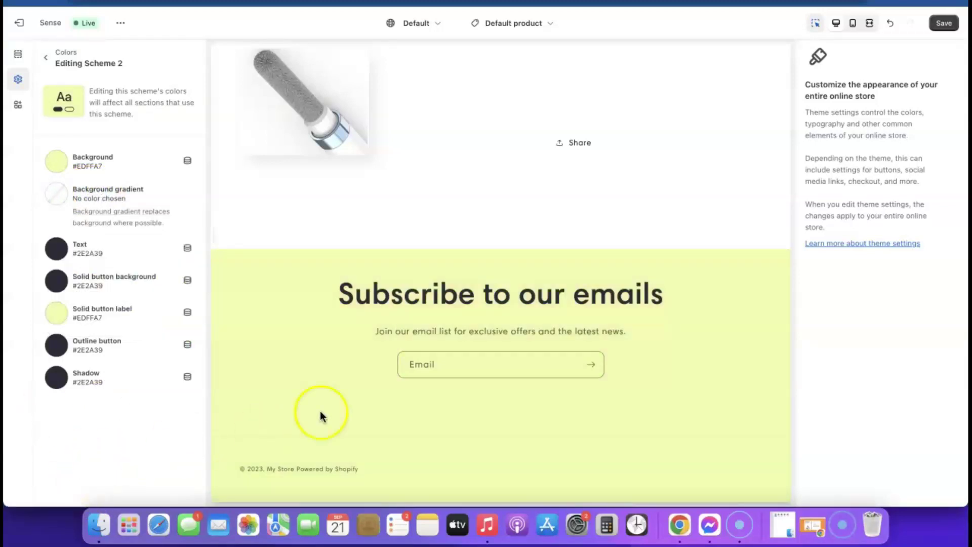
scroll(257, 329, up, 15)
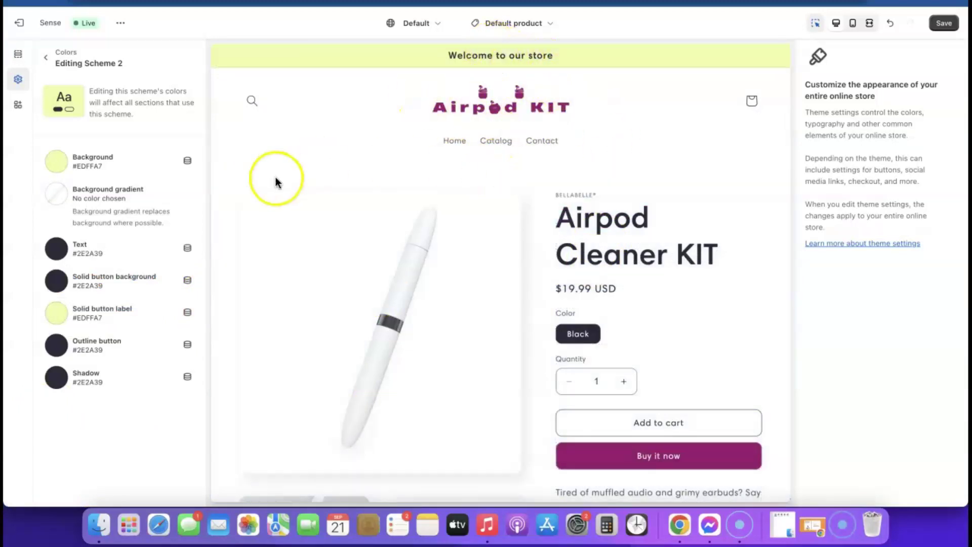
- Set Scheme 2's background to light pink #E1C3D8 and copy the hex value
click(57, 162)
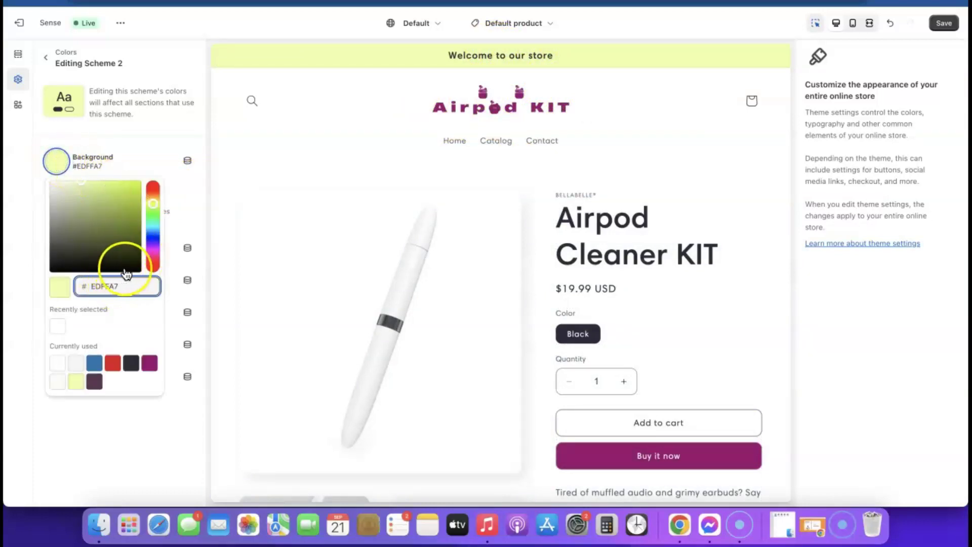
click(150, 363)
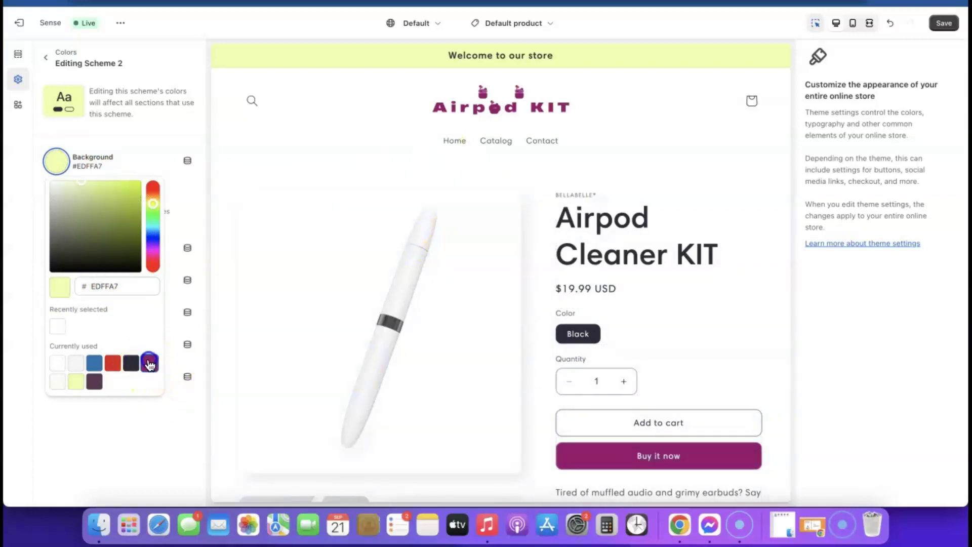
click(149, 363)
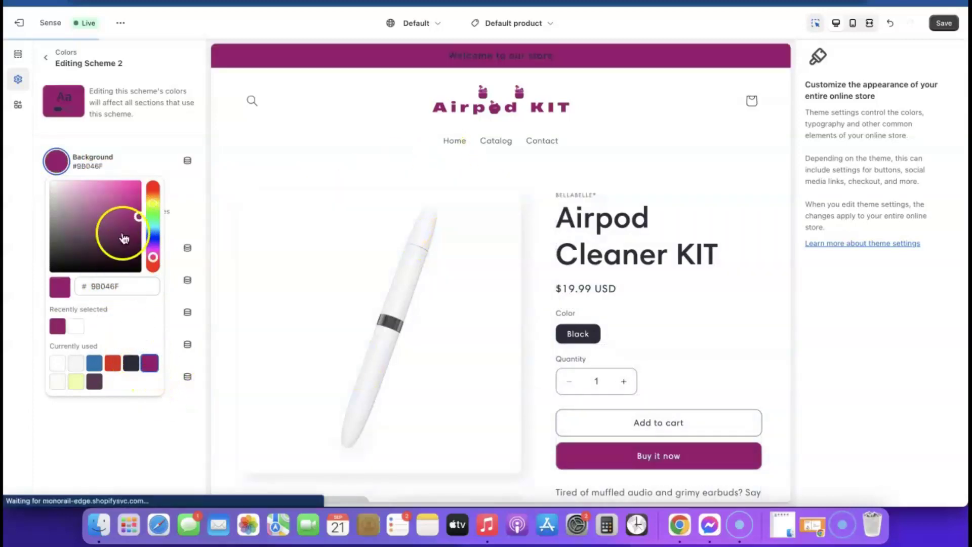
drag(136, 220, 60, 193)
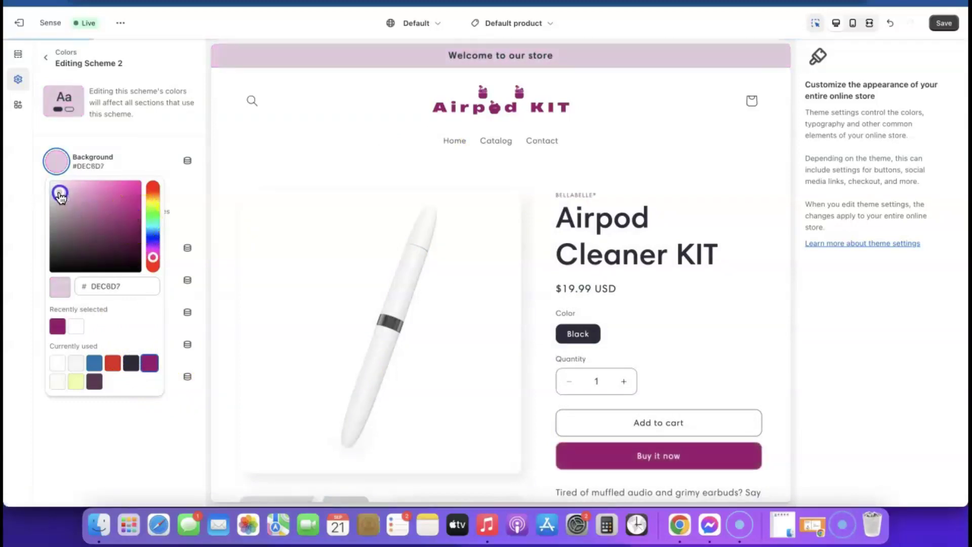
drag(61, 195, 61, 191)
click(135, 289)
double_click(135, 289)
right_click(135, 288)
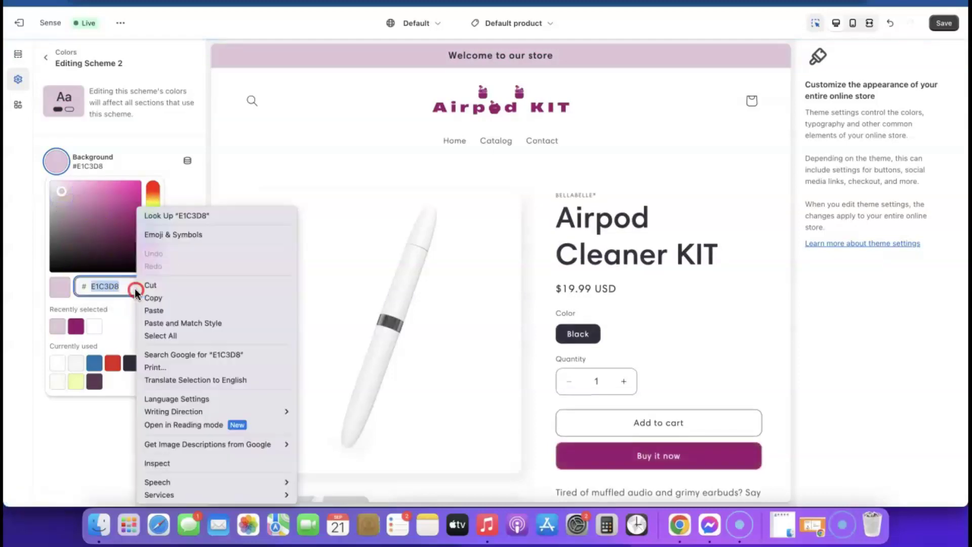
click(159, 299)
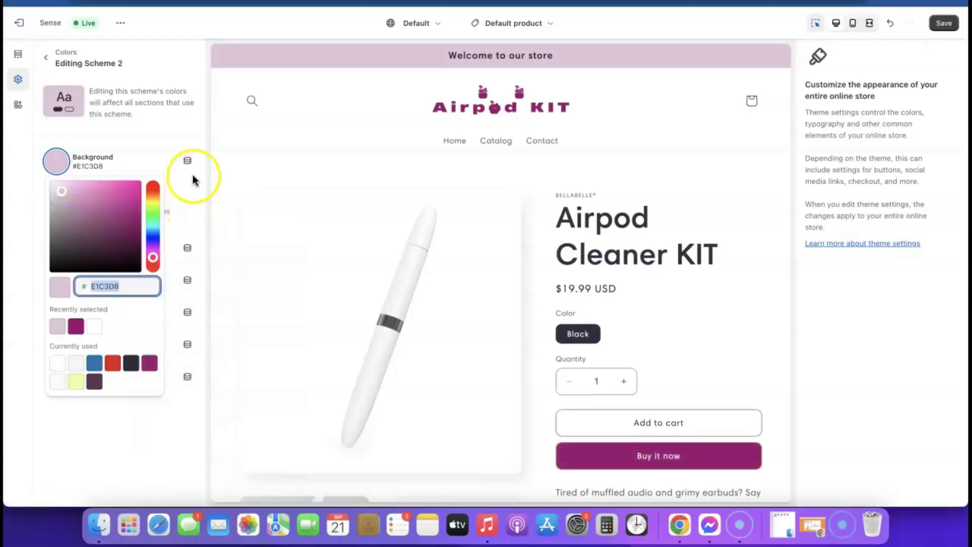
click(209, 163)
scroll(401, 282, down, 15)
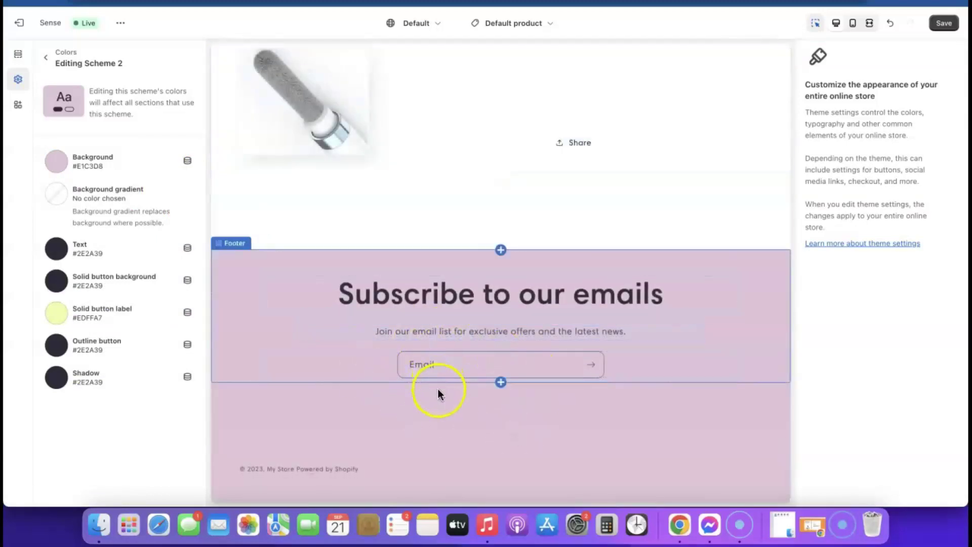
scroll(438, 389, up, 15)
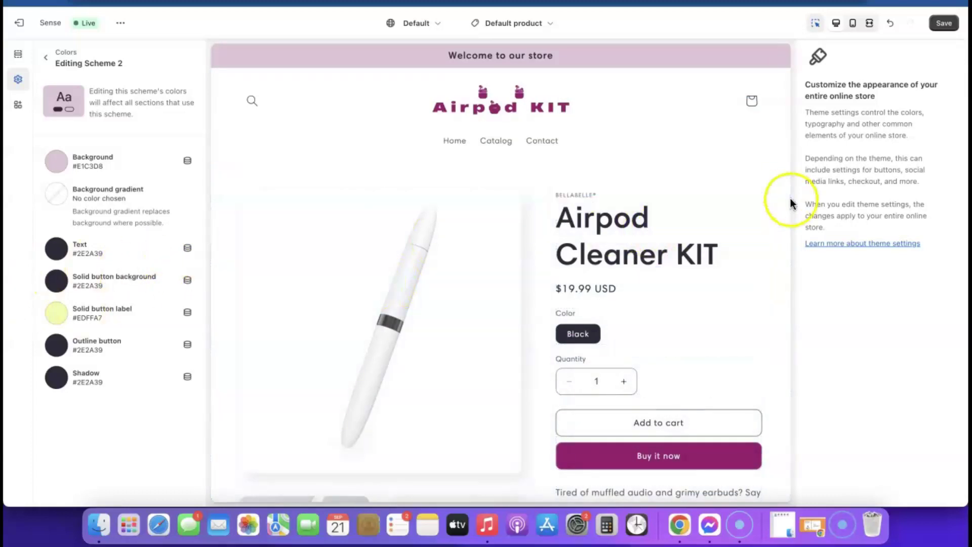
- Save the colour scheme changes
click(944, 23)
scroll(591, 234, down, 15)
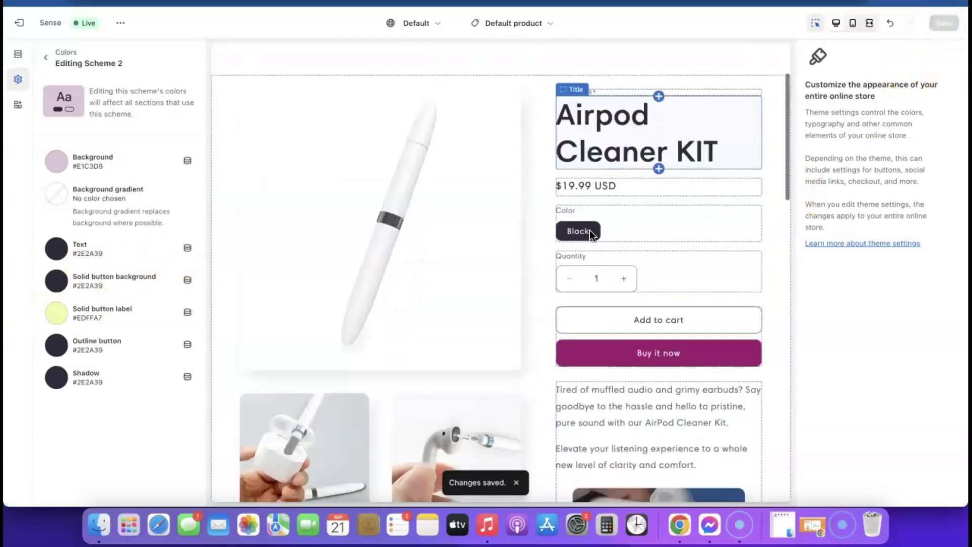
scroll(584, 233, down, 2)
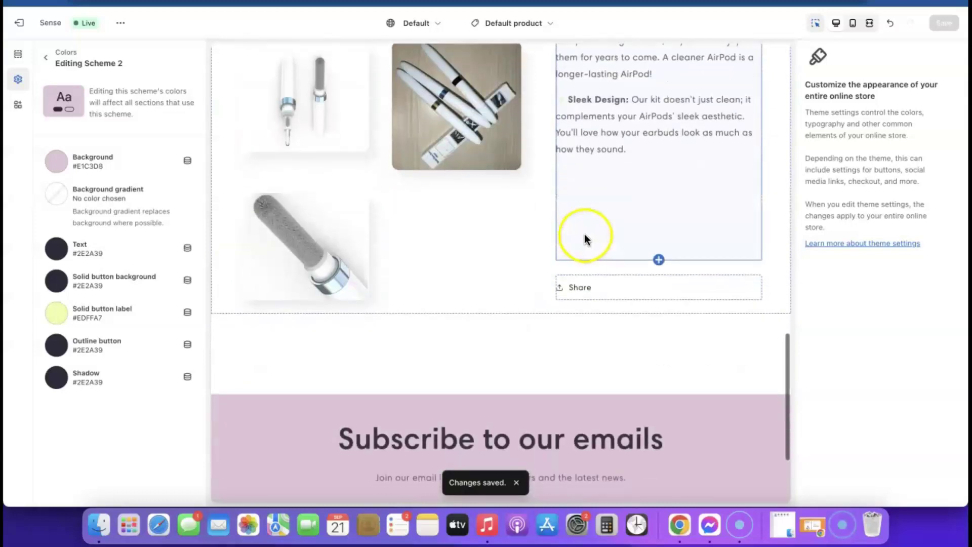
scroll(587, 228, down, 5)
scroll(660, 198, up, 20)
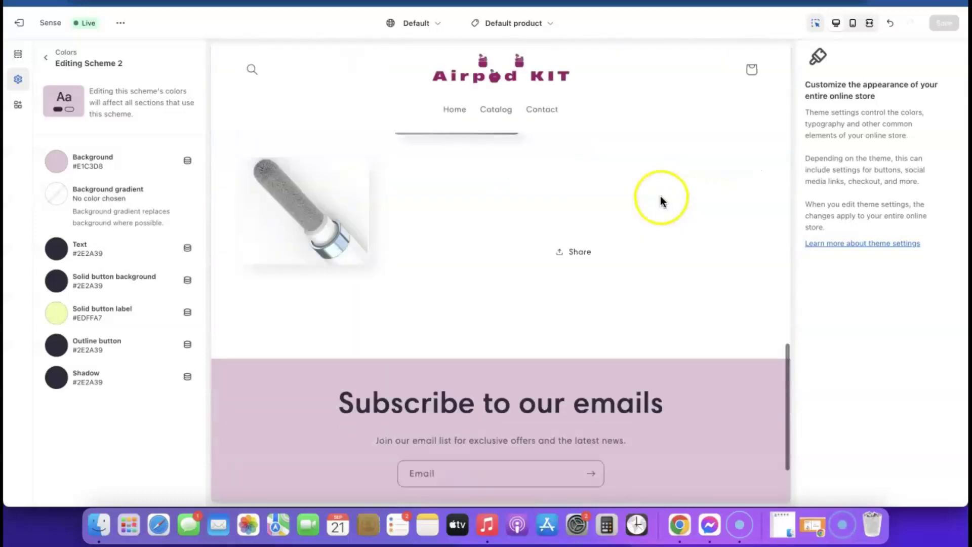
click(120, 23)
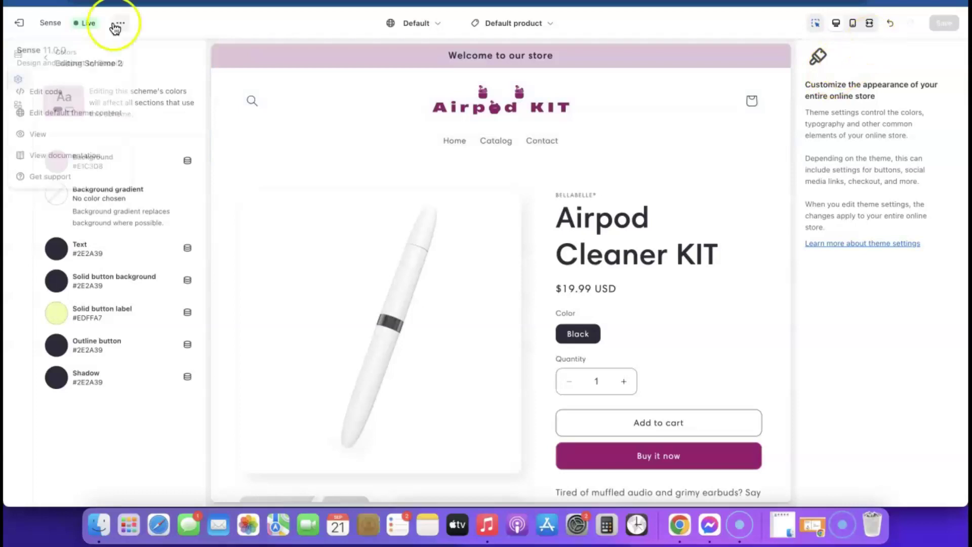
- View the live Airpod Cleaner KIT product page in pink and dismiss the preview bar
click(41, 133)
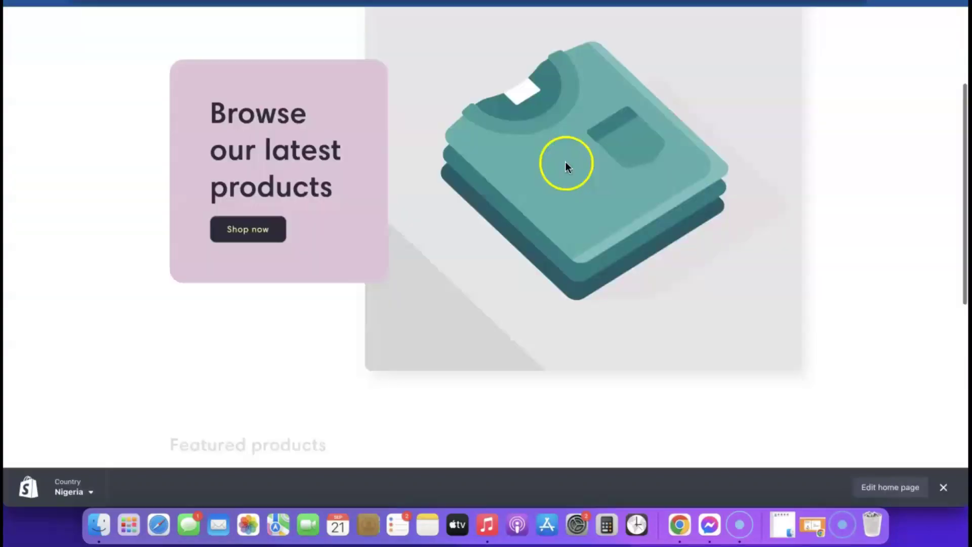
scroll(565, 162, down, 10)
scroll(565, 162, up, 15)
scroll(565, 162, down, 10)
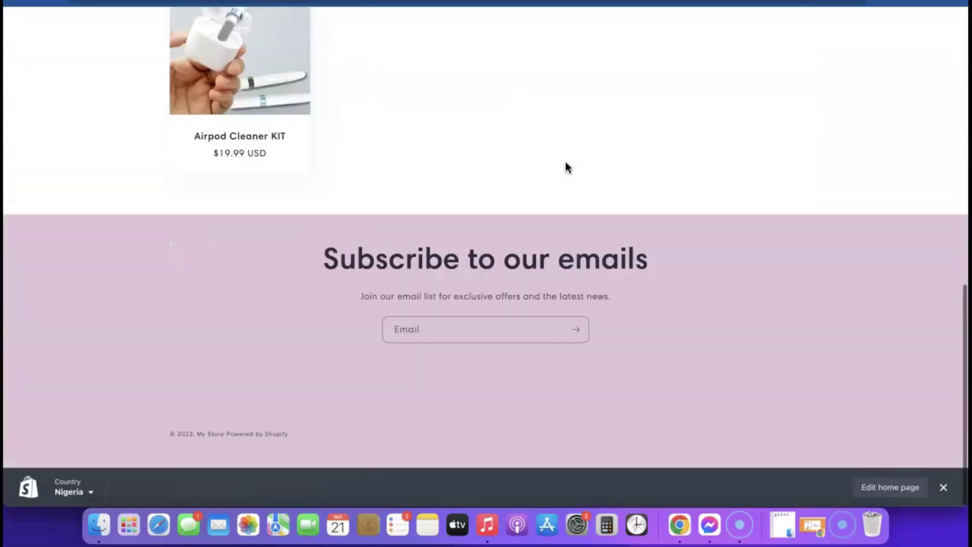
scroll(566, 167, up, 2)
click(290, 107)
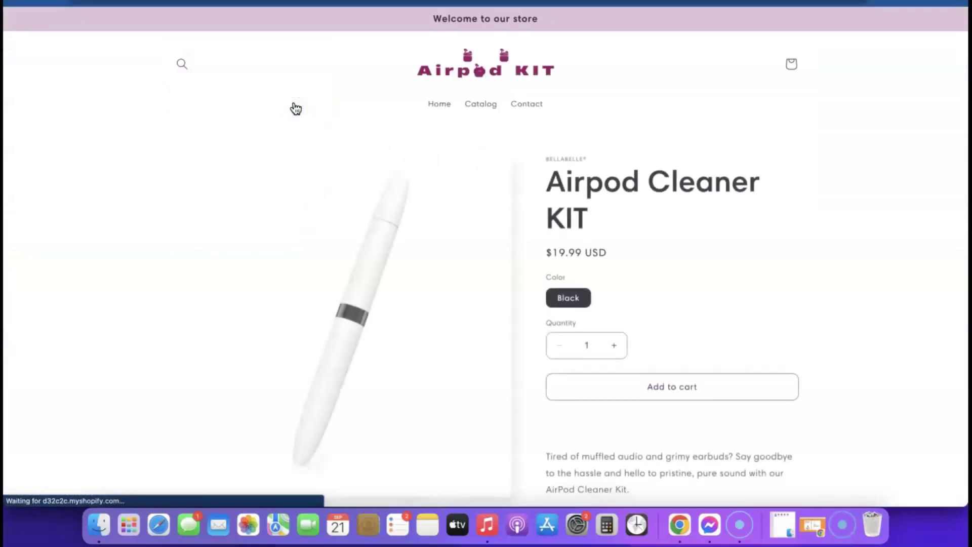
scroll(633, 167, down, 5)
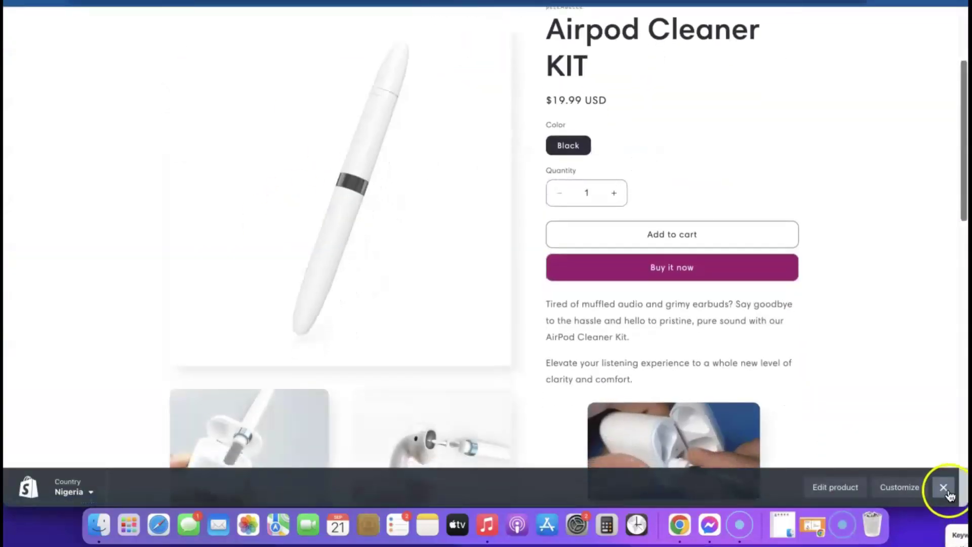
click(944, 488)
scroll(590, 304, down, 10)
scroll(592, 303, up, 15)
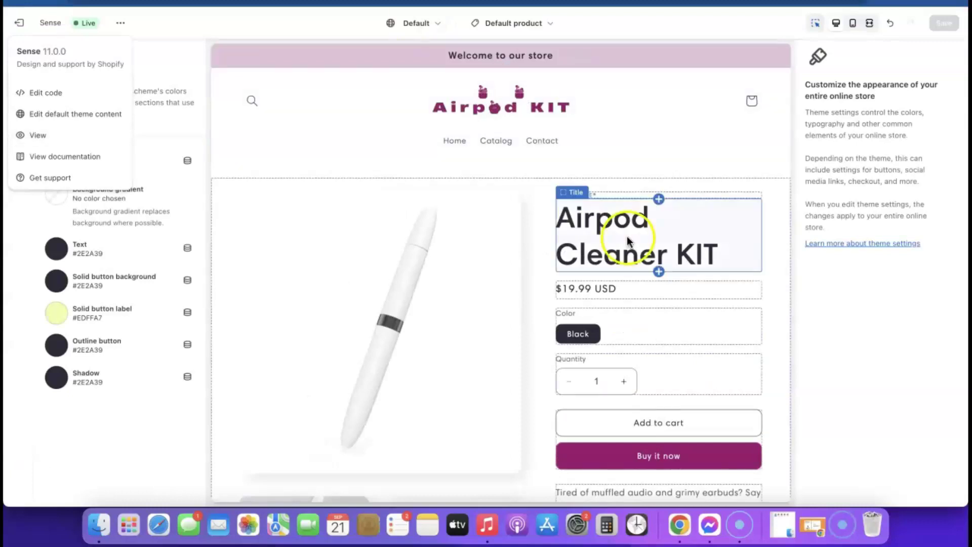
scroll(629, 239, down, 5)
- Turn off dynamic checkout buttons in the Buy buttons block so only Add to cart remains, and save
click(595, 328)
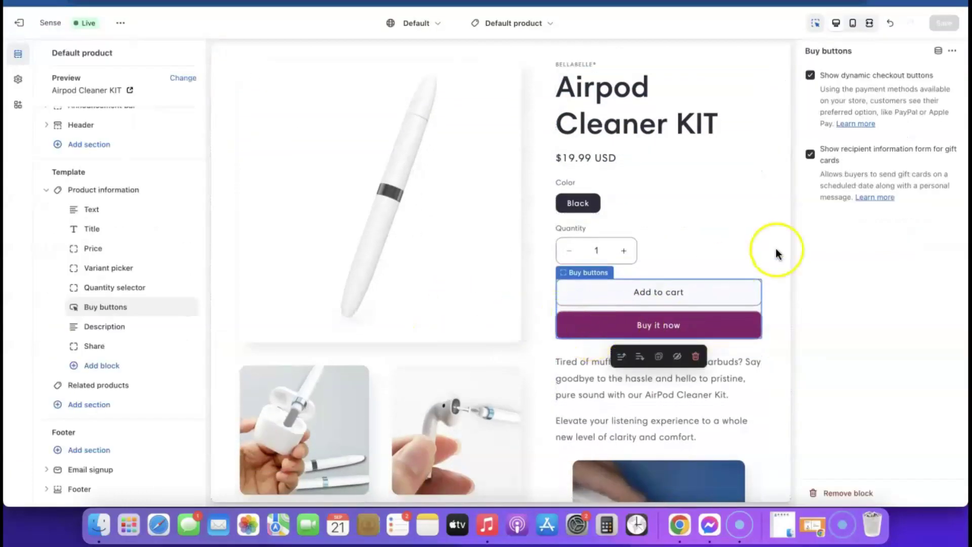
click(811, 75)
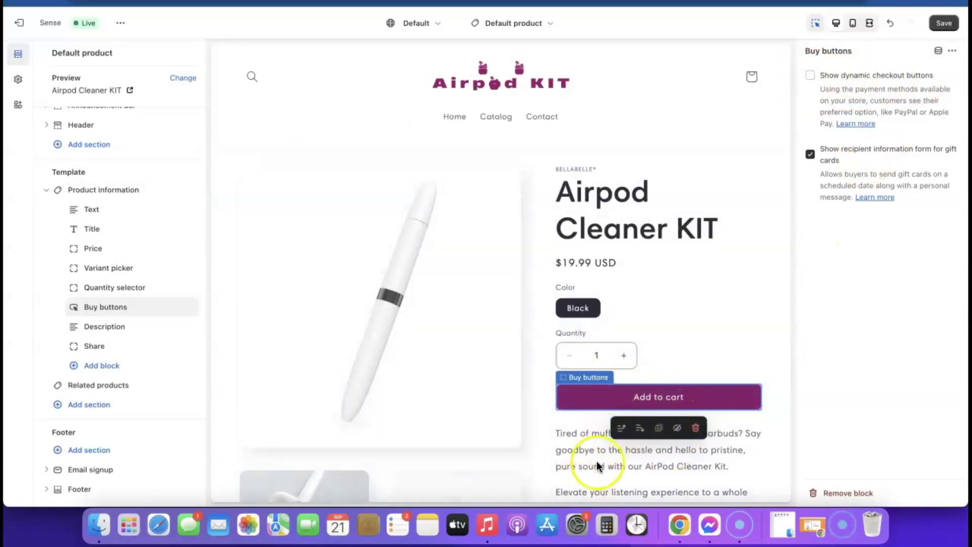
click(944, 24)
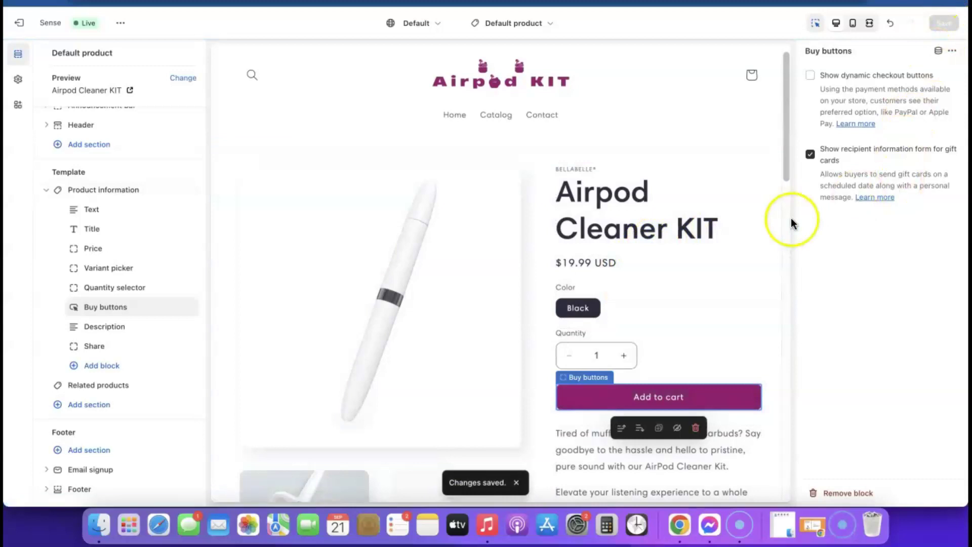
scroll(416, 218, down, 10)
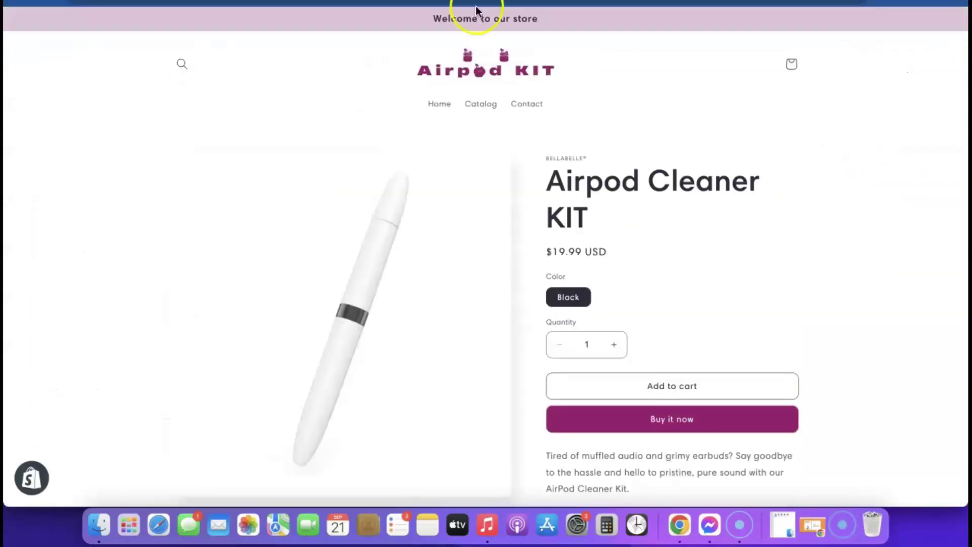
- Scroll through the Airpod Cleaner KIT product page to review the Add to cart-only layout
scroll(631, 102, down, 4)
scroll(618, 232, up, 4)
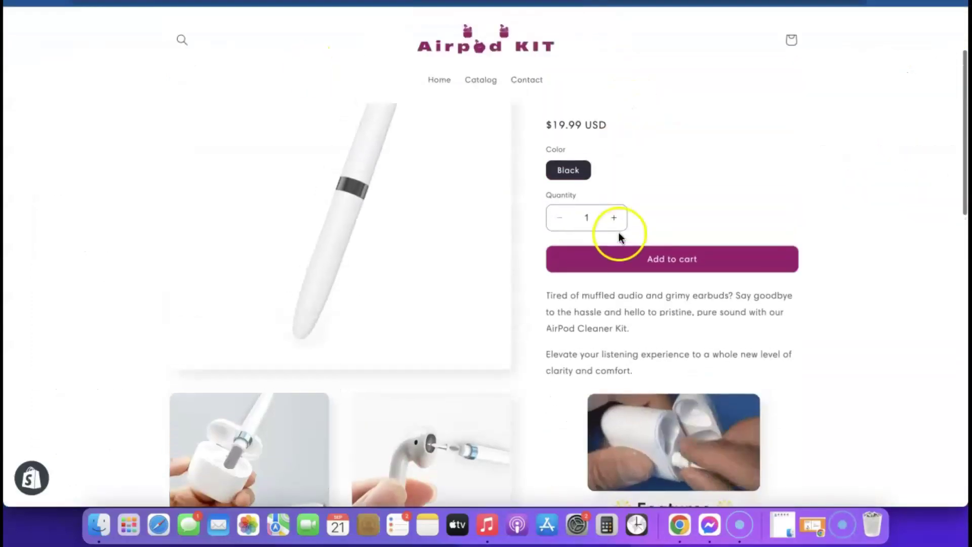
scroll(606, 235, down, 10)
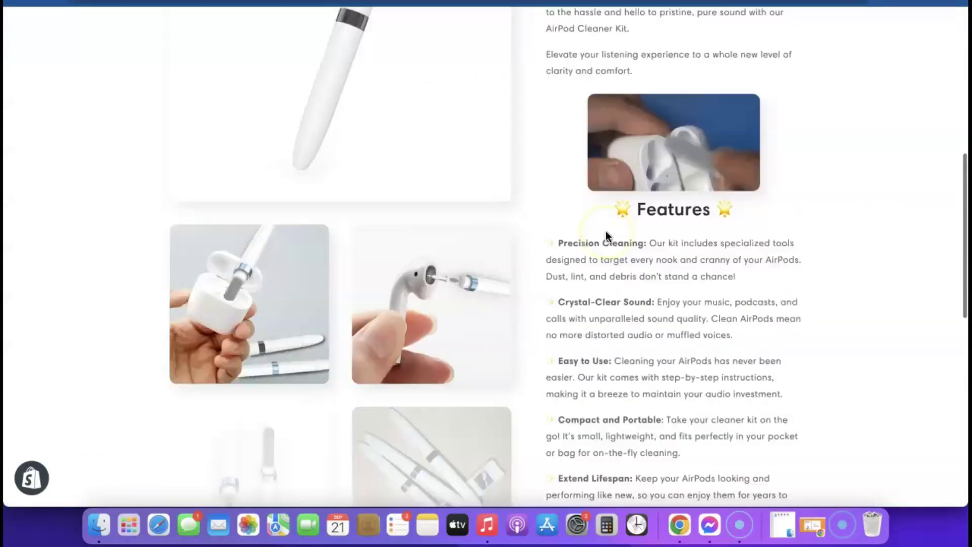
scroll(606, 234, up, 10)
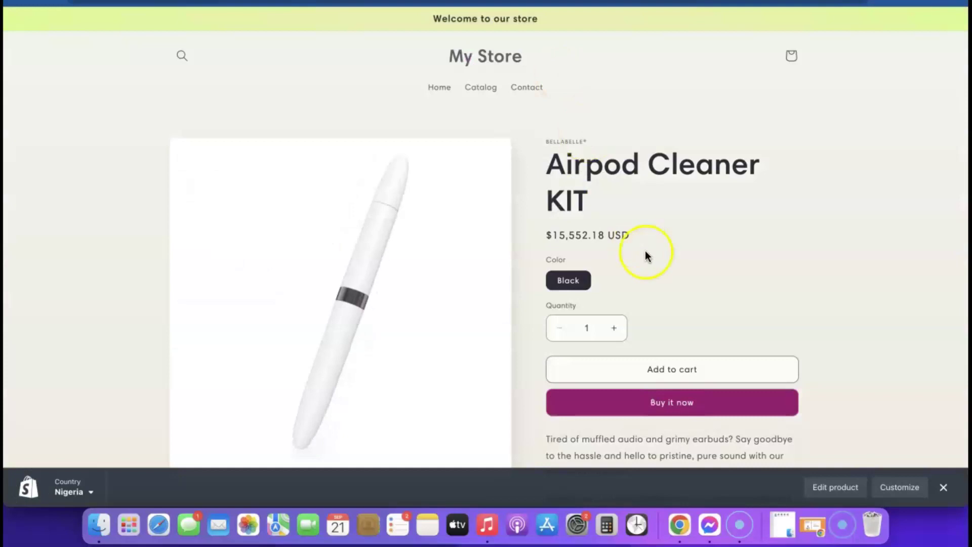
scroll(646, 256, down, 1)
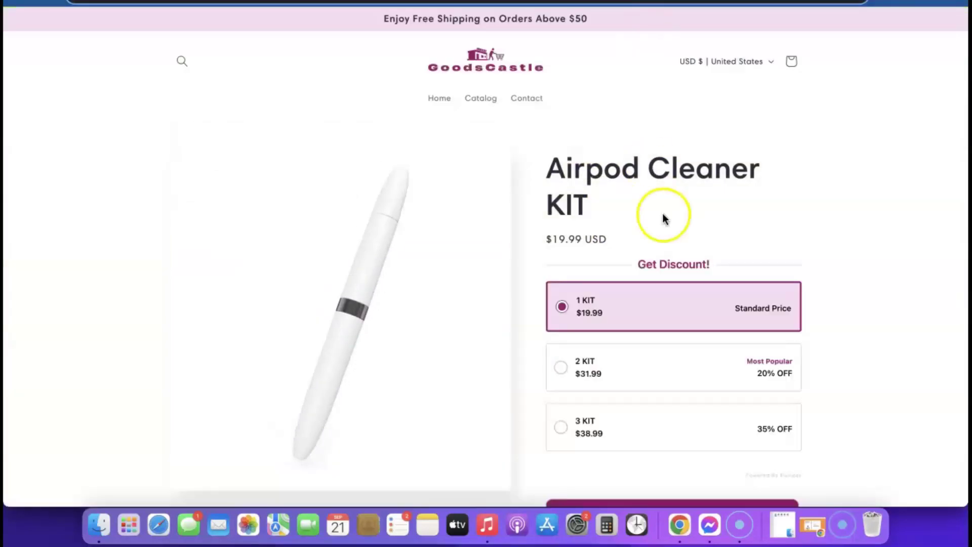
scroll(662, 217, down, 2)
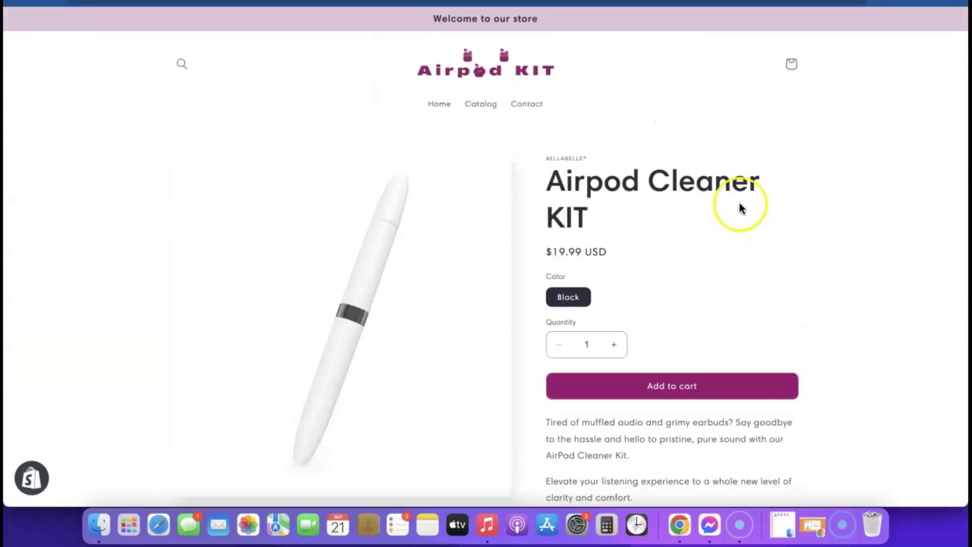
scroll(739, 203, down, 5)
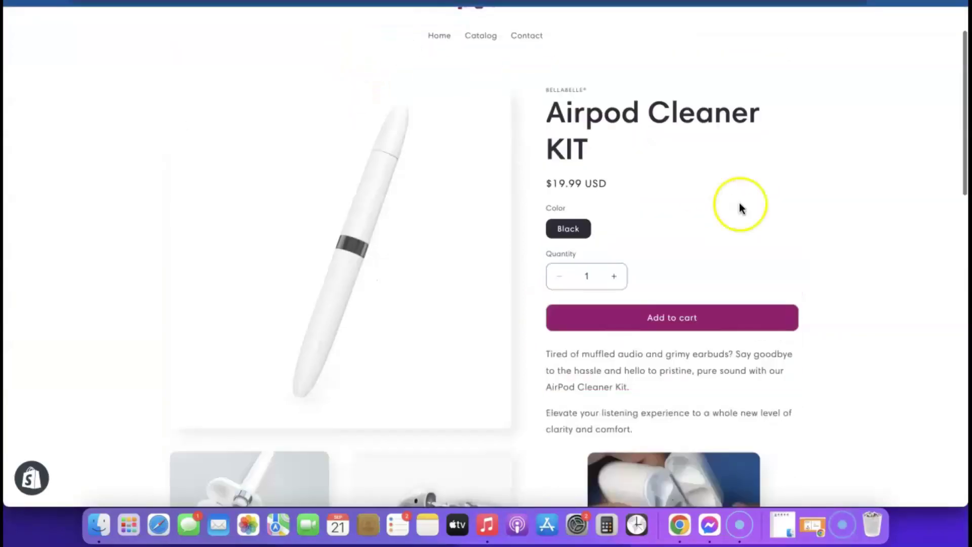
scroll(634, 340, up, 5)
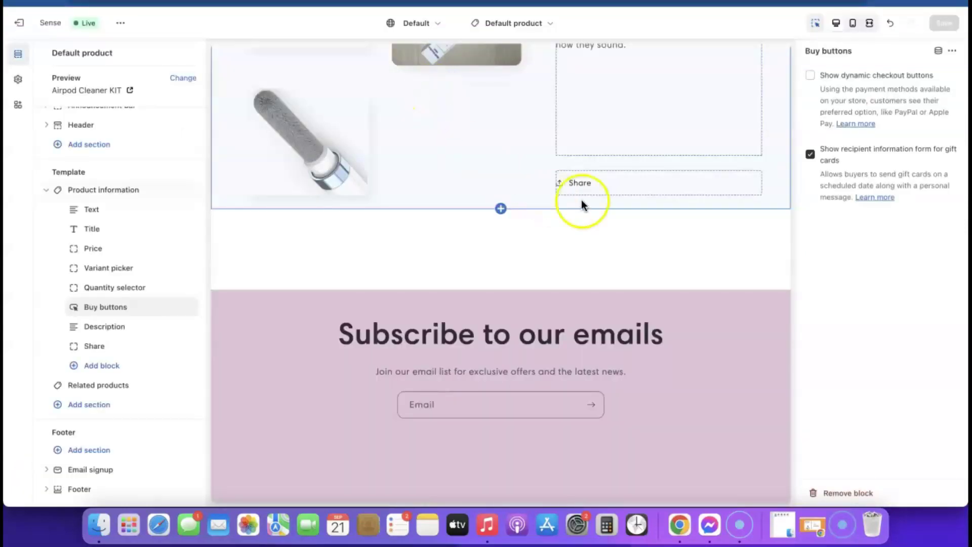
scroll(581, 199, up, 10)
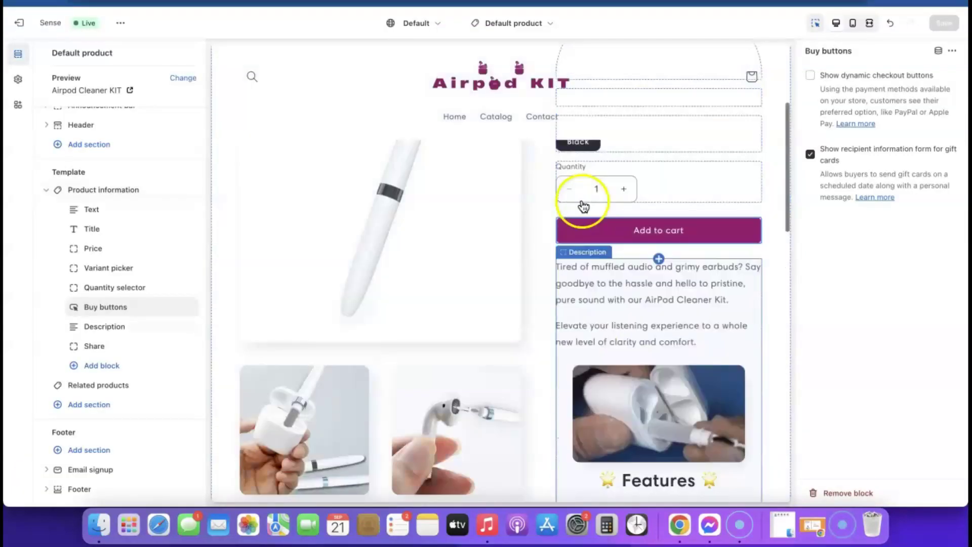
- Switch the theme editor to the Home page template
click(548, 24)
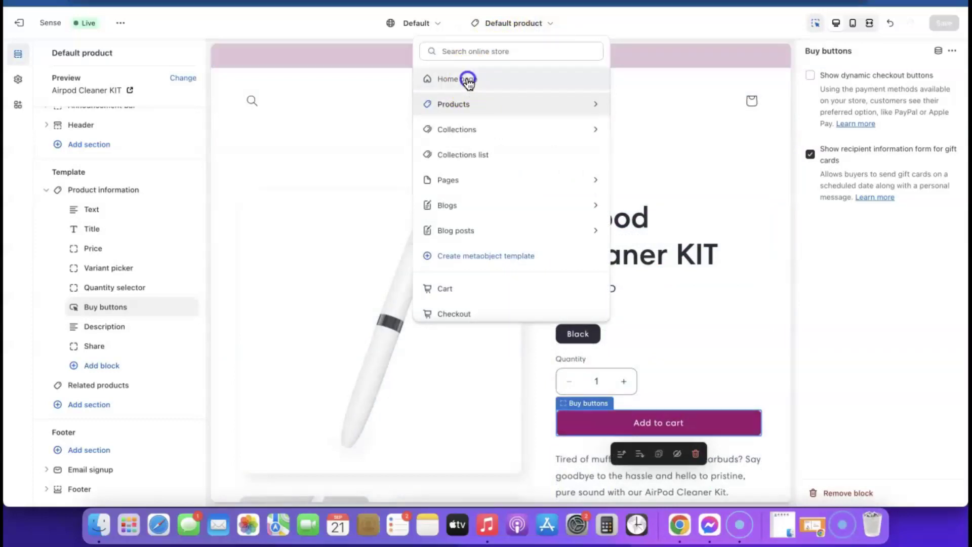
click(467, 80)
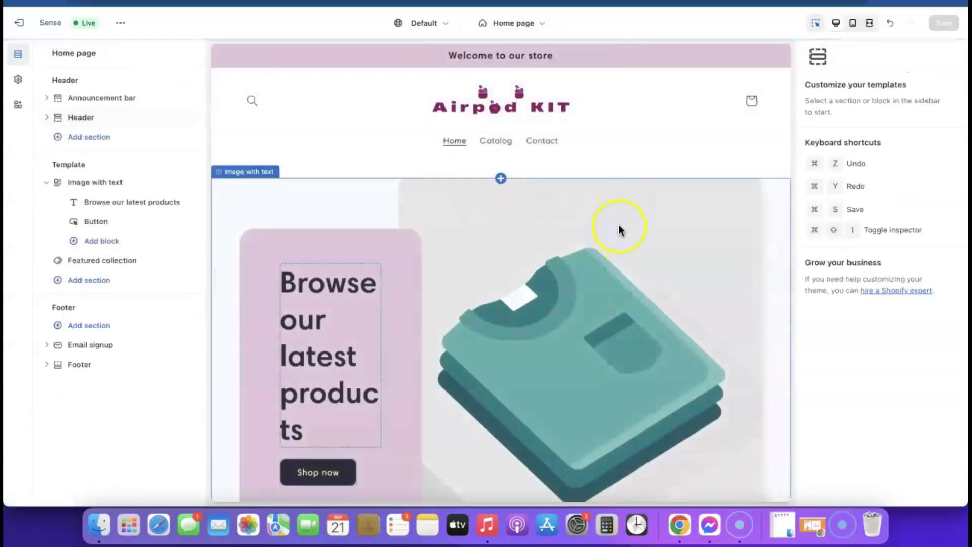
scroll(619, 217, down, 10)
scroll(618, 218, up, 10)
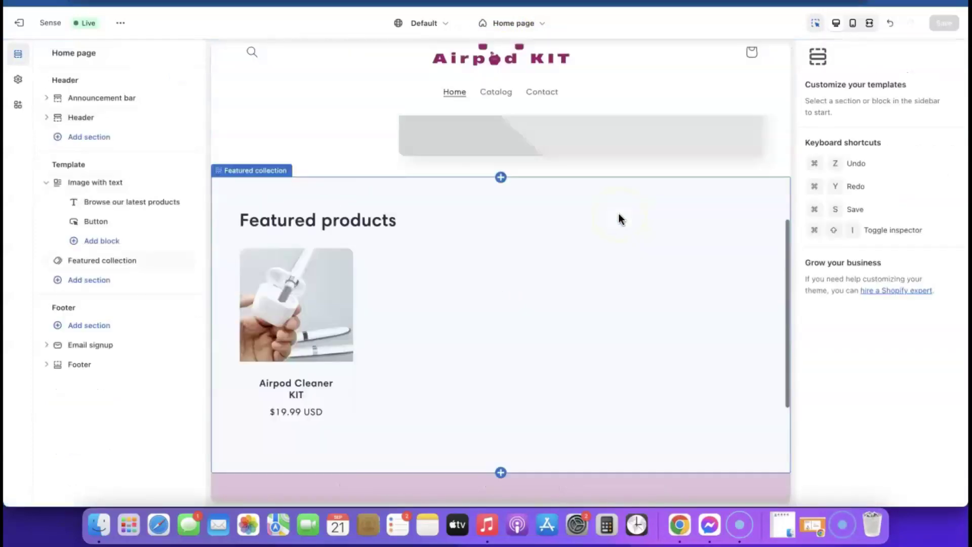
- Replace the Image with text picture with the free Phones & Cases photo of a woman with a phone
click(608, 292)
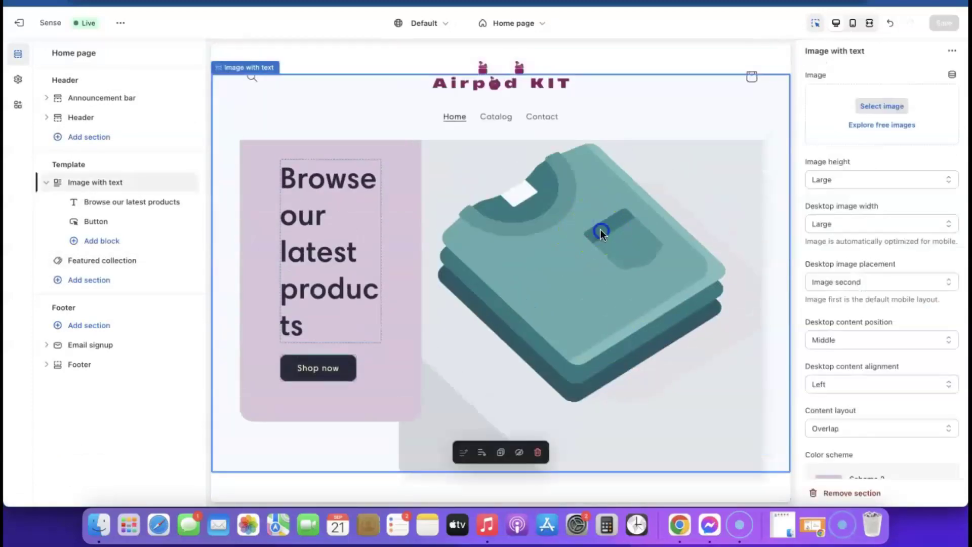
click(870, 146)
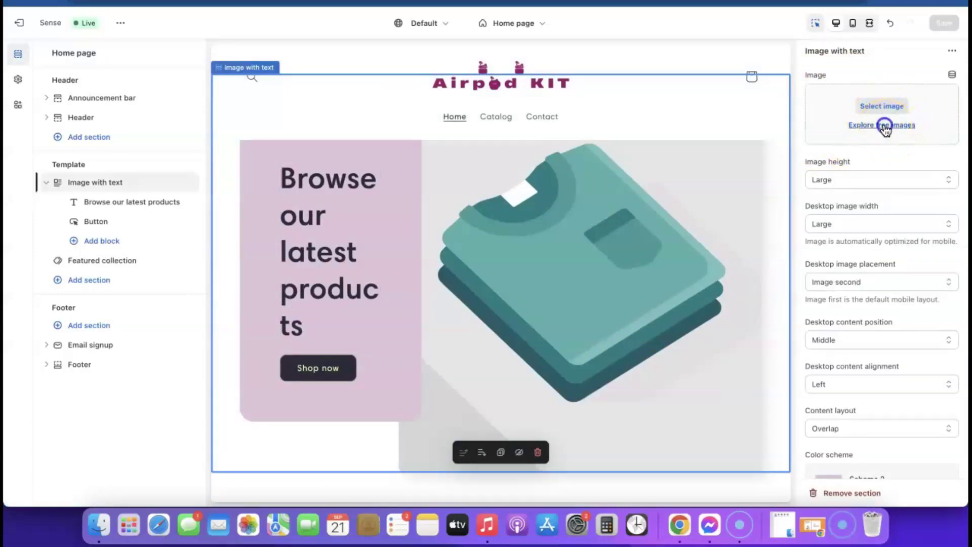
click(885, 127)
scroll(881, 198, down, 10)
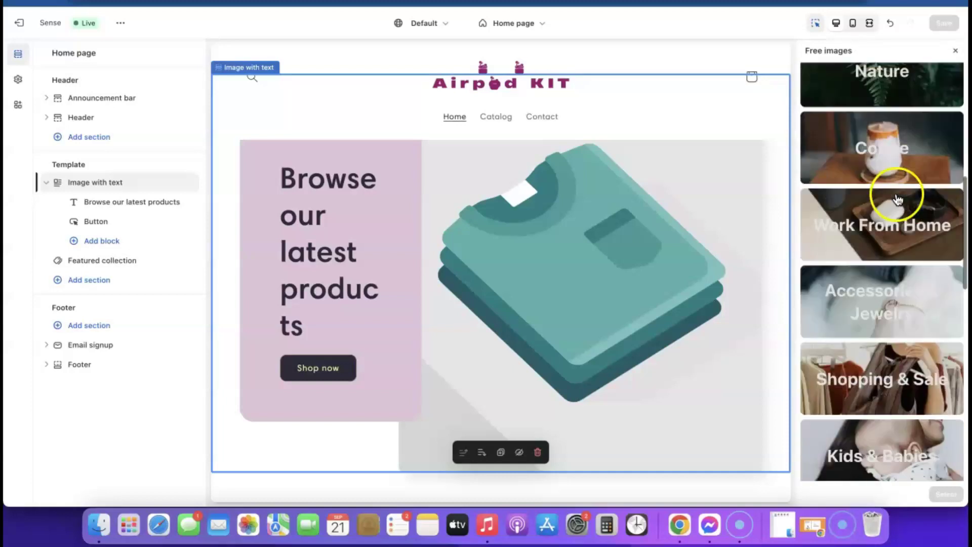
scroll(896, 199, down, 9)
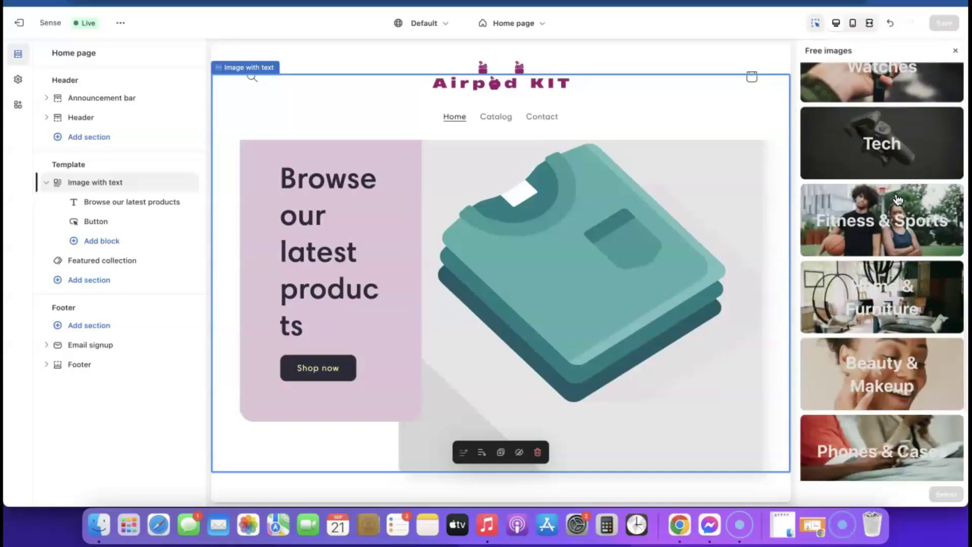
scroll(891, 212, down, 5)
click(826, 155)
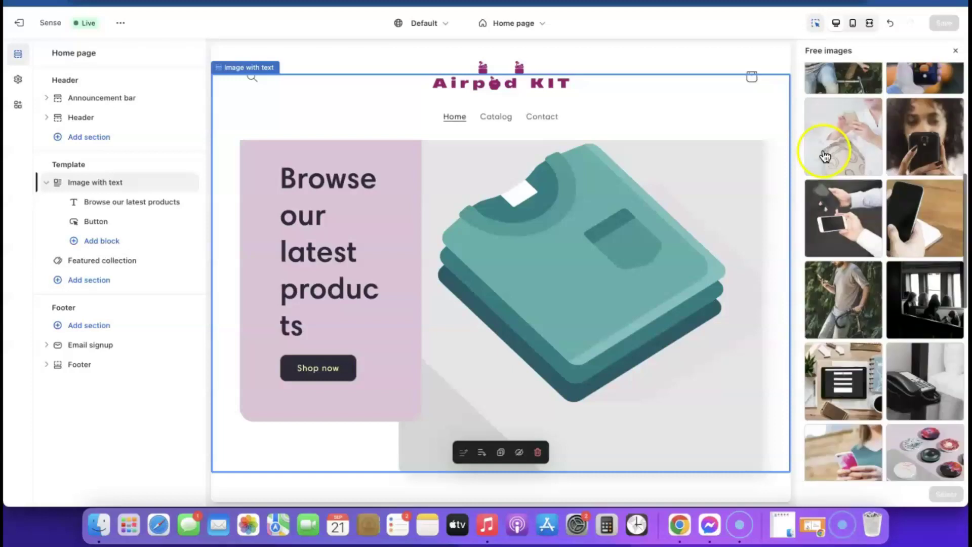
click(830, 120)
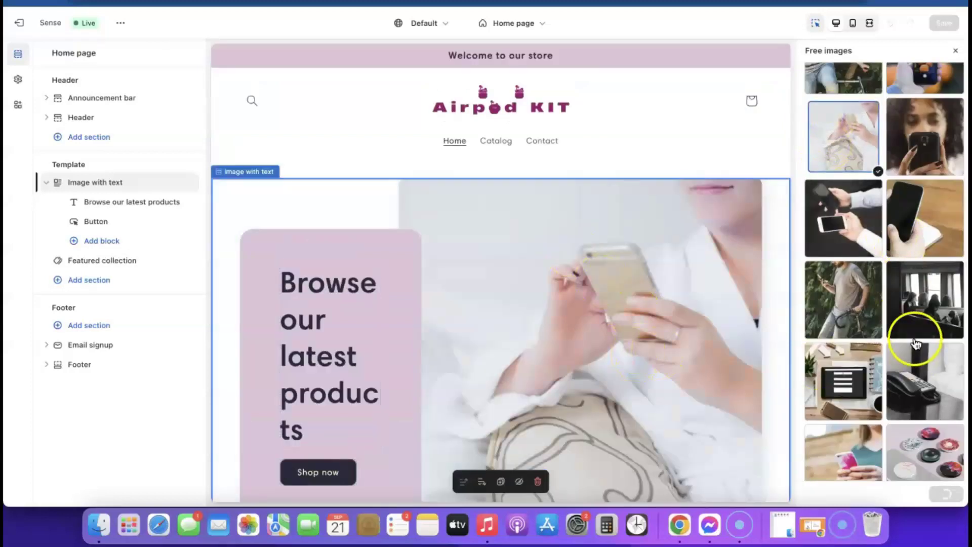
scroll(576, 321, down, 4)
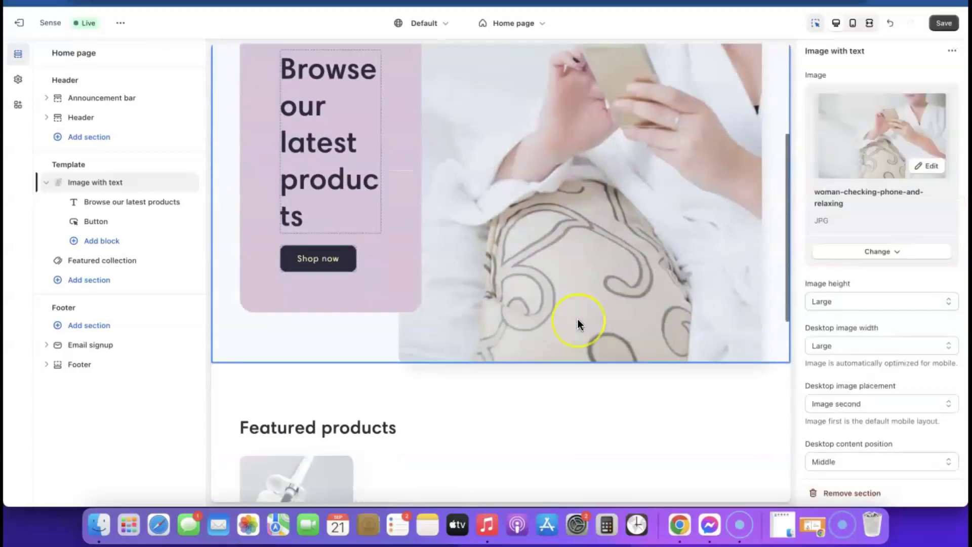
scroll(577, 322, up, 5)
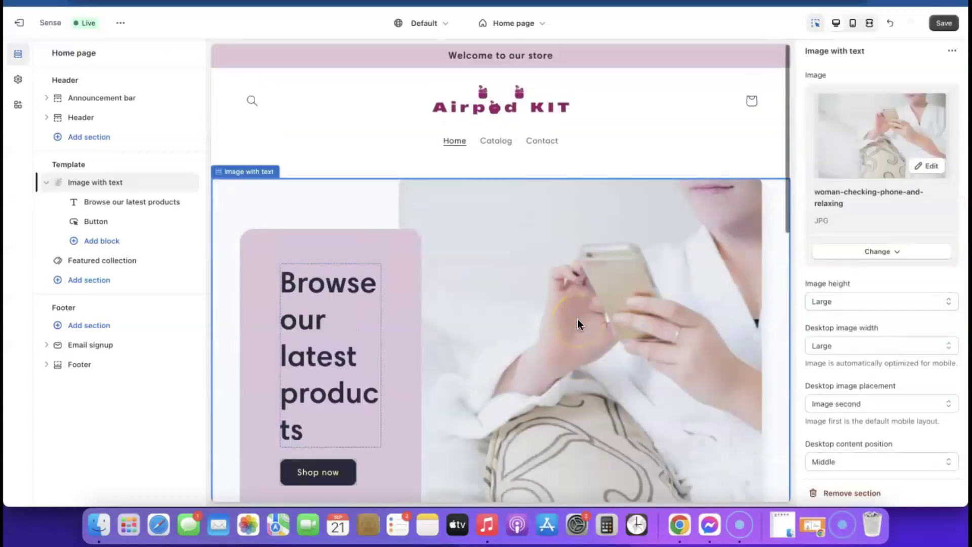
- Save the new home page photo and review it in the mobile preview
click(945, 23)
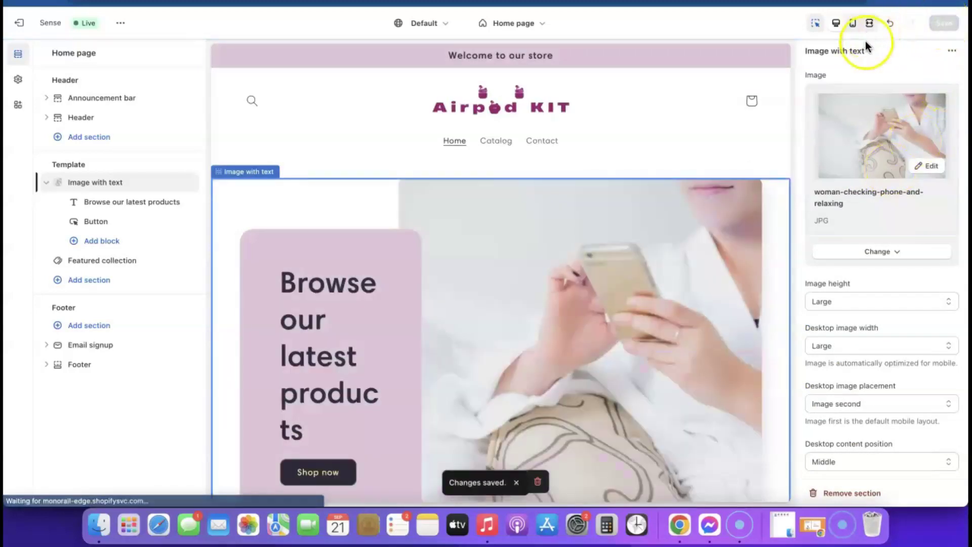
click(853, 23)
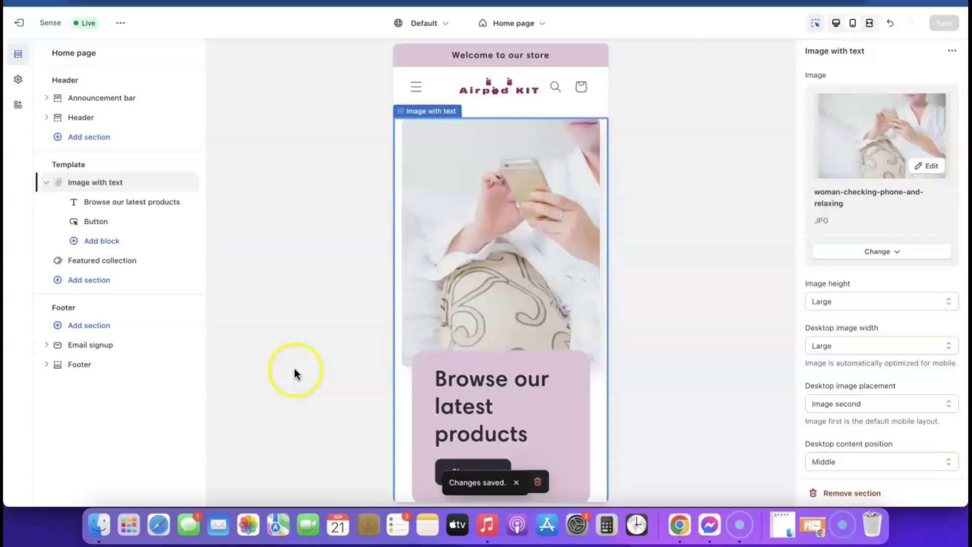
scroll(501, 221, down, 3)
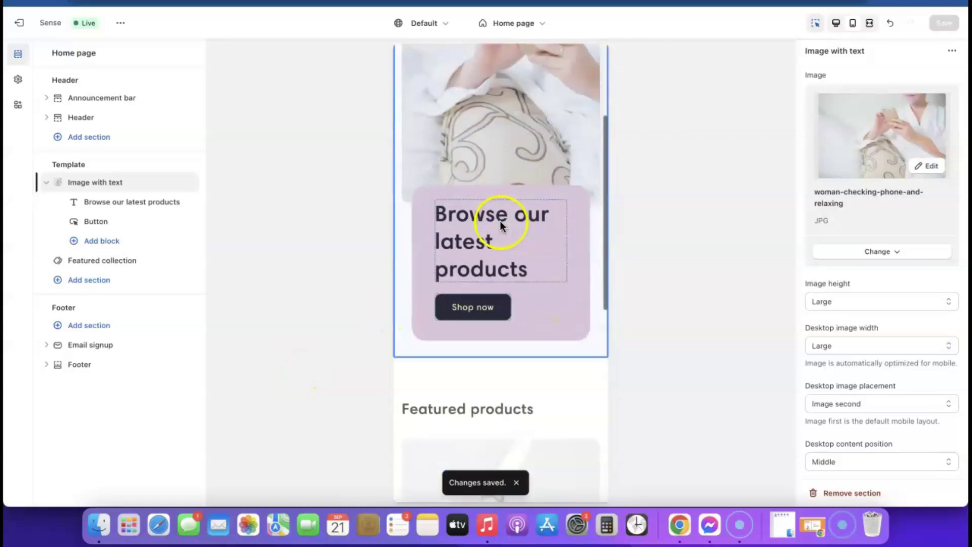
scroll(471, 300, up, 3)
scroll(497, 243, down, 2)
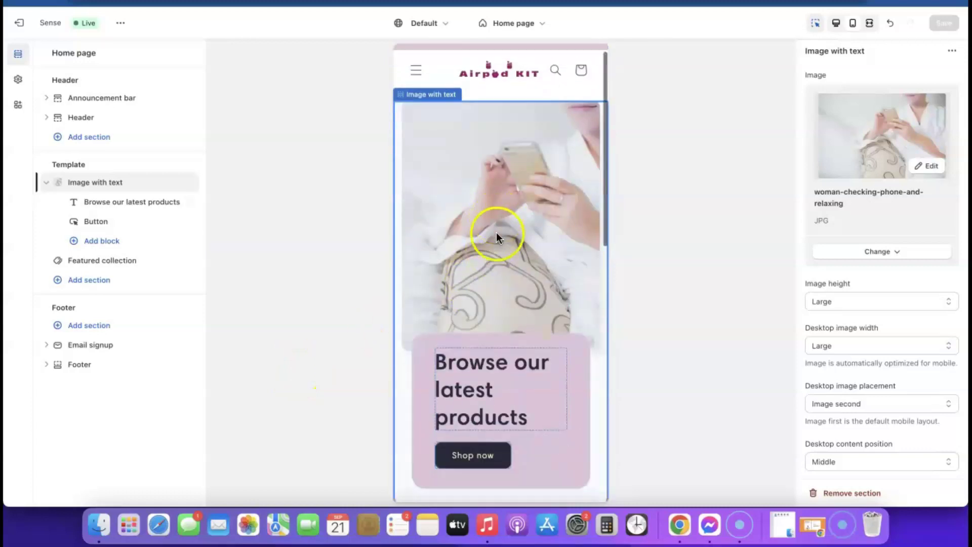
scroll(496, 236, down, 9)
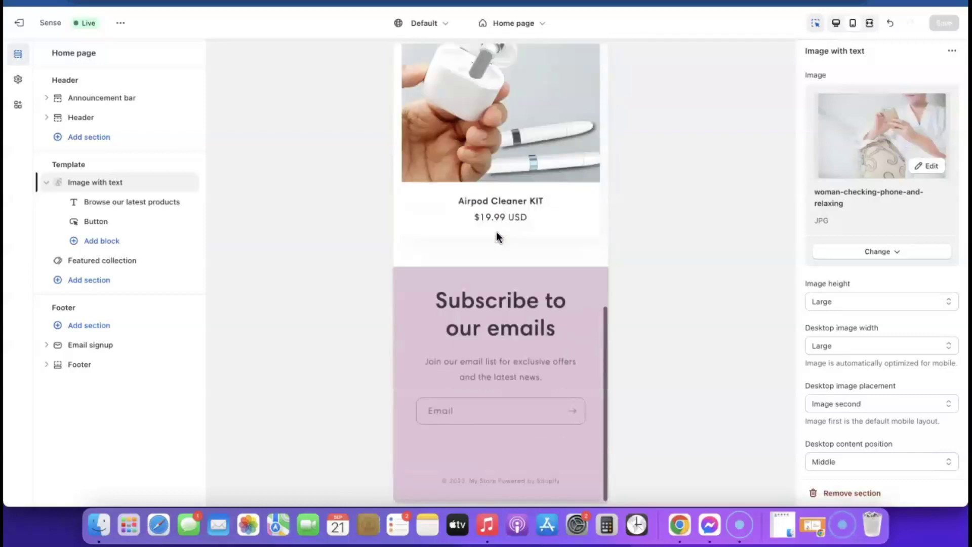
scroll(496, 236, up, 11)
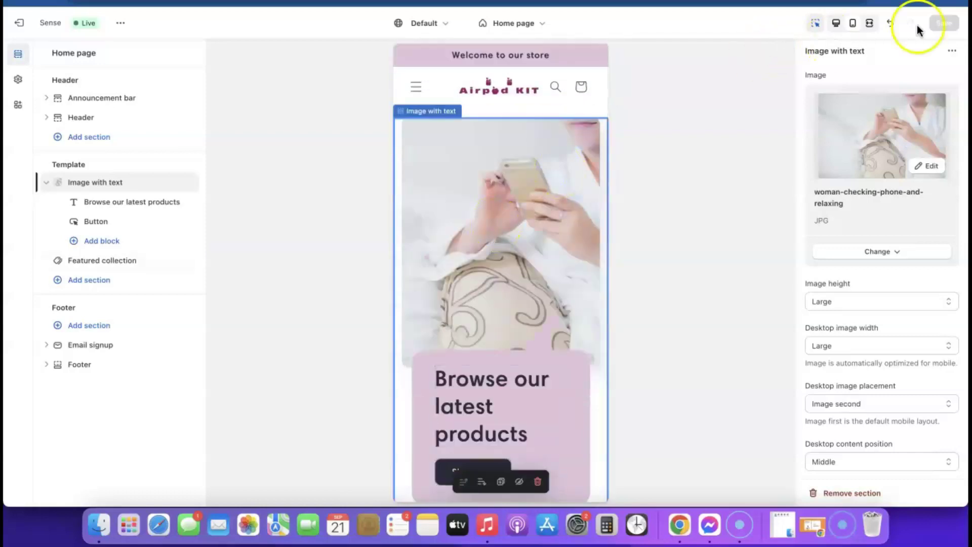
click(839, 24)
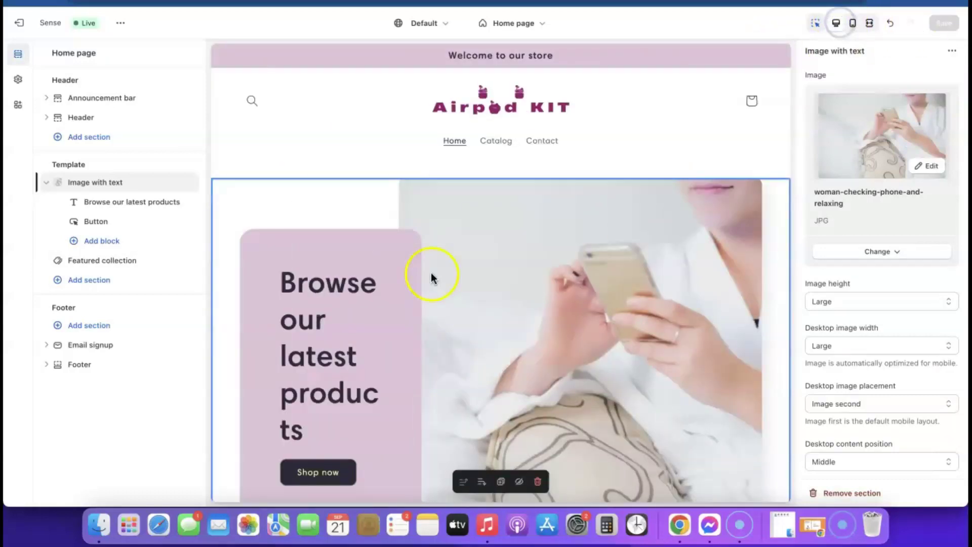
- Scroll the desktop preview down and select the Featured collection section
scroll(400, 252, down, 3)
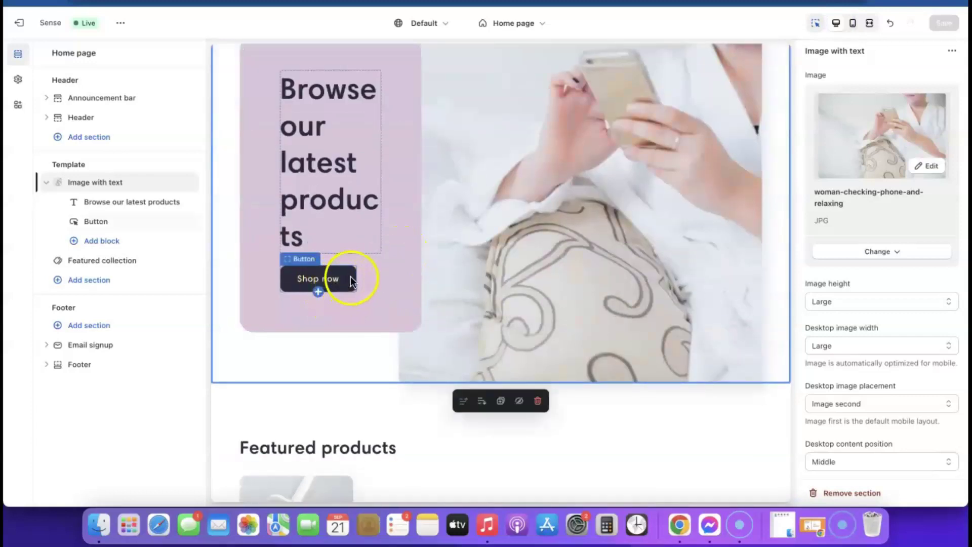
scroll(438, 293, down, 1)
scroll(438, 288, down, 5)
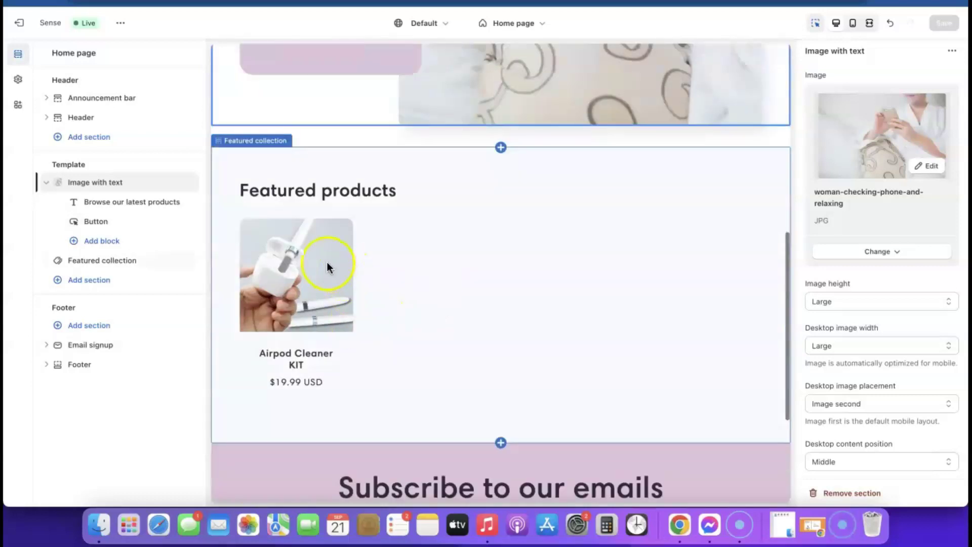
click(328, 267)
click(312, 270)
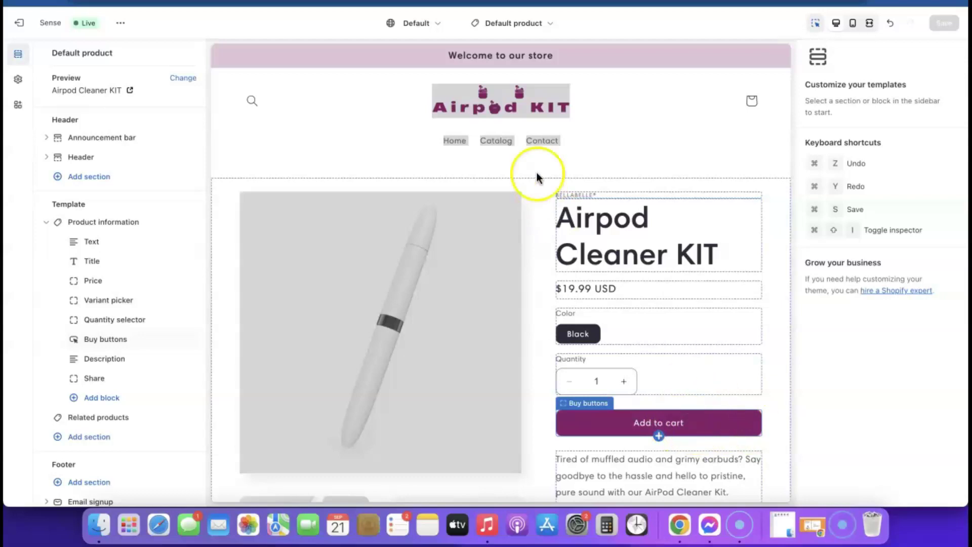
click(538, 19)
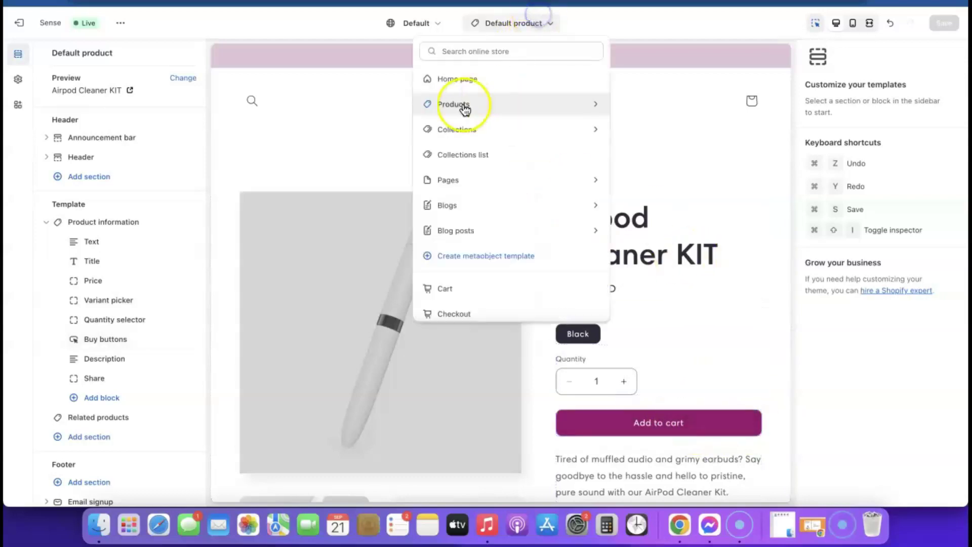
click(446, 78)
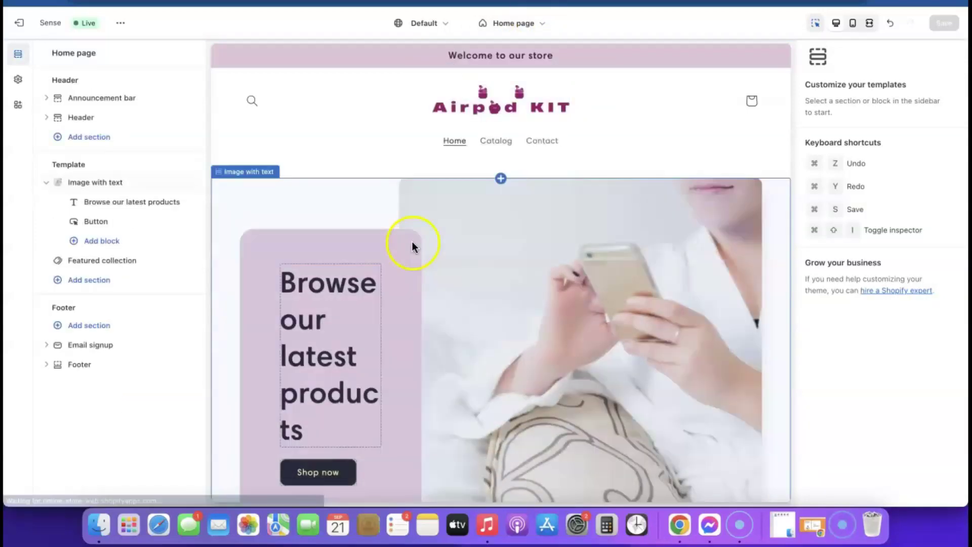
scroll(412, 242, down, 5)
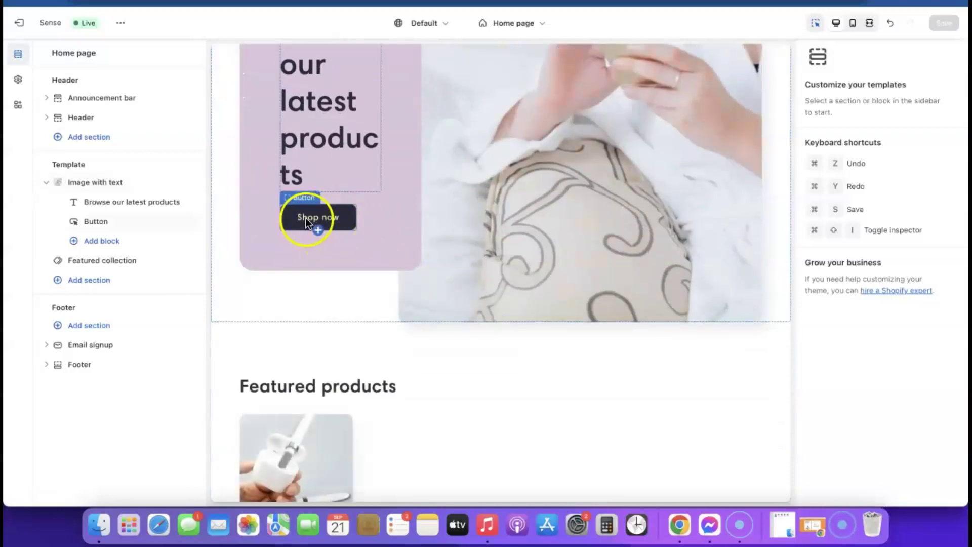
scroll(304, 223, up, 5)
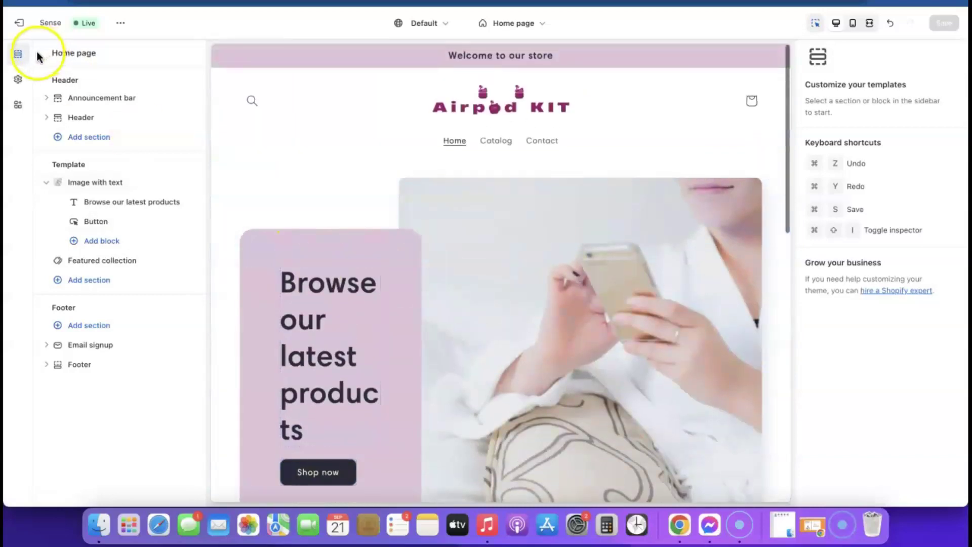
- In theme Colors settings, set the solid button background to purple #9B046F
click(17, 80)
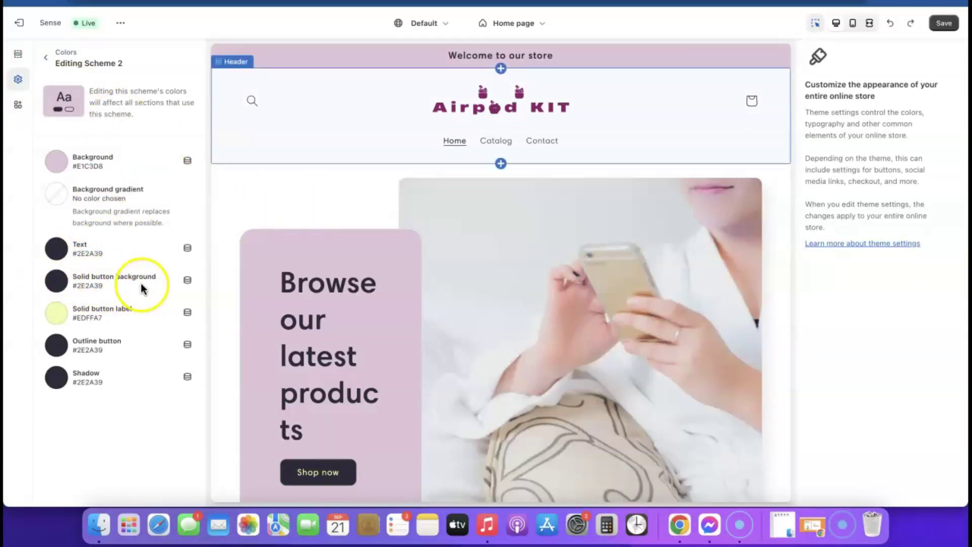
click(57, 281)
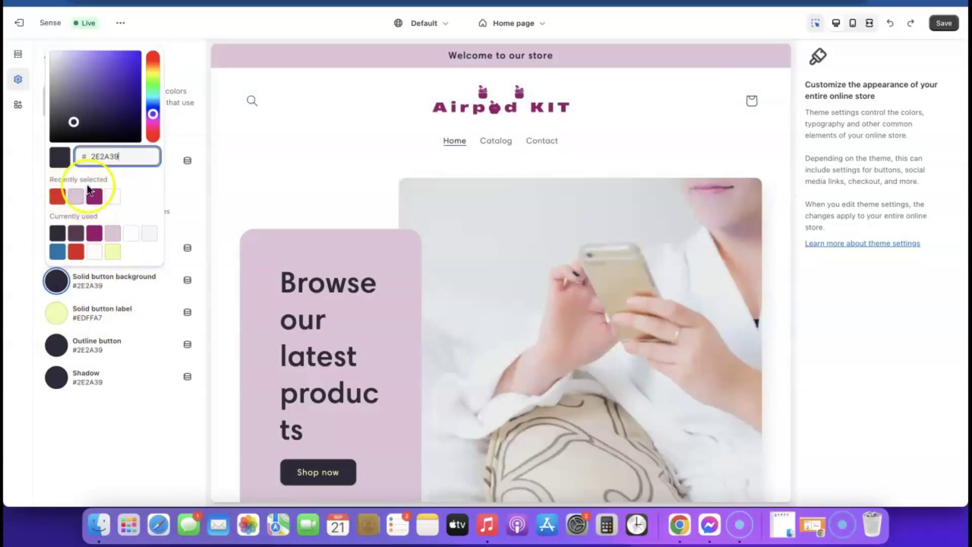
click(95, 197)
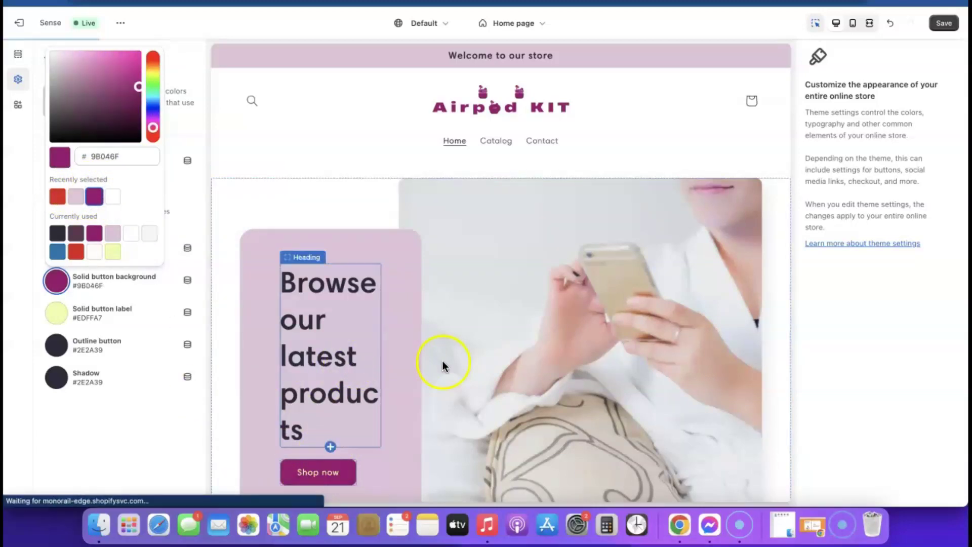
scroll(442, 360, down, 3)
scroll(441, 361, up, 3)
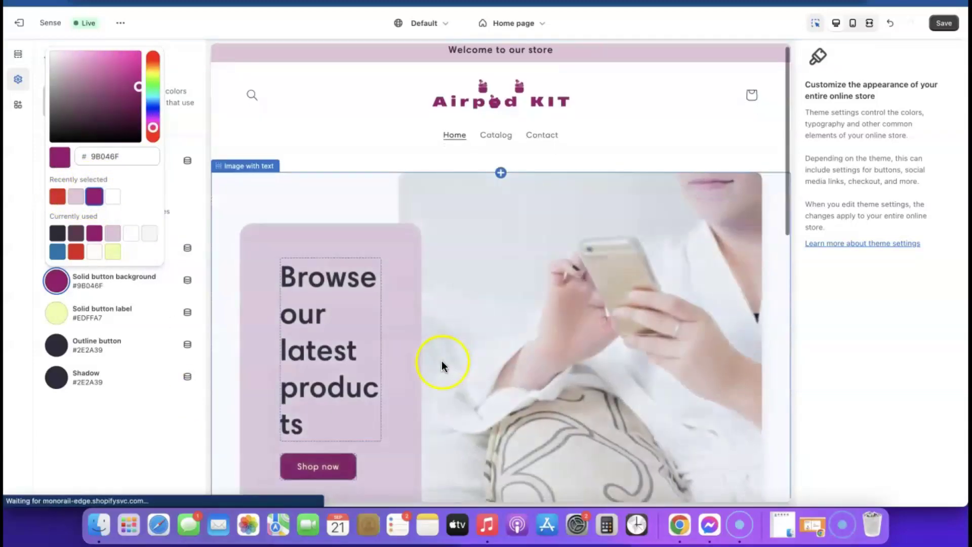
- Save the theme and check the purple Shop now and Add to cart buttons on the live store
click(945, 23)
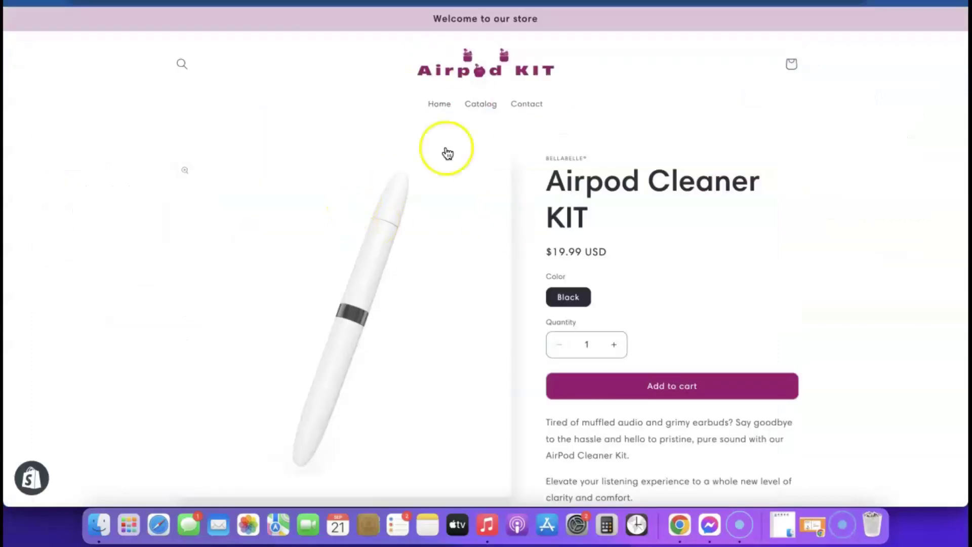
click(471, 73)
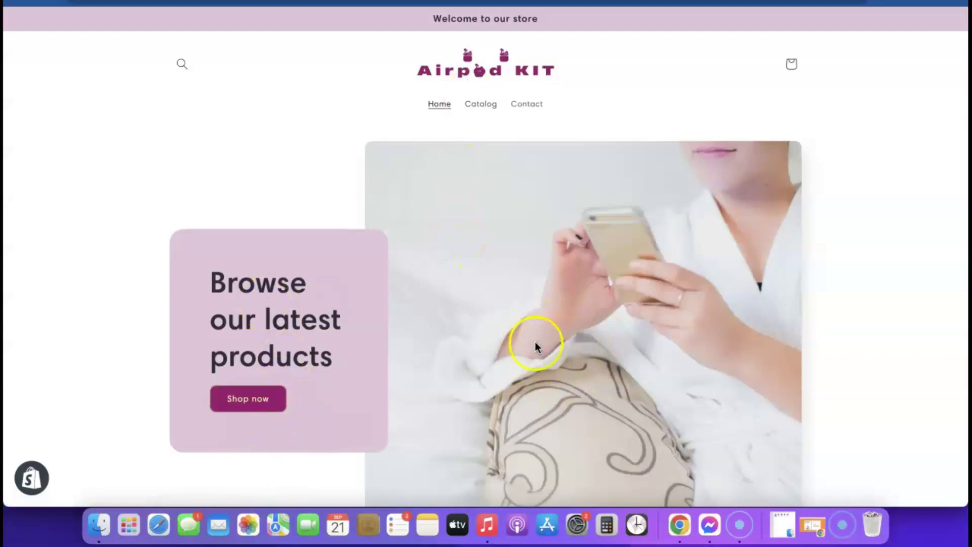
scroll(536, 341, down, 1)
scroll(596, 326, down, 8)
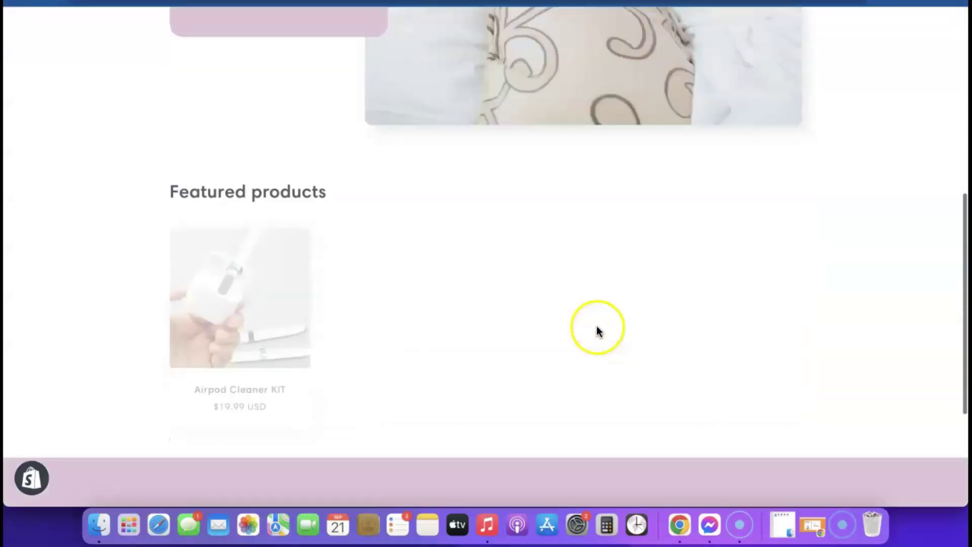
scroll(596, 330, down, 4)
scroll(599, 356, up, 10)
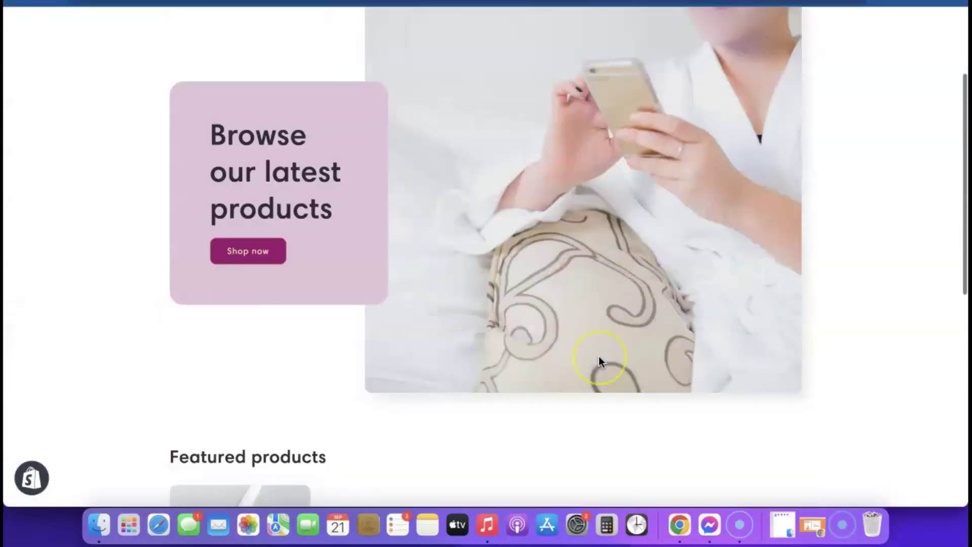
scroll(599, 356, down, 10)
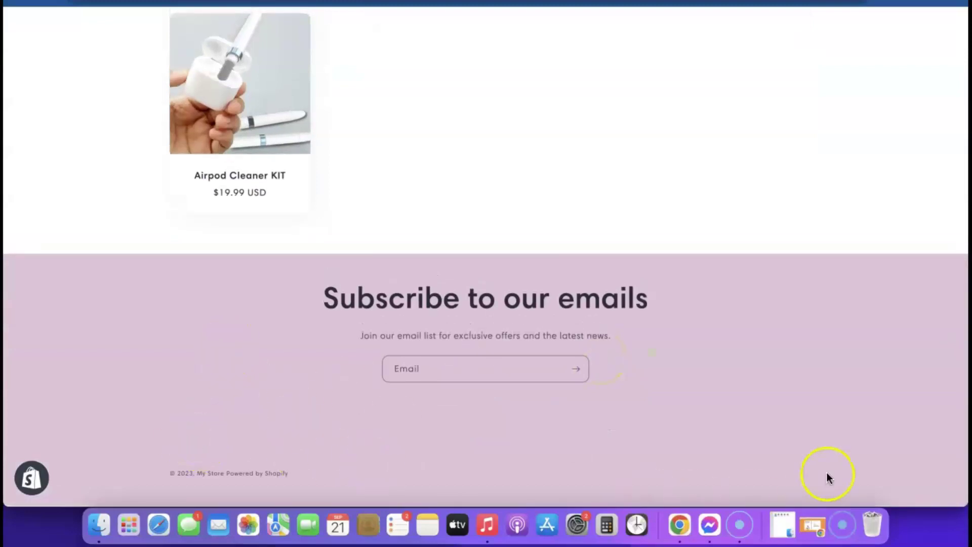
scroll(241, 363, up, 10)
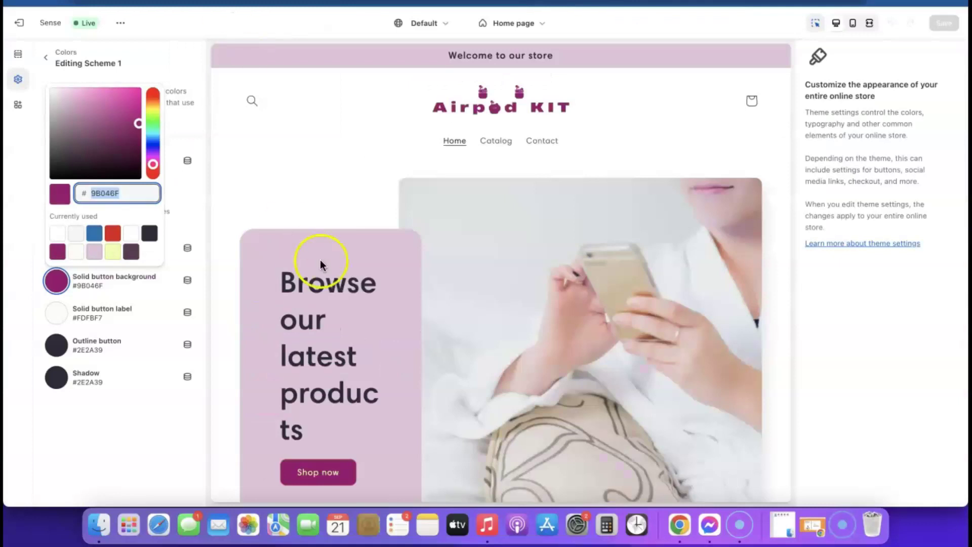
- Exit the theme editor and open the admin Settings at Store details
click(20, 23)
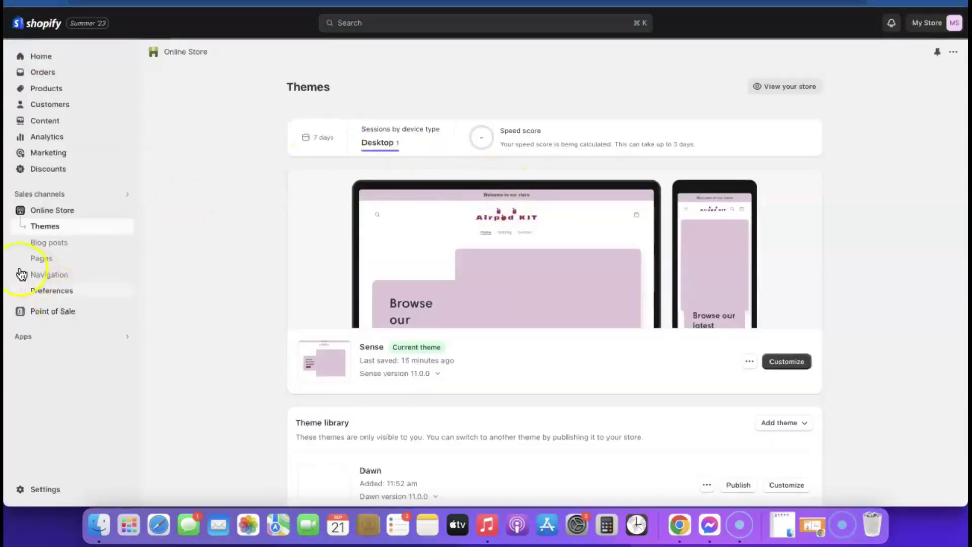
click(46, 291)
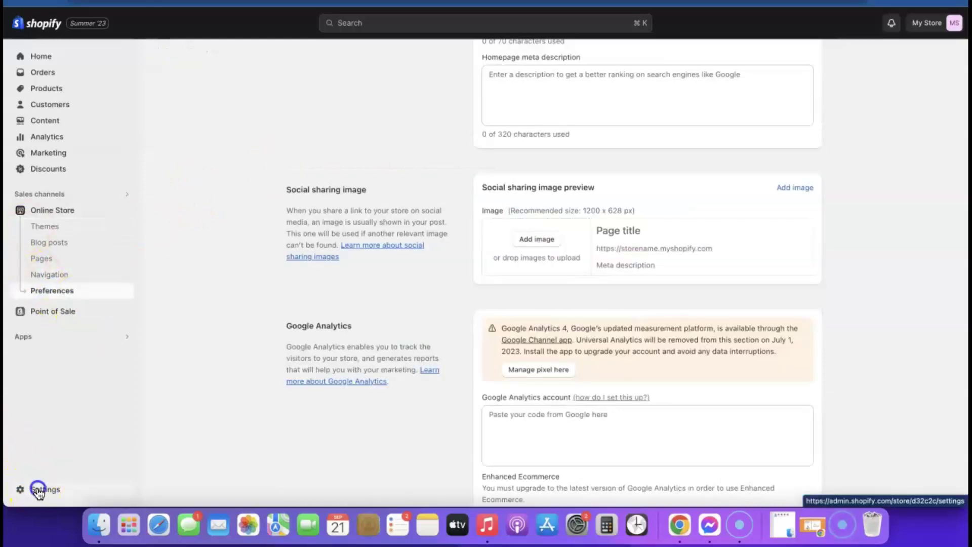
click(37, 488)
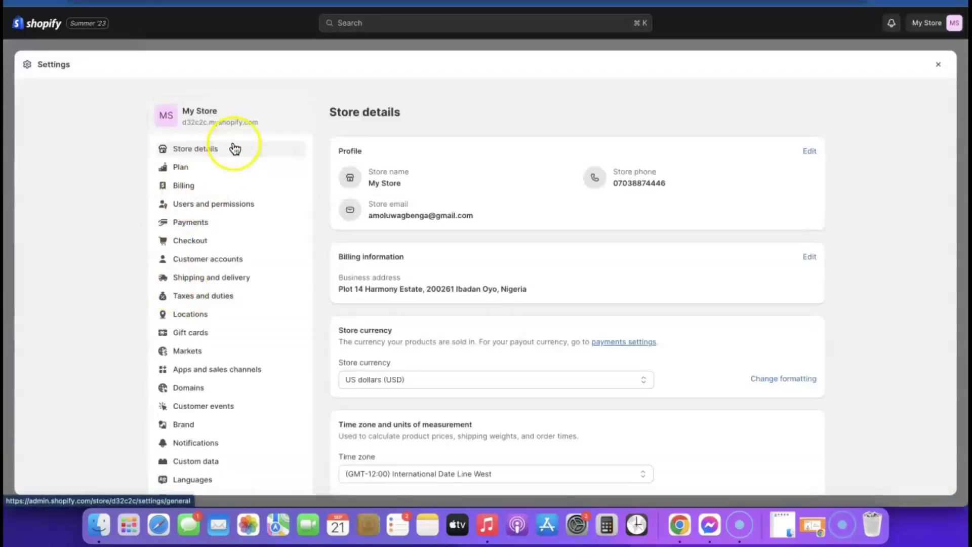
scroll(233, 172, down, 1)
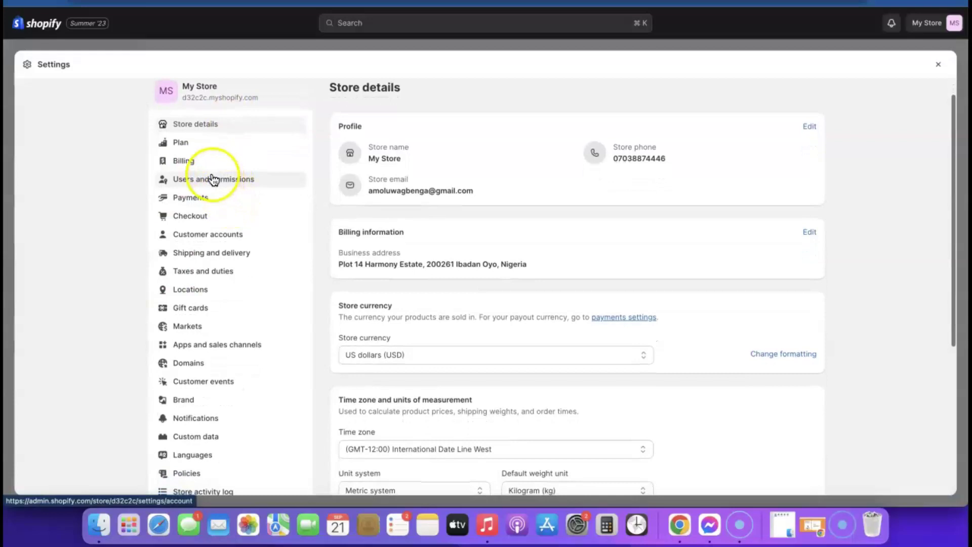
scroll(212, 179, down, 1)
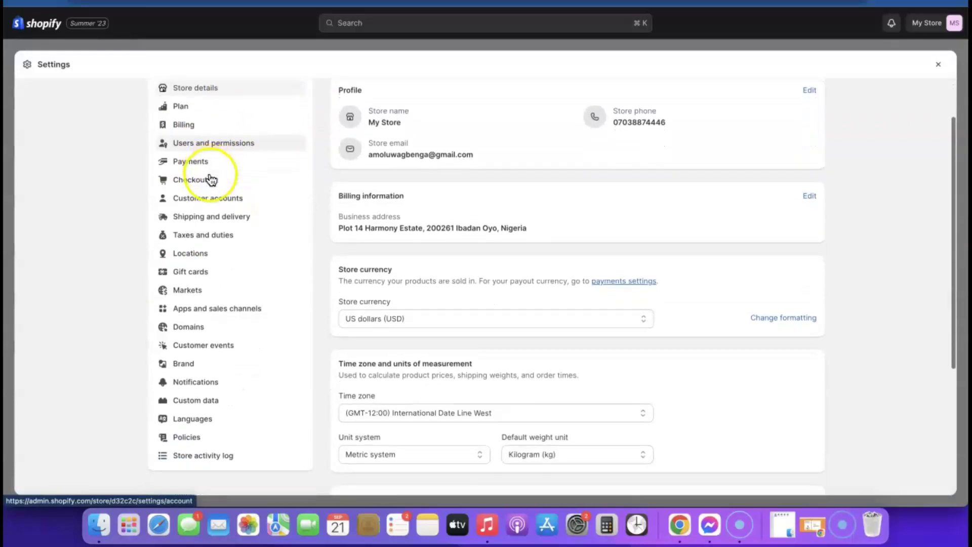
- Open the store Policies settings and place the caret at the return address placeholder
click(183, 436)
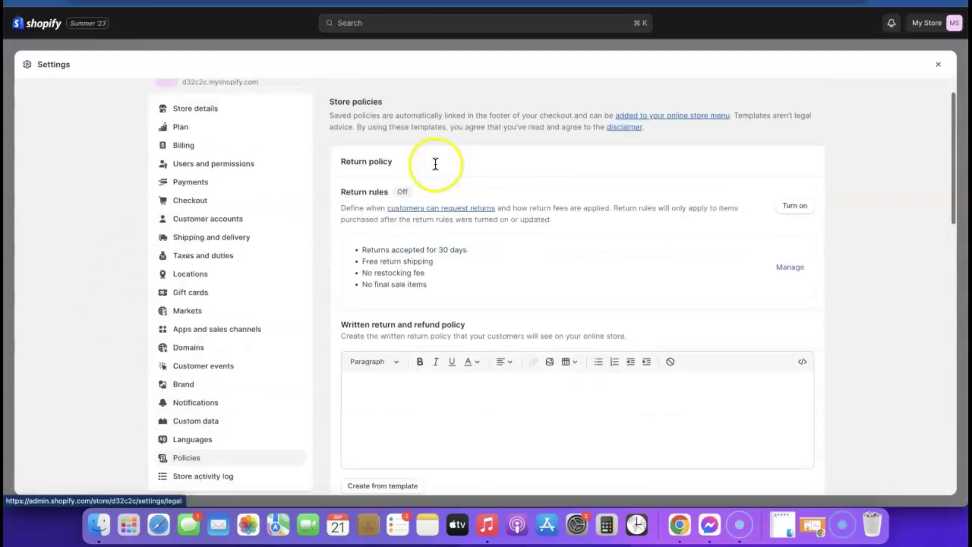
scroll(434, 210, down, 2)
scroll(434, 211, up, 3)
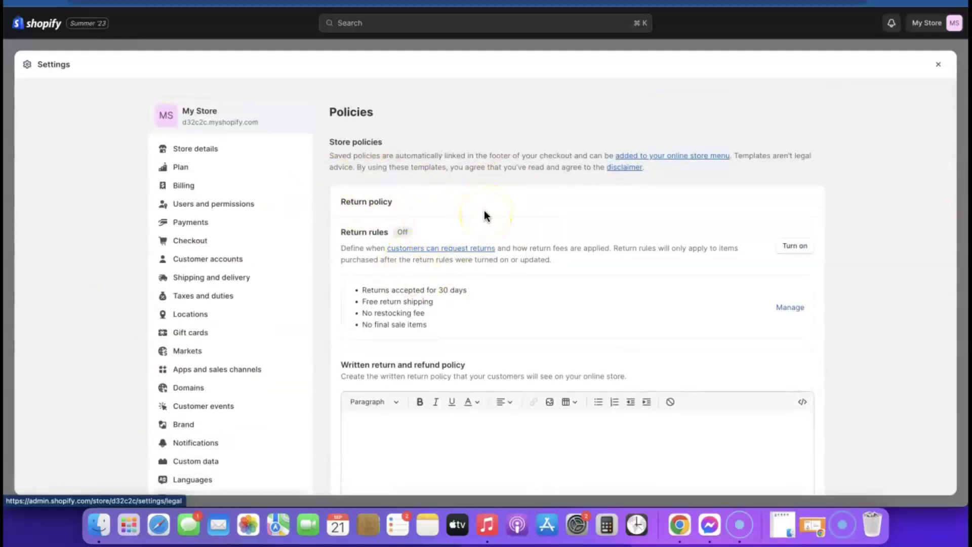
scroll(486, 192, down, 3)
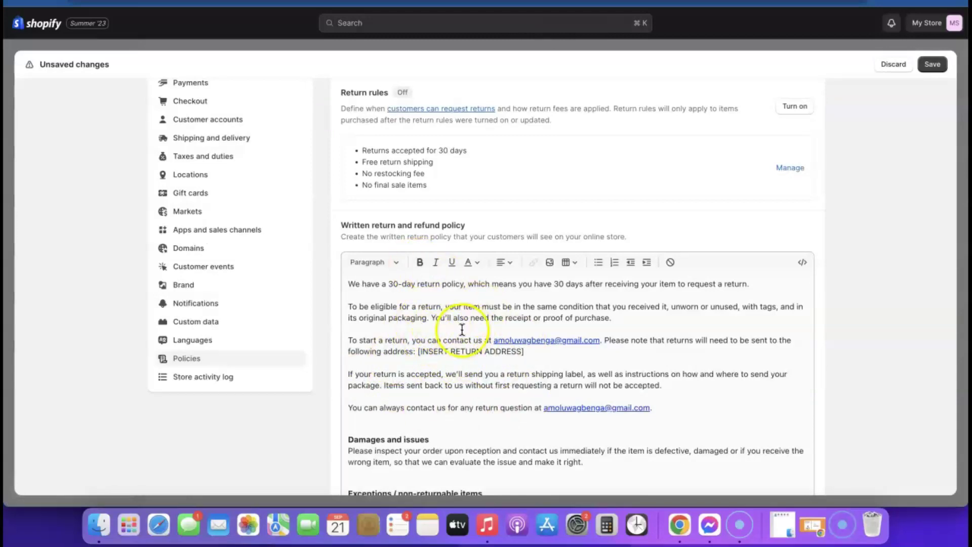
scroll(491, 326, down, 10)
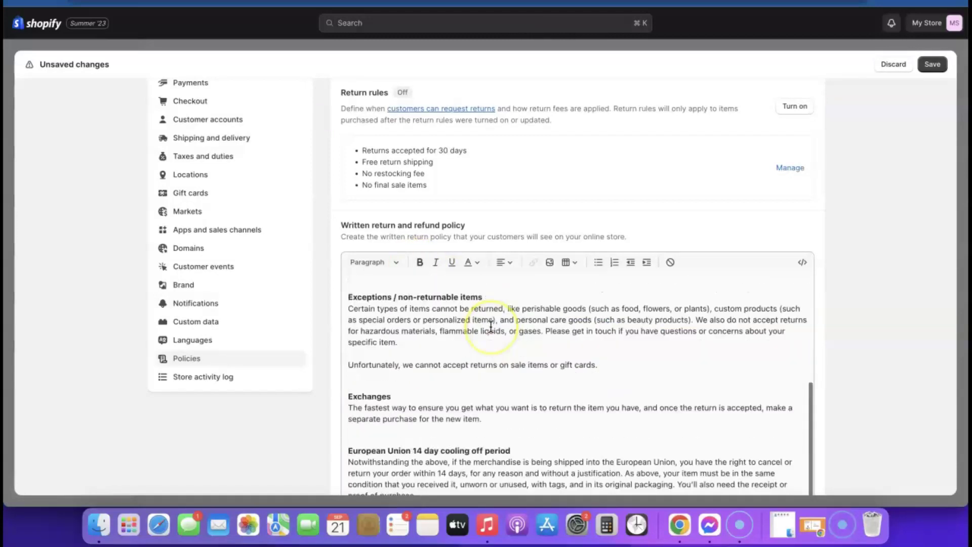
scroll(496, 214, up, 10)
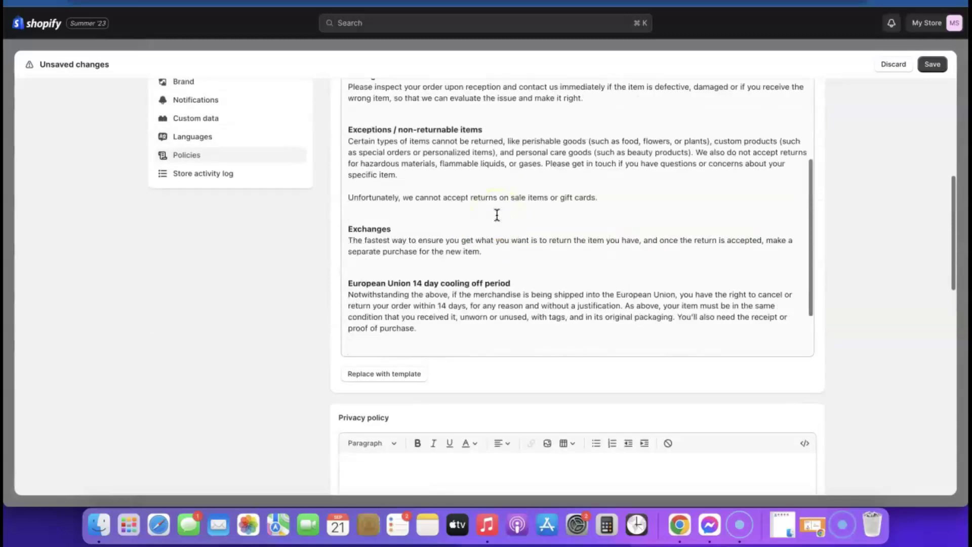
click(430, 233)
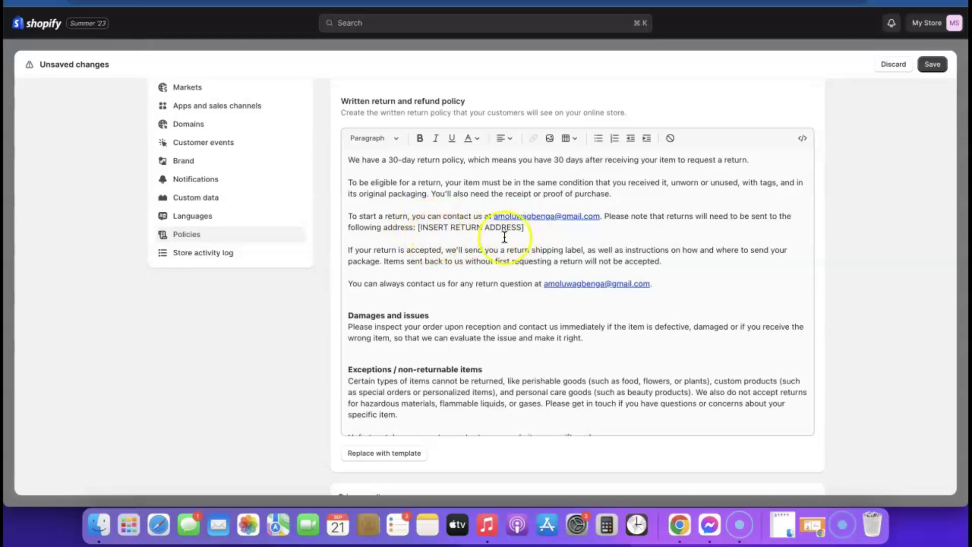
- Fill the Terms of service policy with Shopify's template text
scroll(511, 248, down, 3)
scroll(744, 266, down, 3)
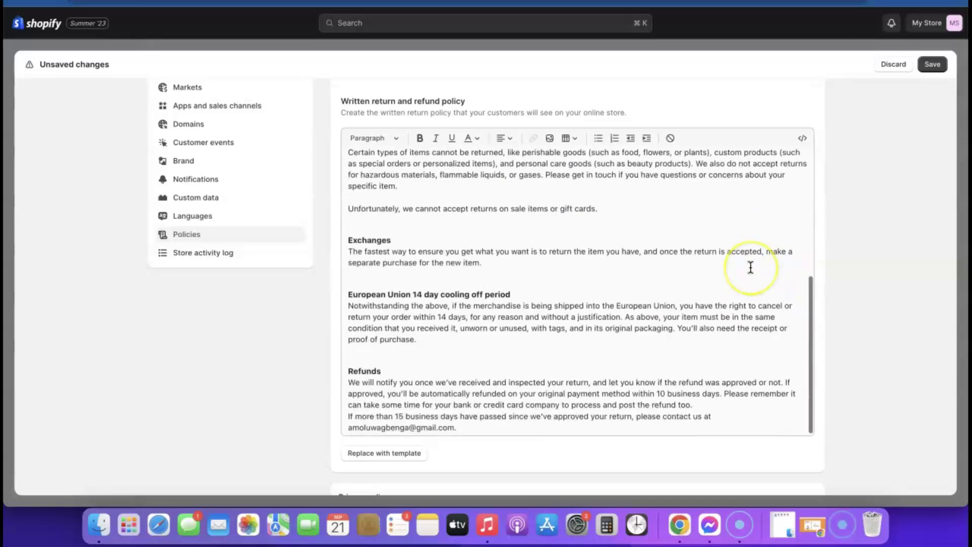
scroll(751, 267, down, 10)
scroll(496, 192, up, 3)
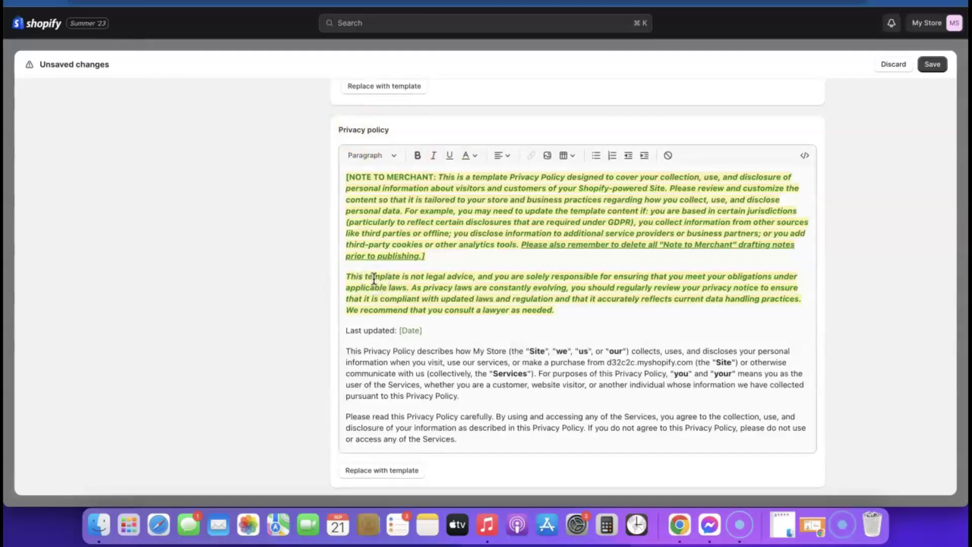
scroll(582, 258, up, 1)
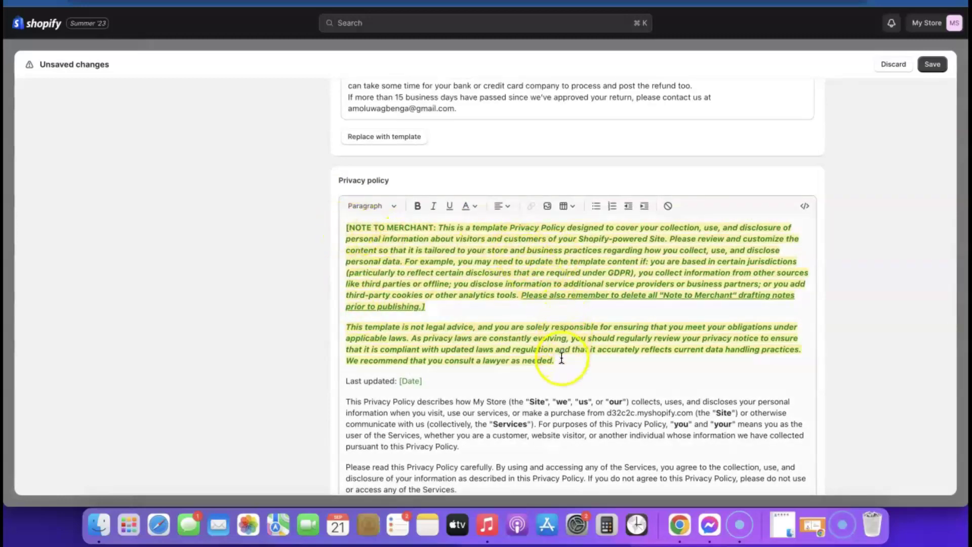
scroll(489, 281, down, 15)
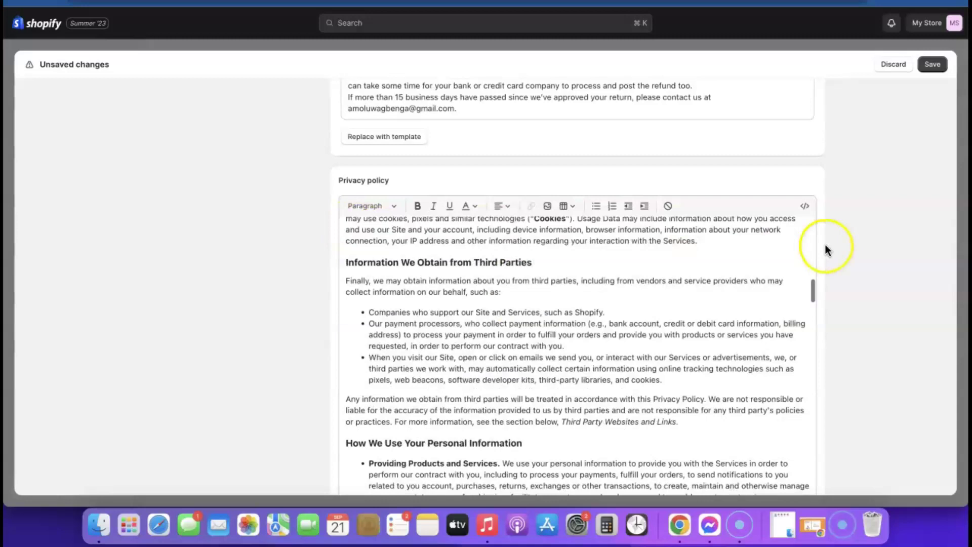
scroll(825, 246, down, 5)
scroll(827, 244, down, 3)
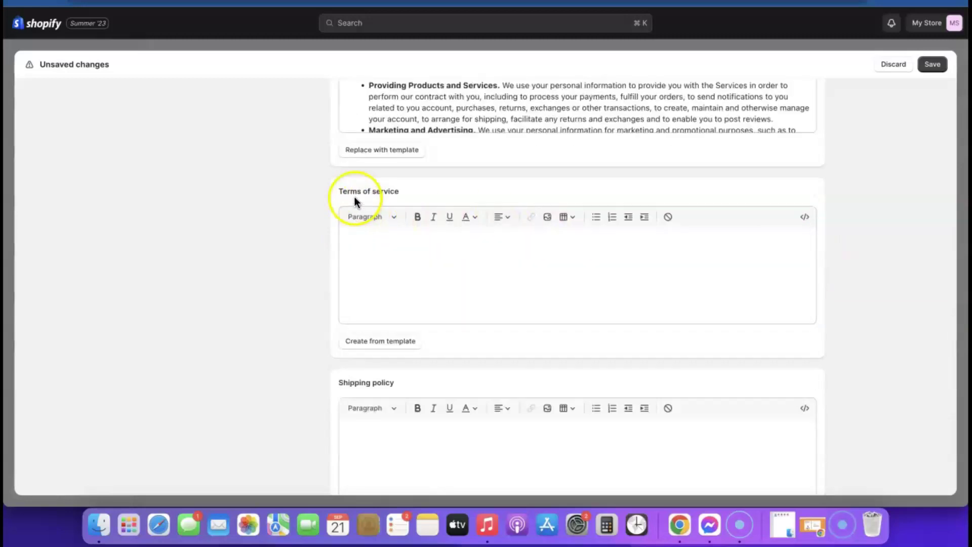
click(376, 342)
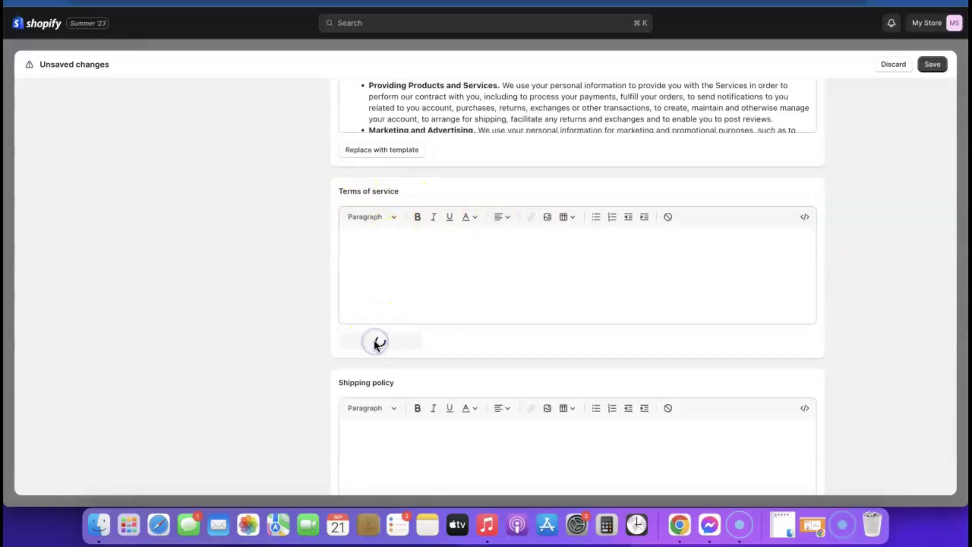
scroll(571, 310, down, 20)
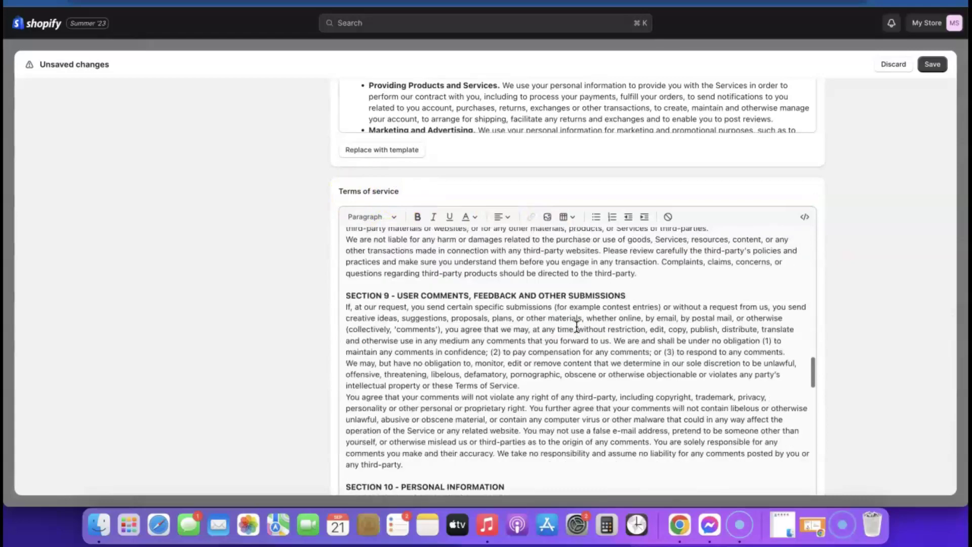
scroll(577, 327, down, 10)
scroll(852, 343, down, 5)
scroll(722, 249, down, 15)
scroll(722, 250, up, 3)
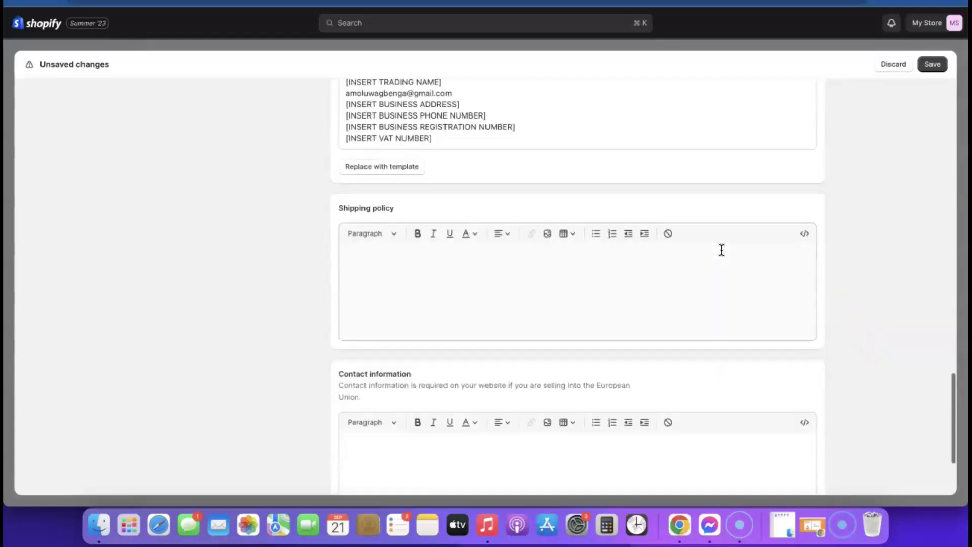
scroll(722, 249, up, 2)
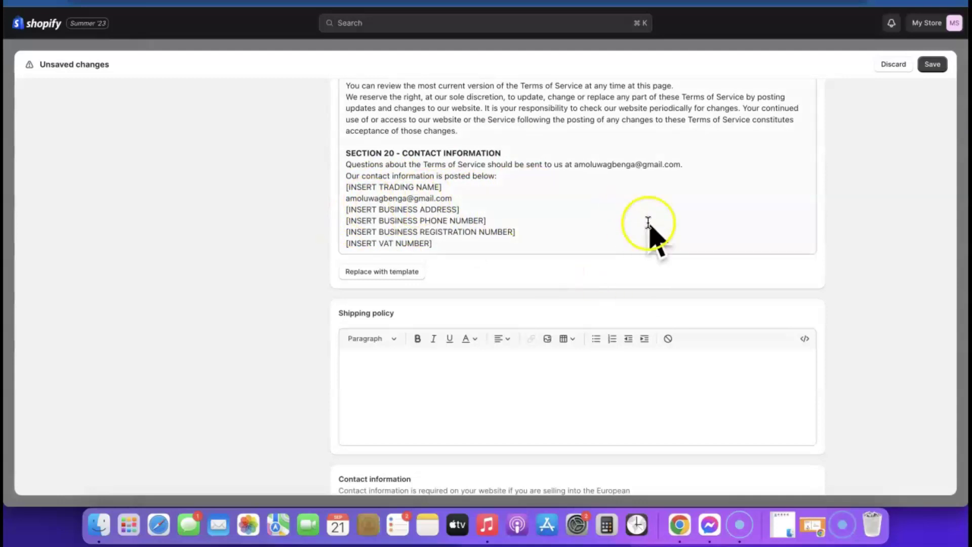
scroll(651, 221, down, 2)
- Check the Shipping policy editor, then save the updated store policies
click(441, 330)
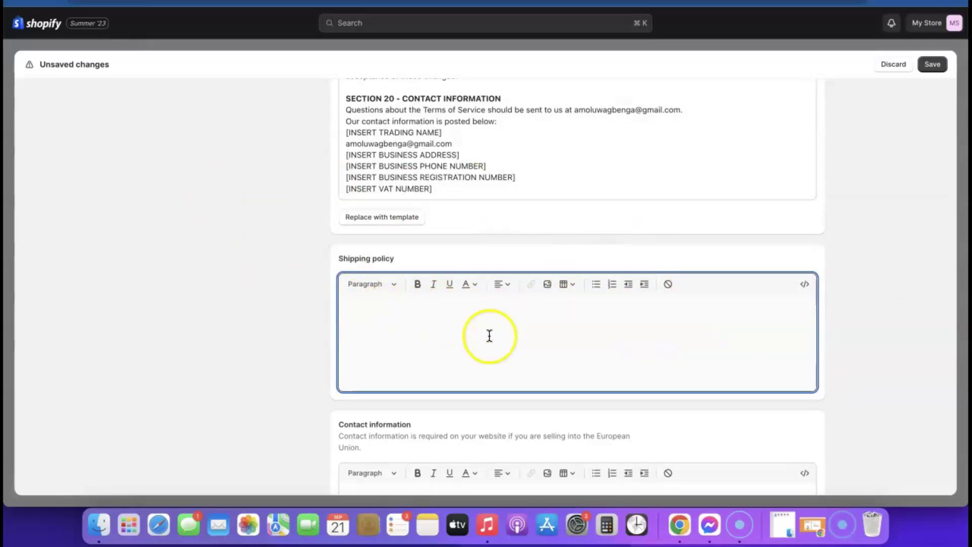
scroll(732, 322, down, 2)
scroll(738, 316, down, 6)
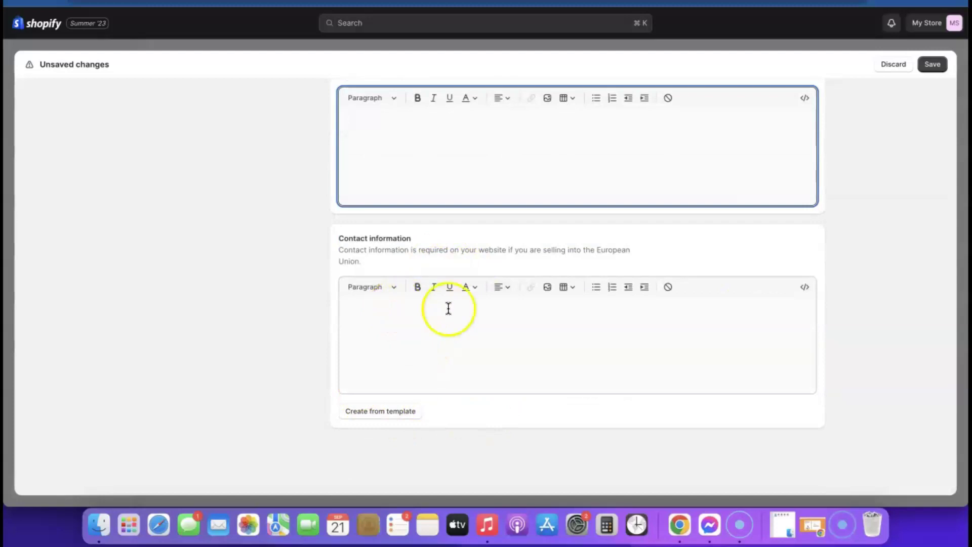
scroll(813, 363, up, 1)
scroll(814, 363, up, 3)
scroll(874, 282, down, 4)
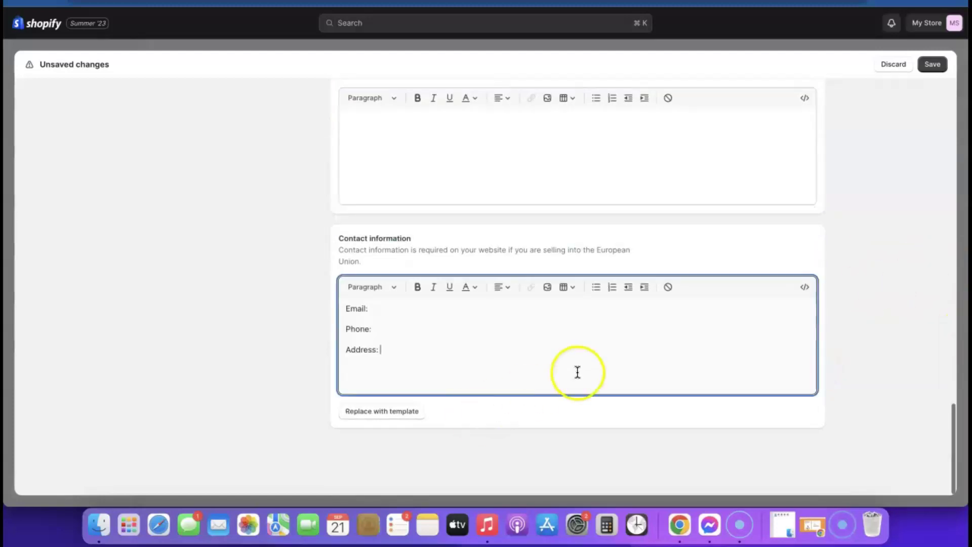
scroll(578, 372, up, 15)
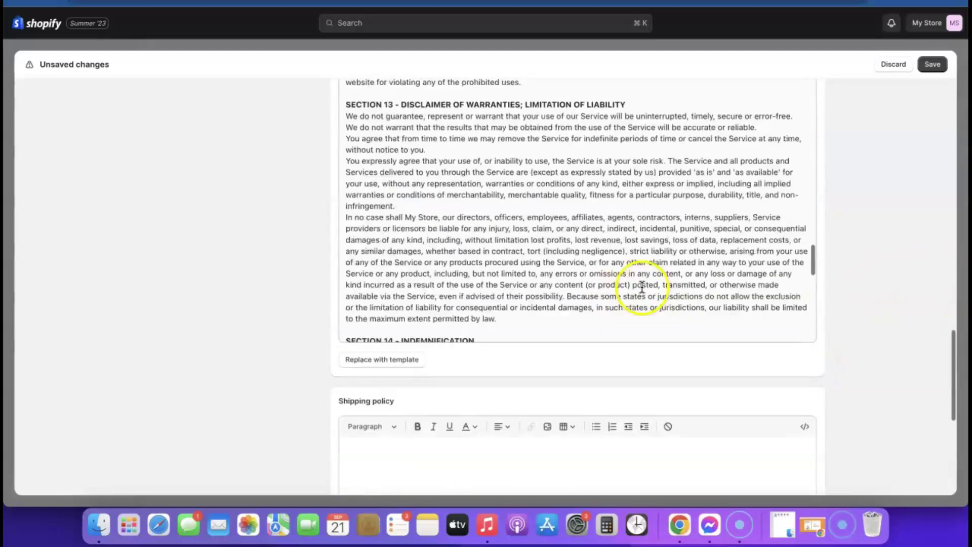
click(933, 65)
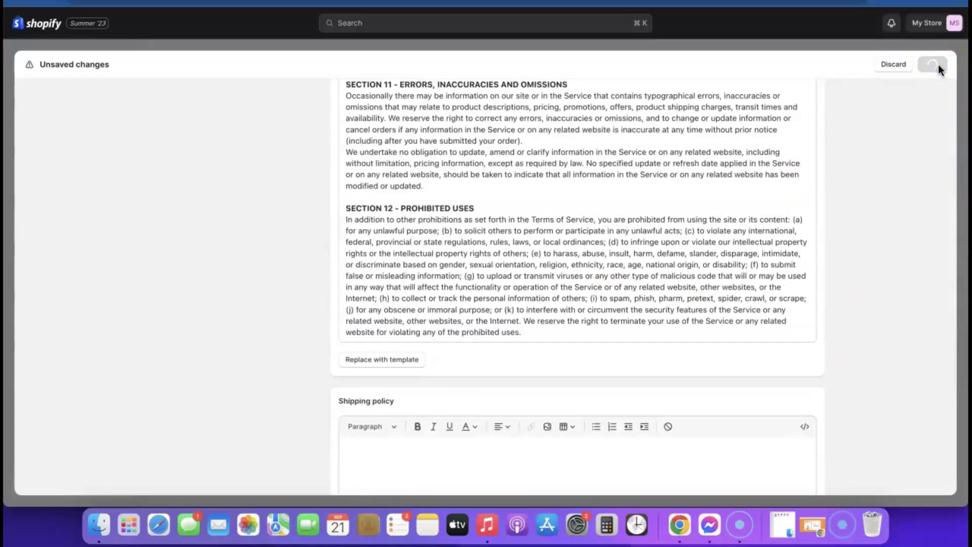
- Close Settings and open the Footer menu from Online Store Navigation
click(939, 65)
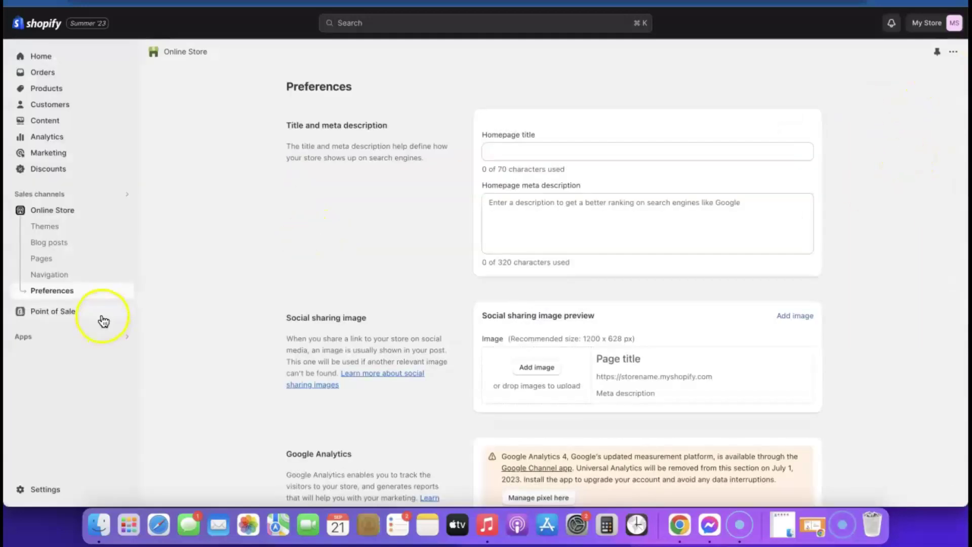
click(52, 277)
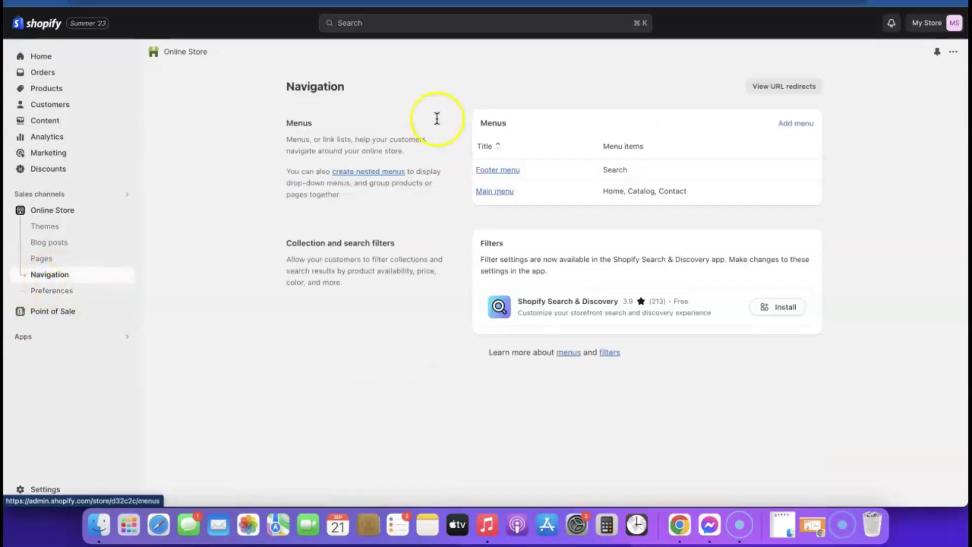
click(510, 171)
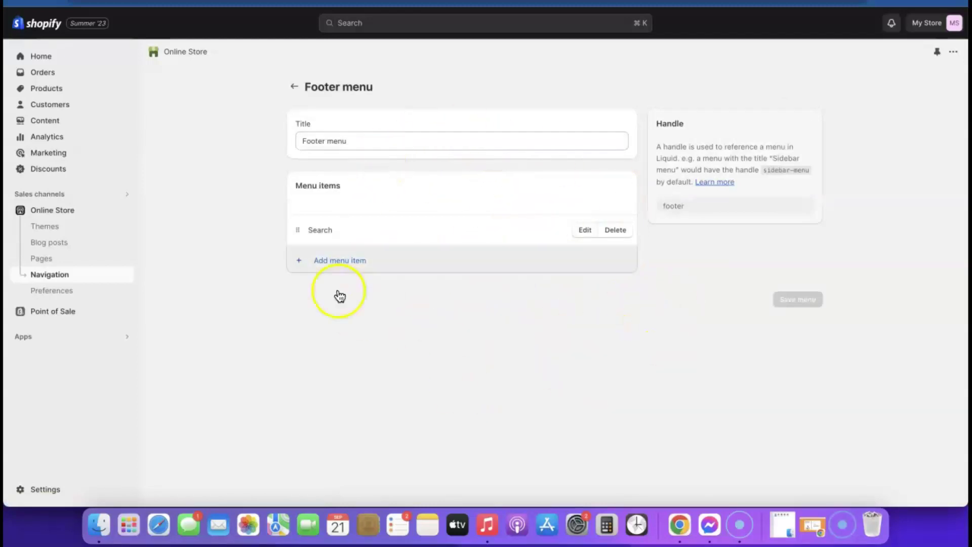
- Add Privacy Policy and Refund Policy links to the Footer menu
click(334, 261)
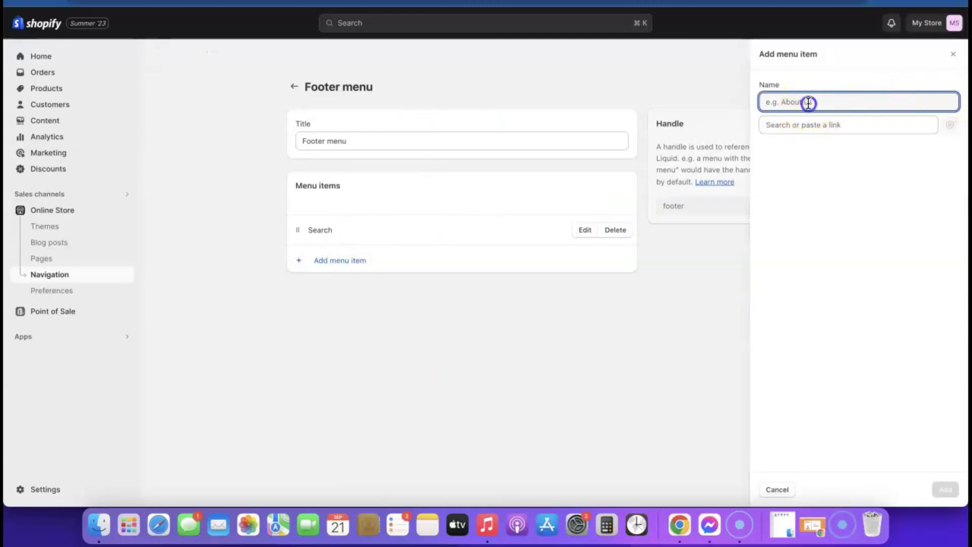
click(813, 125)
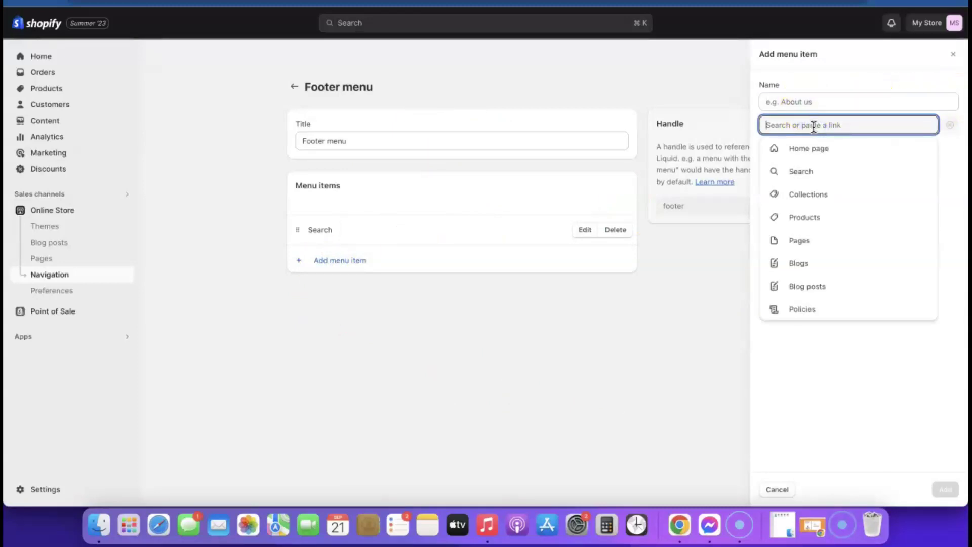
click(808, 310)
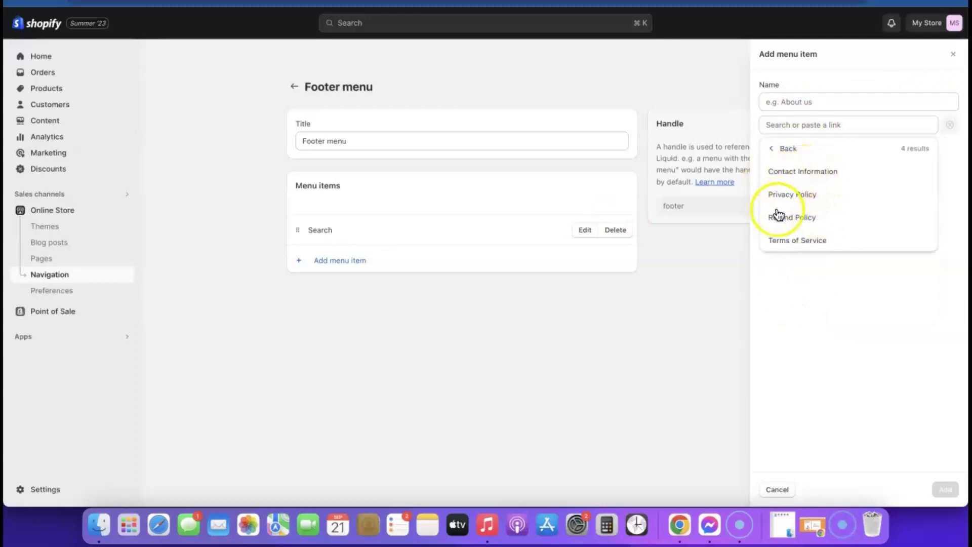
click(787, 194)
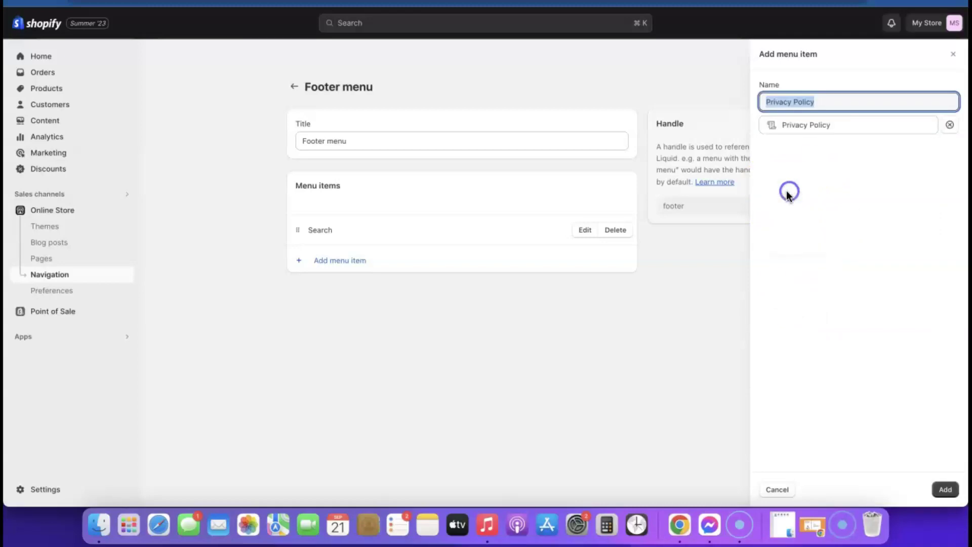
click(944, 488)
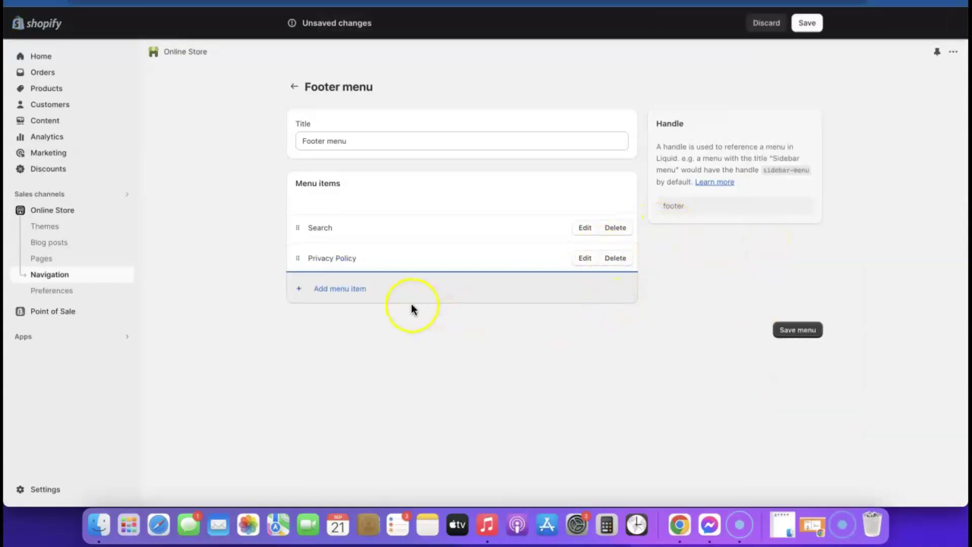
click(329, 292)
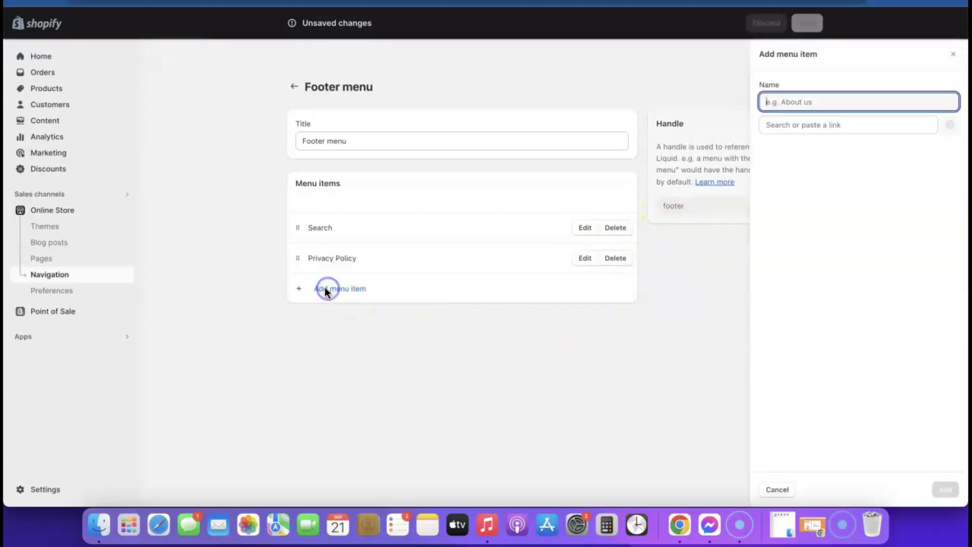
click(796, 125)
click(803, 308)
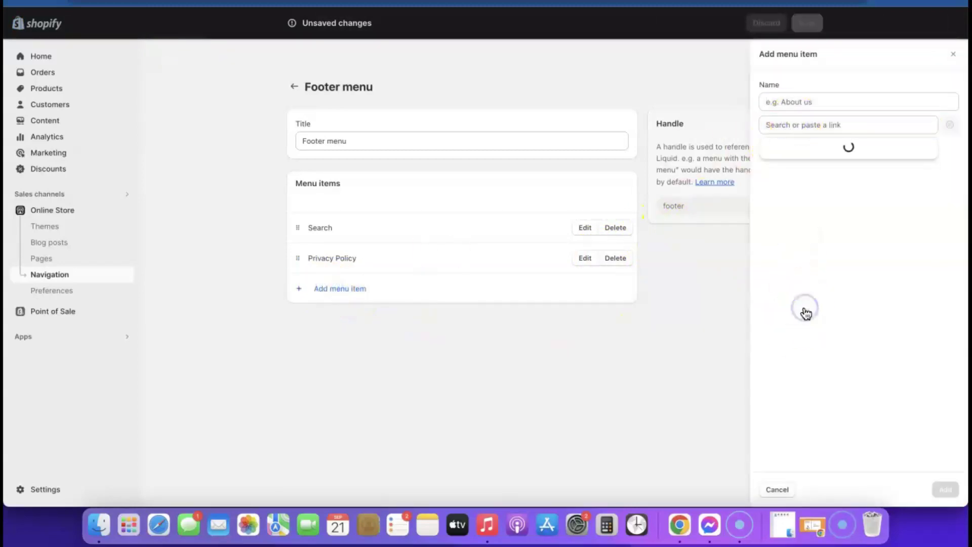
click(792, 216)
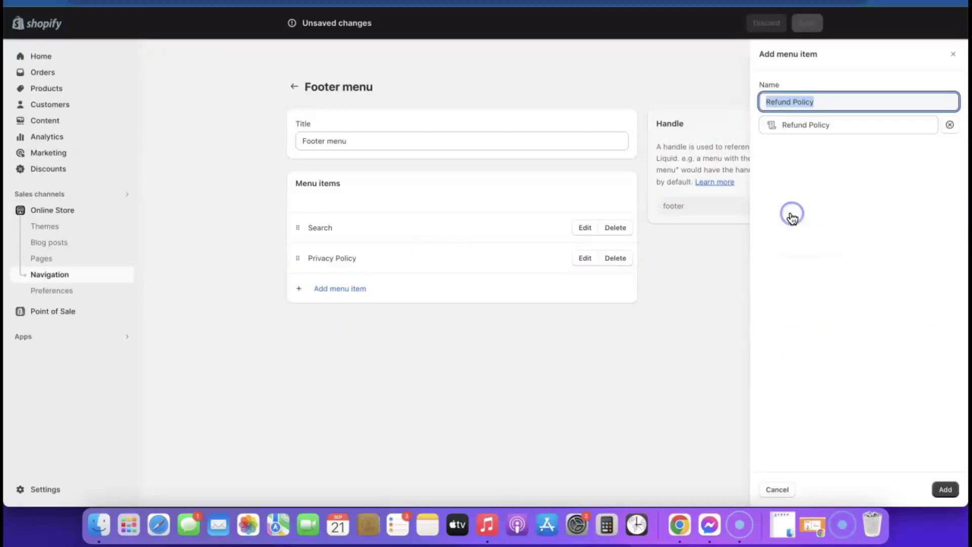
click(947, 489)
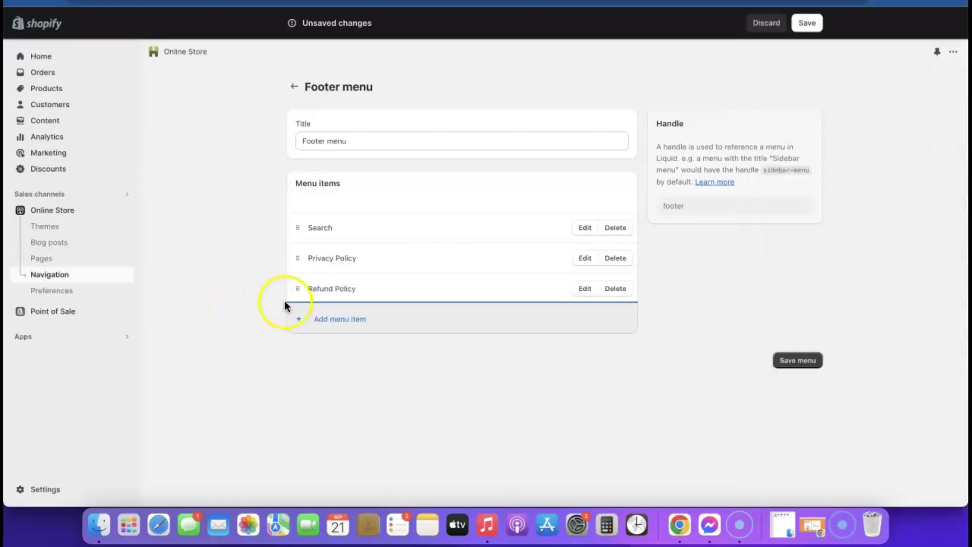
- Add Terms of Service and Contact Information links, then save the Footer menu
click(315, 320)
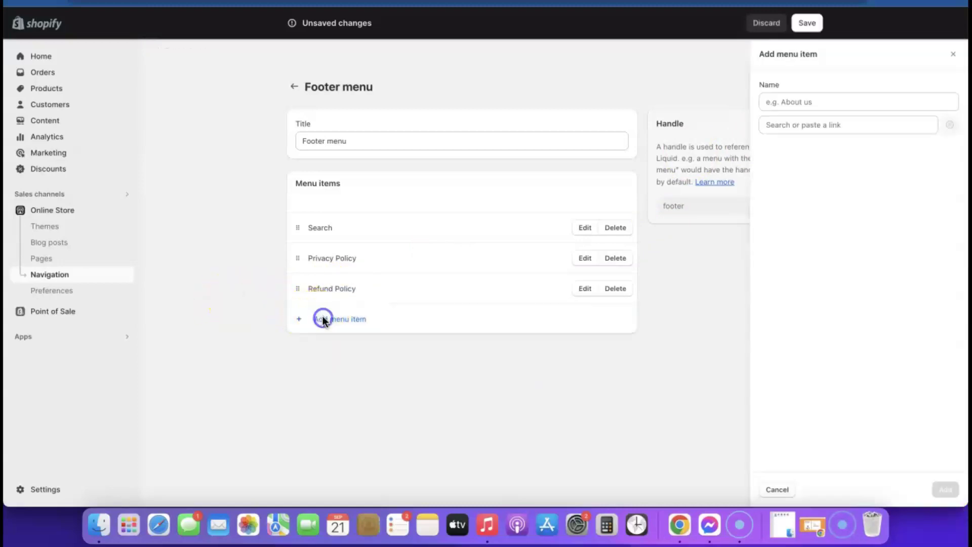
click(773, 126)
click(807, 312)
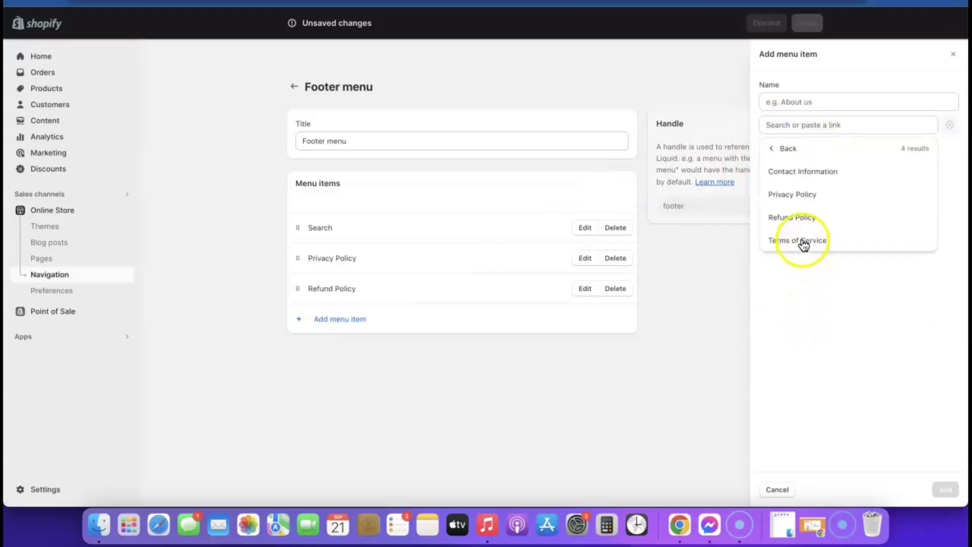
click(800, 241)
click(943, 489)
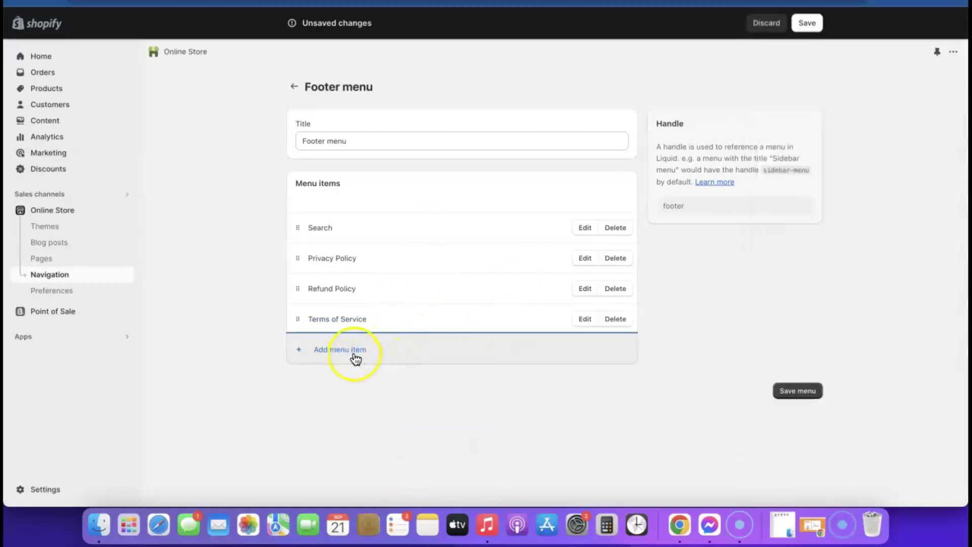
click(356, 359)
click(802, 125)
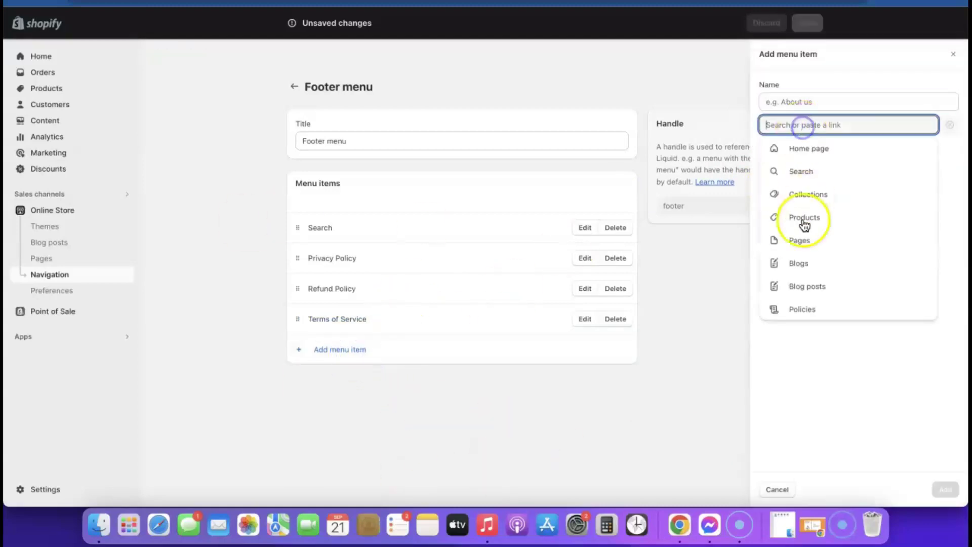
click(805, 310)
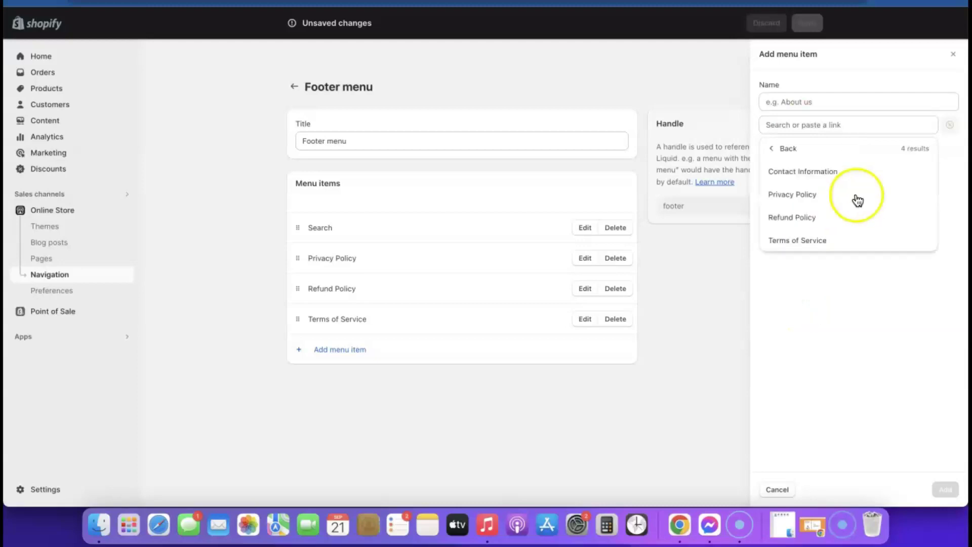
click(817, 172)
click(945, 489)
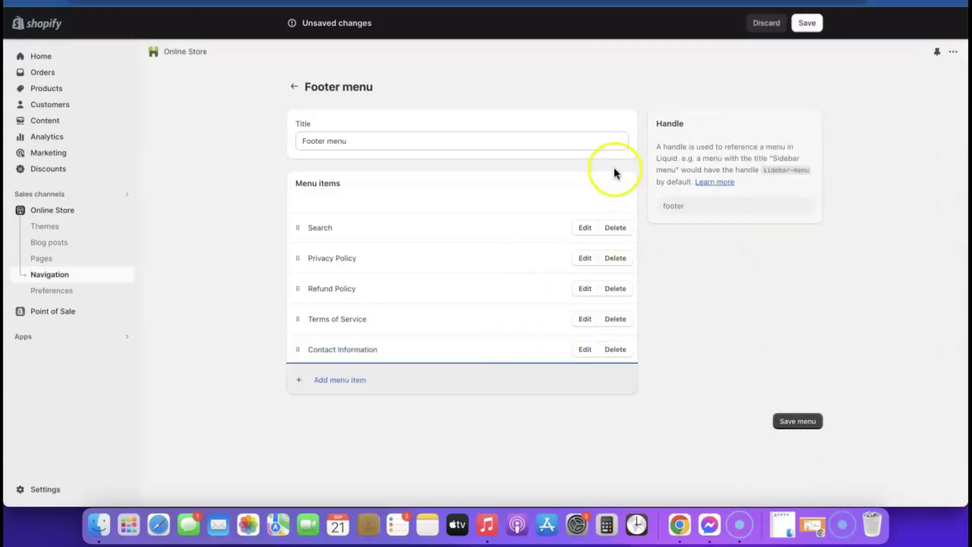
click(796, 425)
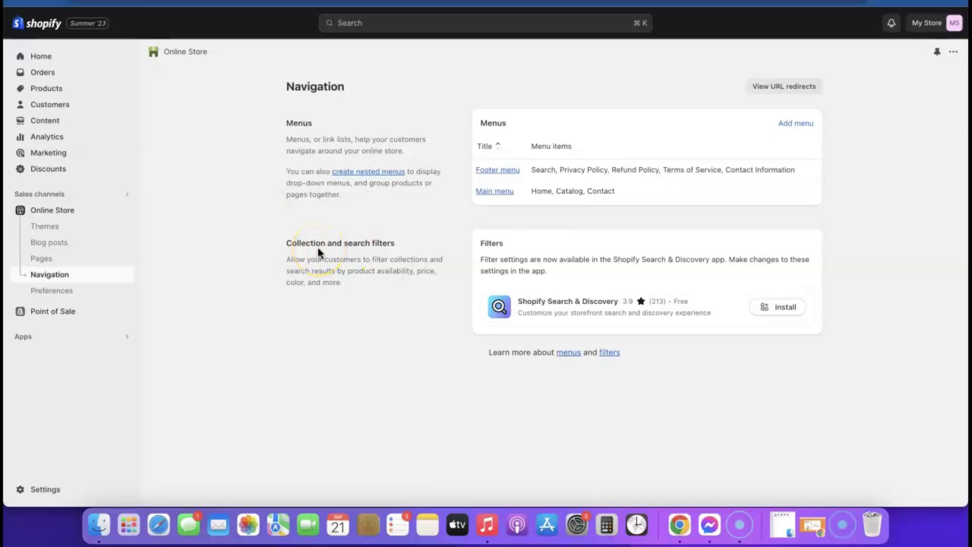
- Customize the Sense theme and add a Menu block to the home page footer
click(59, 210)
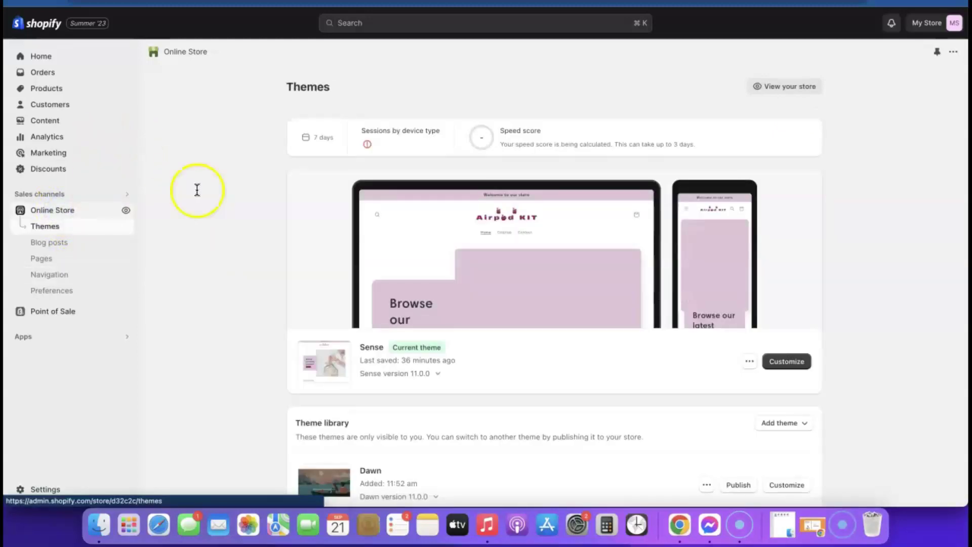
click(796, 363)
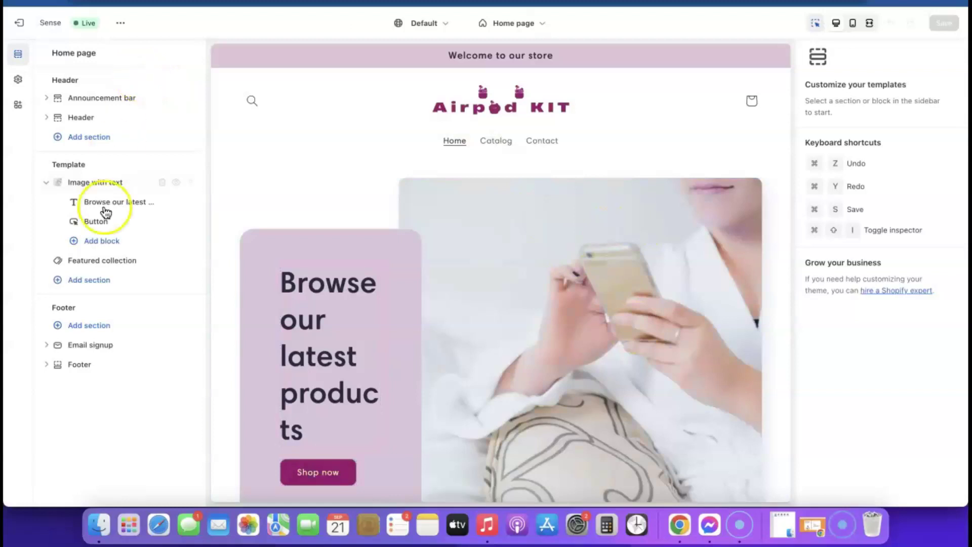
click(87, 366)
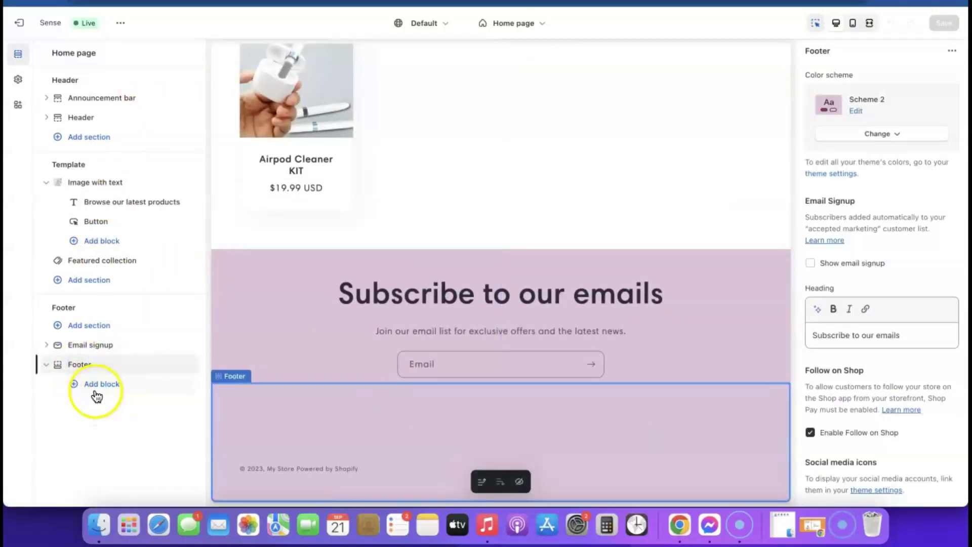
click(102, 385)
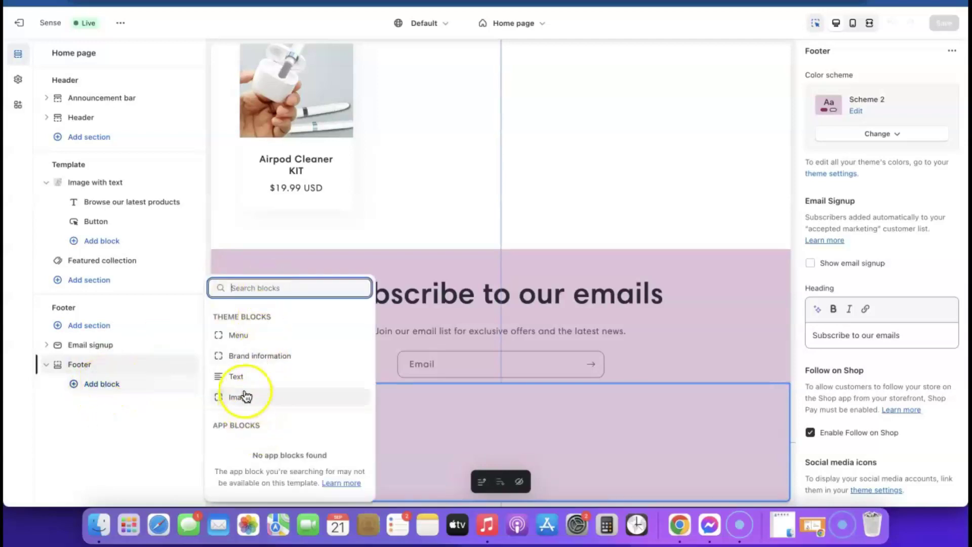
click(238, 336)
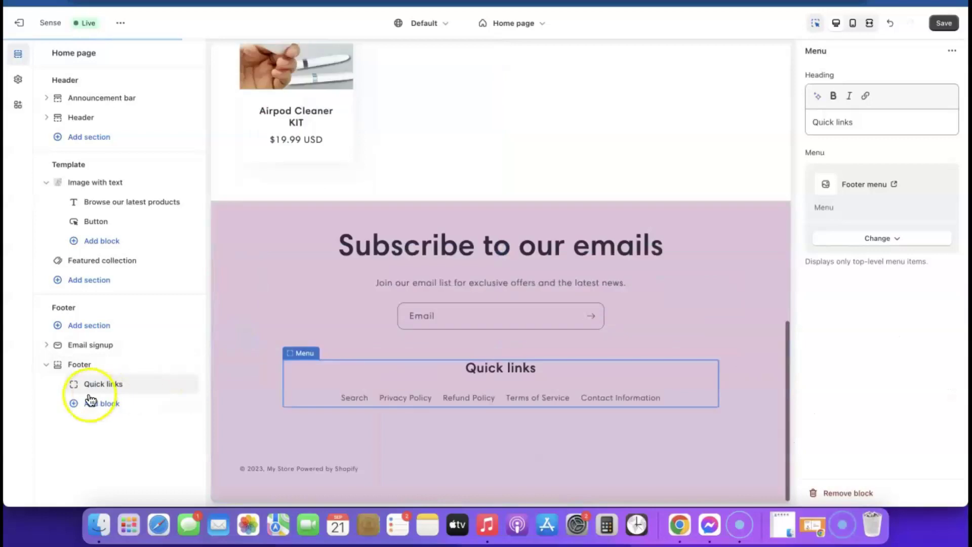